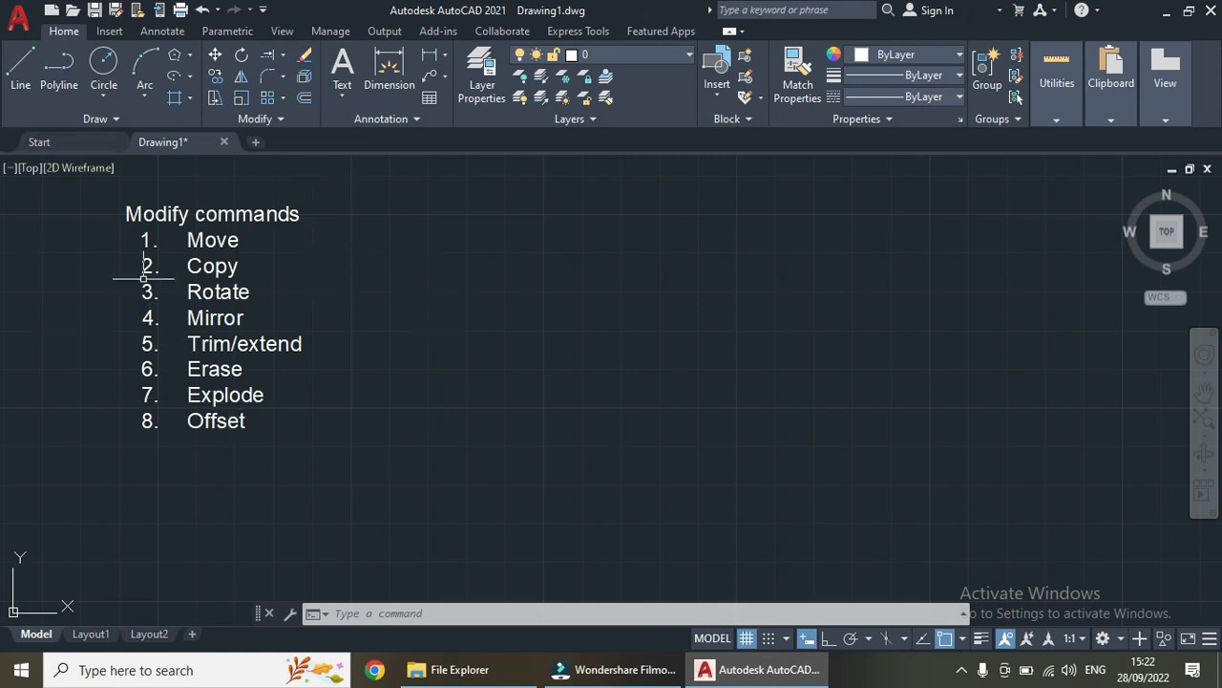
# Examine the list of modify commands from Move to Offset and find empty space beside it.
pyautogui.click(128, 217)
pyautogui.scroll(4, 130, 220)
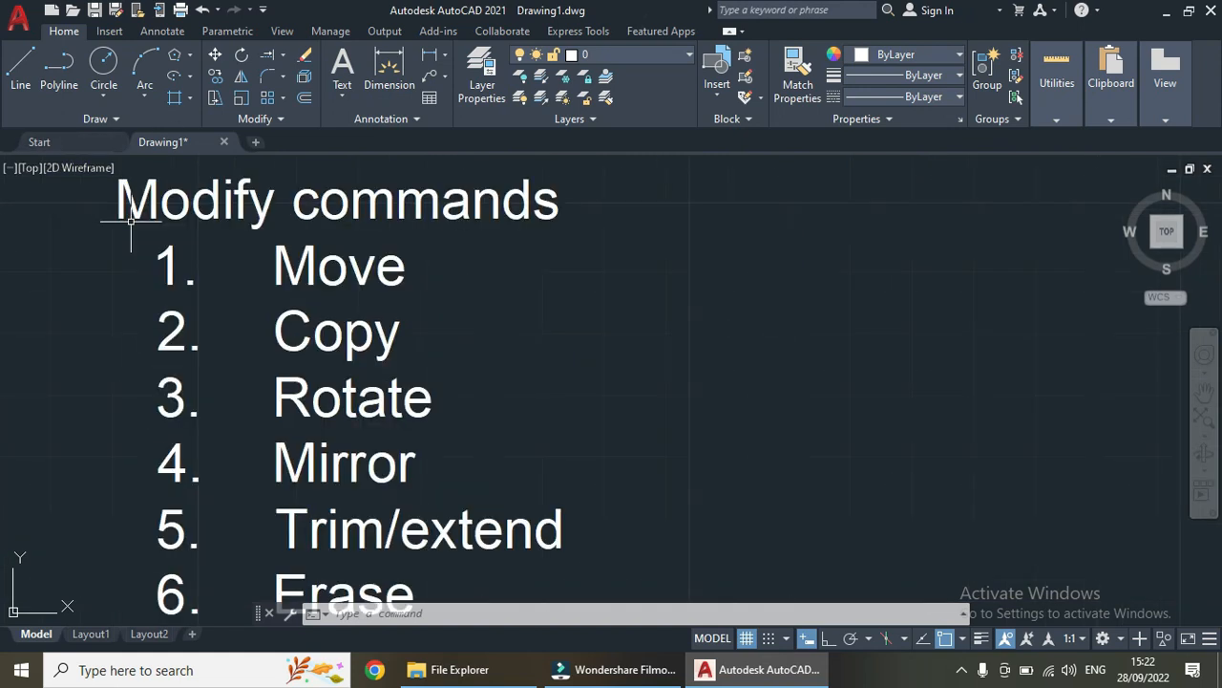
pyautogui.scroll(-2, 141, 220)
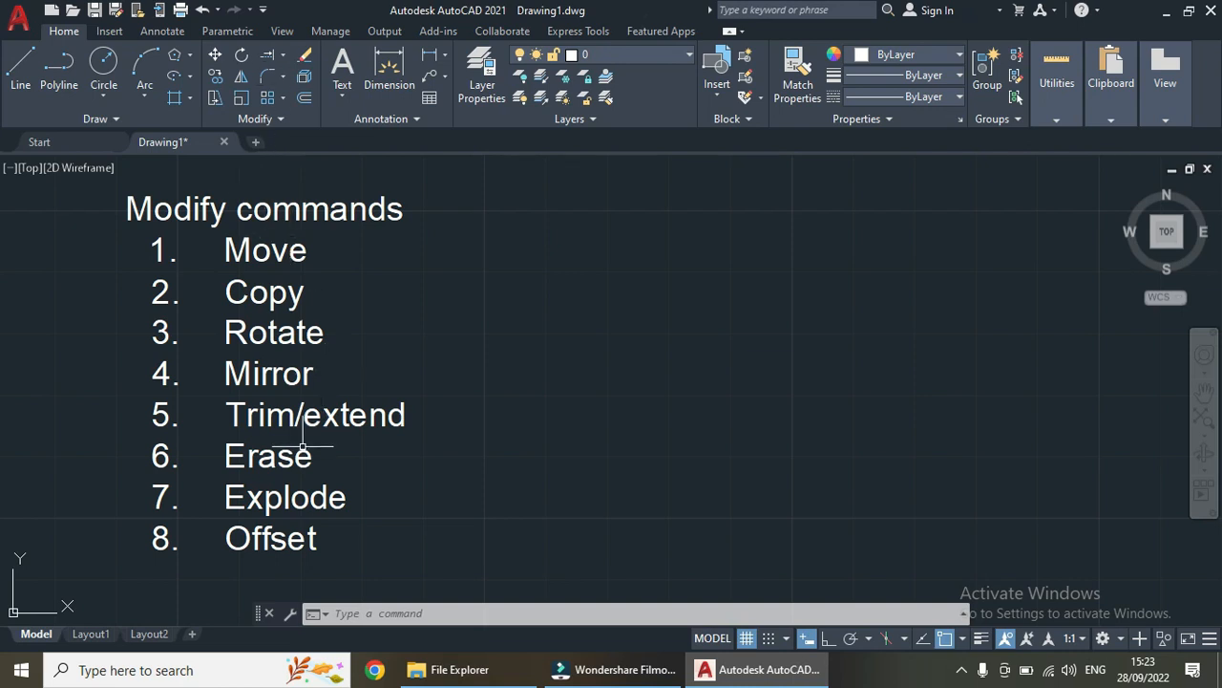
pyautogui.click(282, 336)
pyautogui.press('Escape')
pyautogui.scroll(-4, 498, 355)
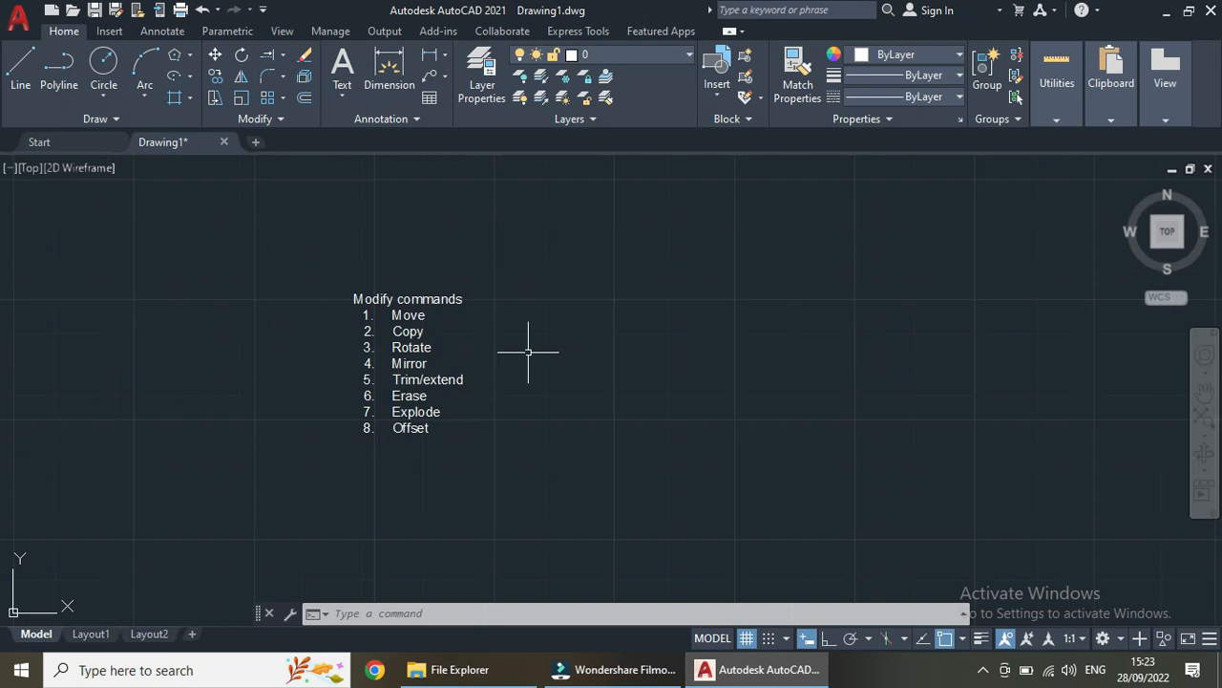
pyautogui.moveTo(652, 363)
pyautogui.mouseDown(button='middle')
pyautogui.moveTo(490, 391)
pyautogui.moveTo(347, 381)
pyautogui.mouseUp(button='middle')
pyautogui.scroll(2, 348, 381)
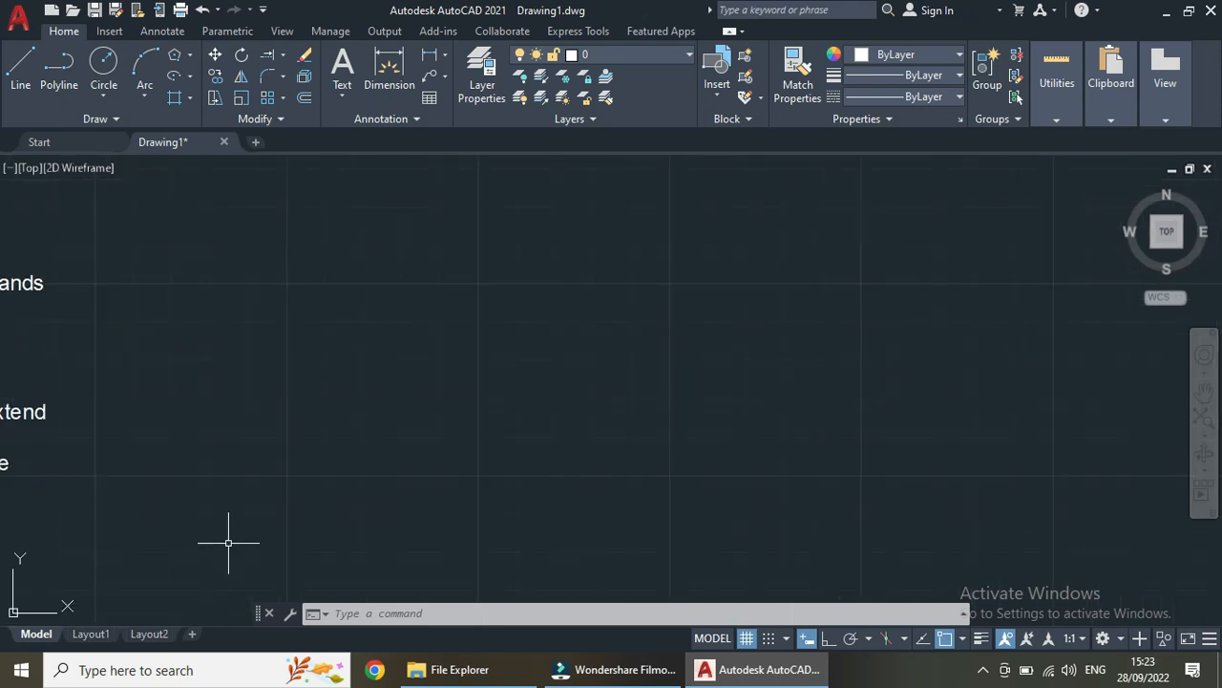
pyautogui.scroll(-2, 249, 504)
pyautogui.moveTo(64, 557); pyautogui.dragTo(116, 501, button='middle')
pyautogui.scroll(2, 115, 500)
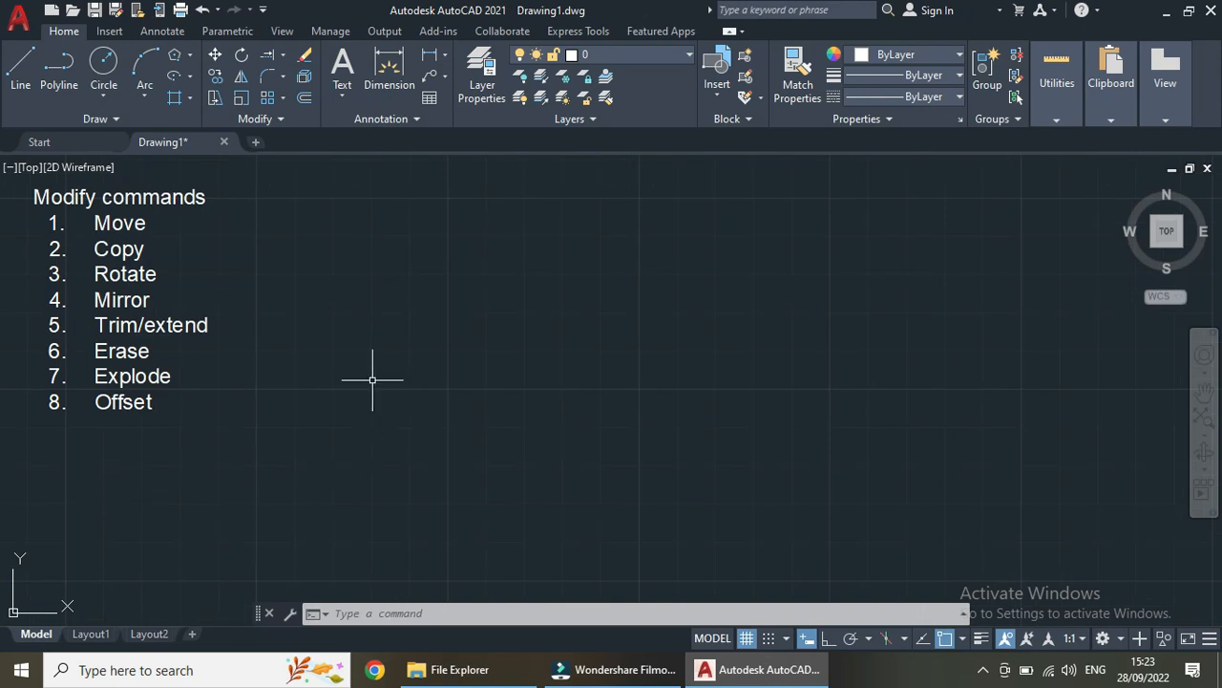
# Draw a triangle from three separate connected lines in the empty space to the right of the modify commands list.
pyautogui.write('l')
pyautogui.press('Return')
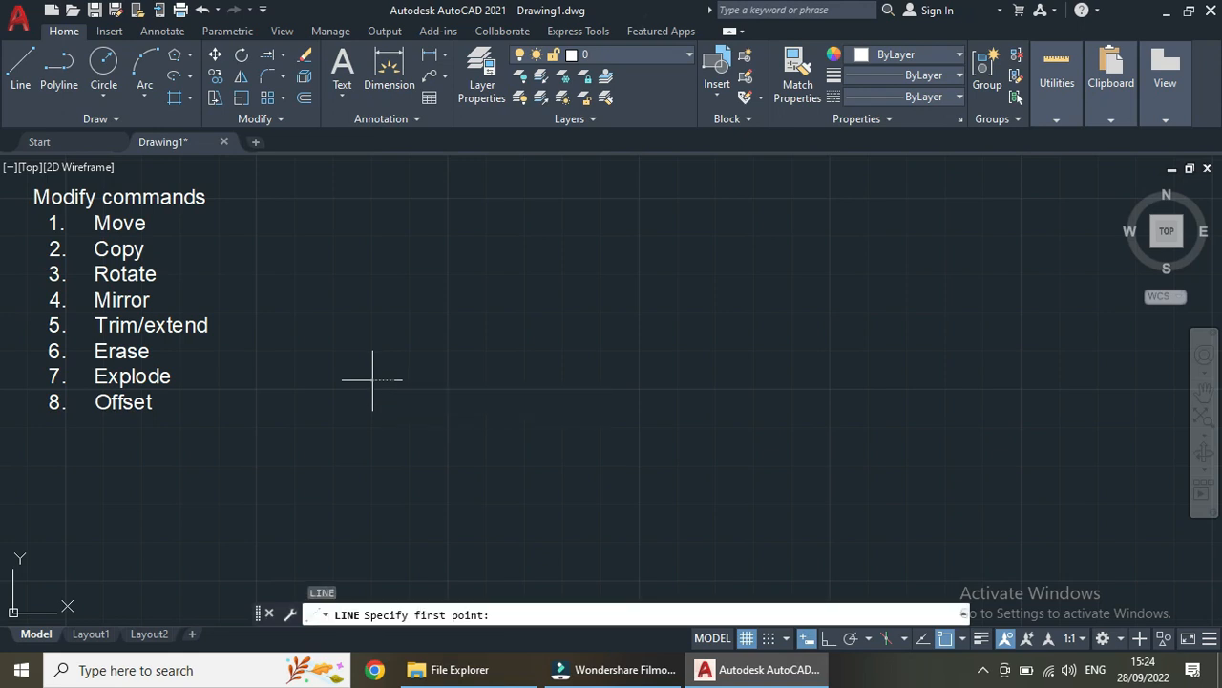
pyautogui.click(372, 380)
pyautogui.click(662, 379)
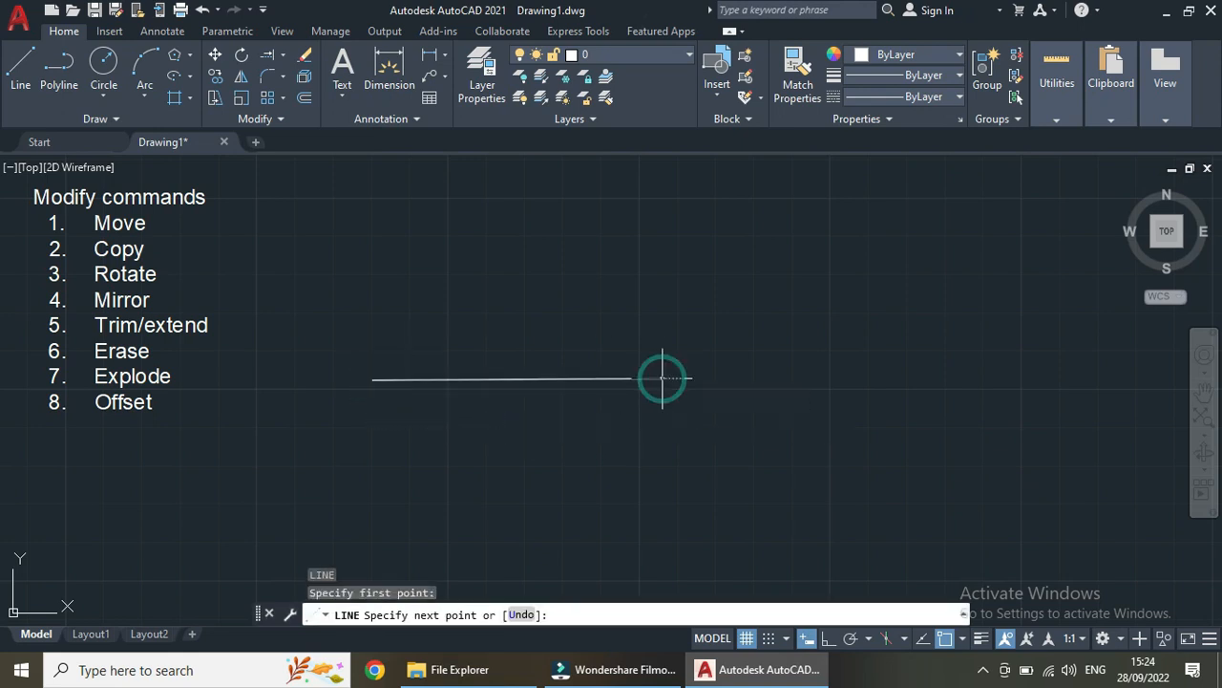
pyautogui.click(626, 226)
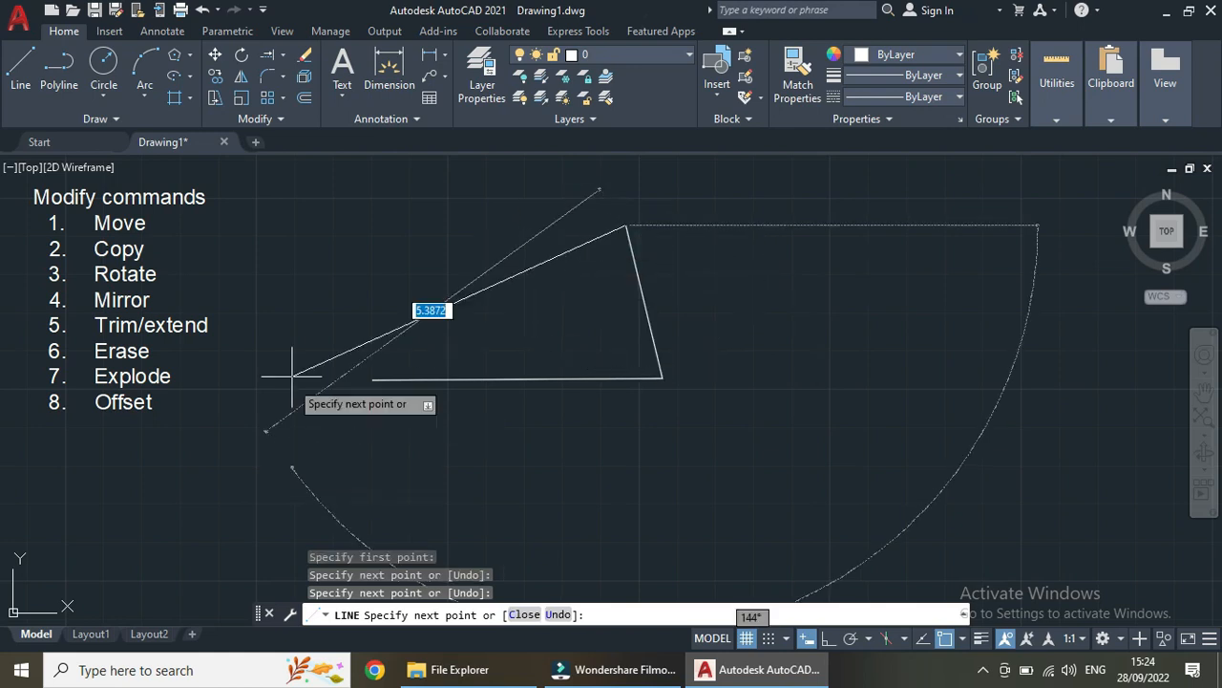
pyautogui.click(382, 378)
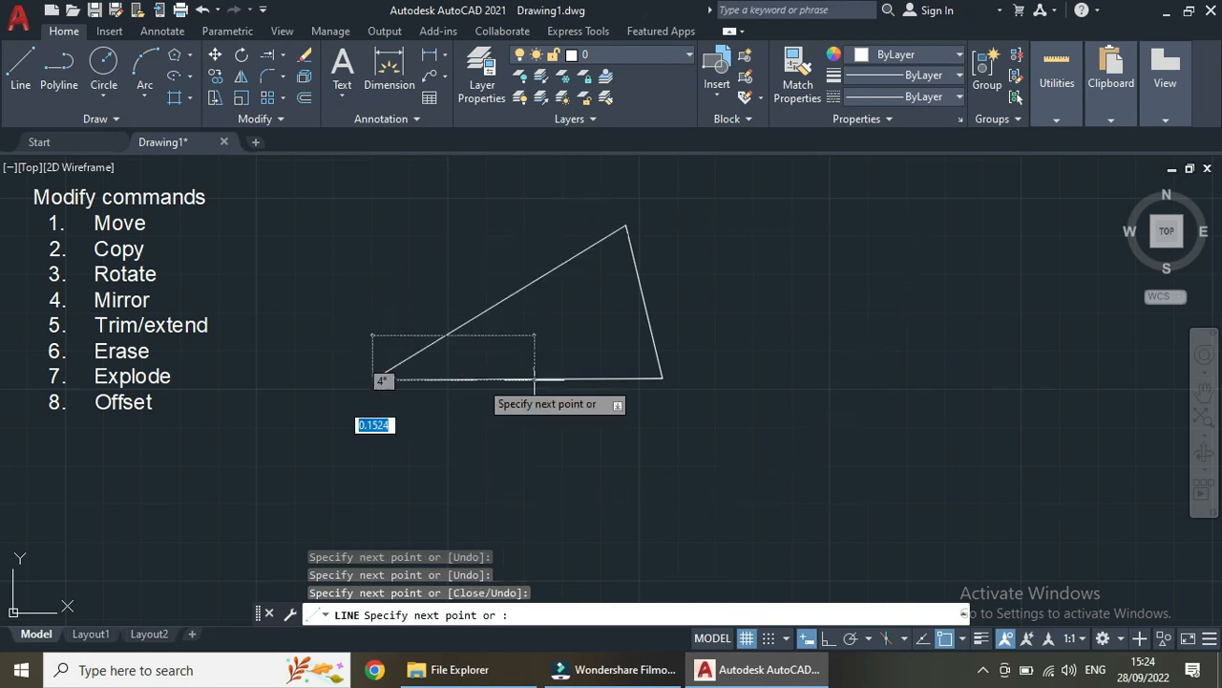
pyautogui.press('Escape')
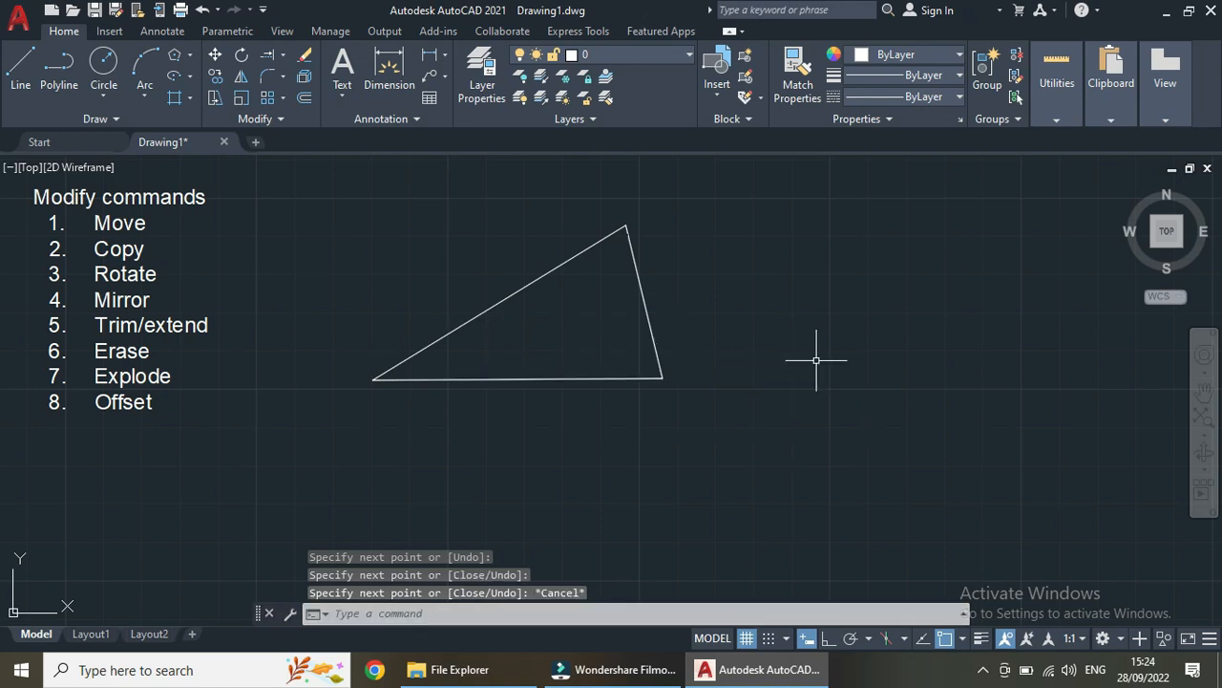
# Draw a circle to the right of the triangle.
pyautogui.write('c')
pyautogui.press('Return')
pyautogui.click(855, 359)
pyautogui.click(855, 277)
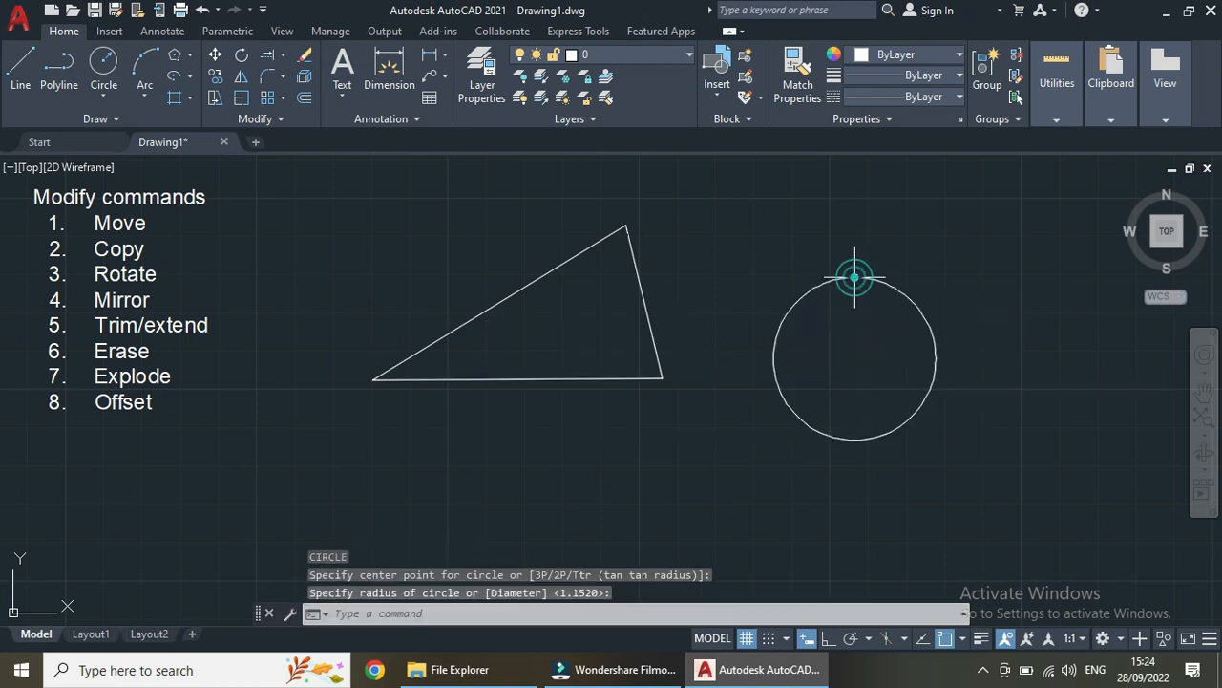
# Draw a long, flat rectangle below the triangle and the circle.
pyautogui.write('rec')
pyautogui.press('Return')
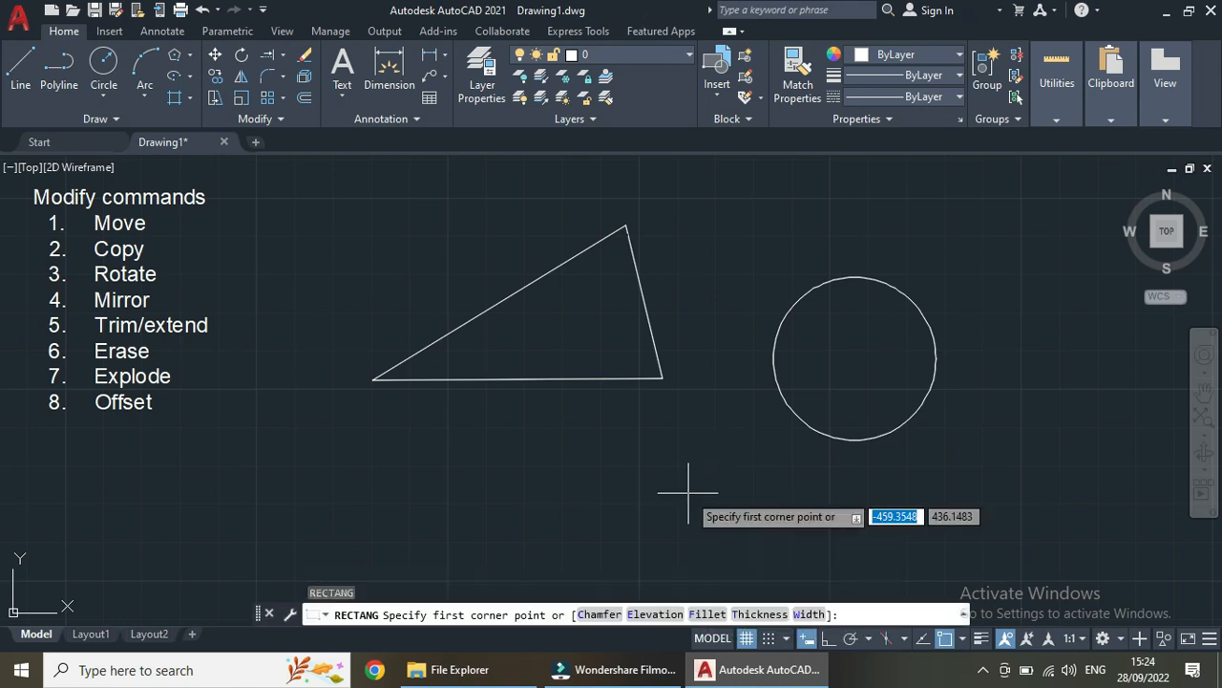
pyautogui.click(555, 455)
pyautogui.click(750, 498)
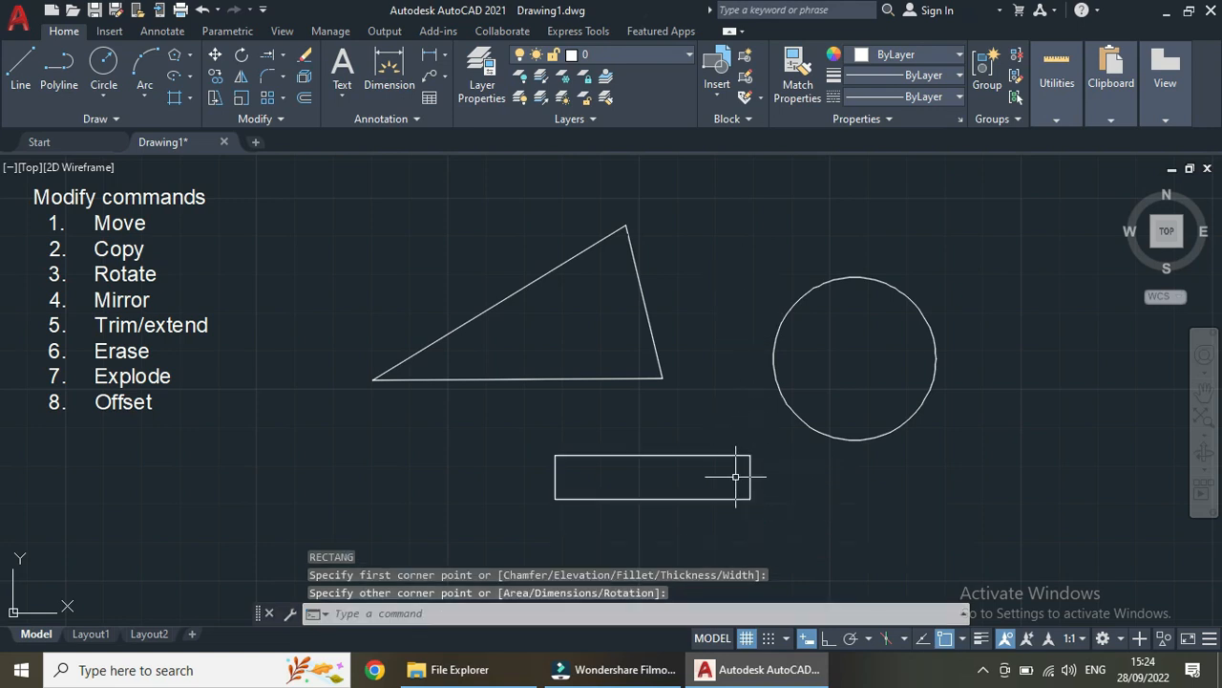
# Move the triangle's long sloping side and base from their shared corner to a point just left of the circle, so they cross it.
pyautogui.click(216, 55)
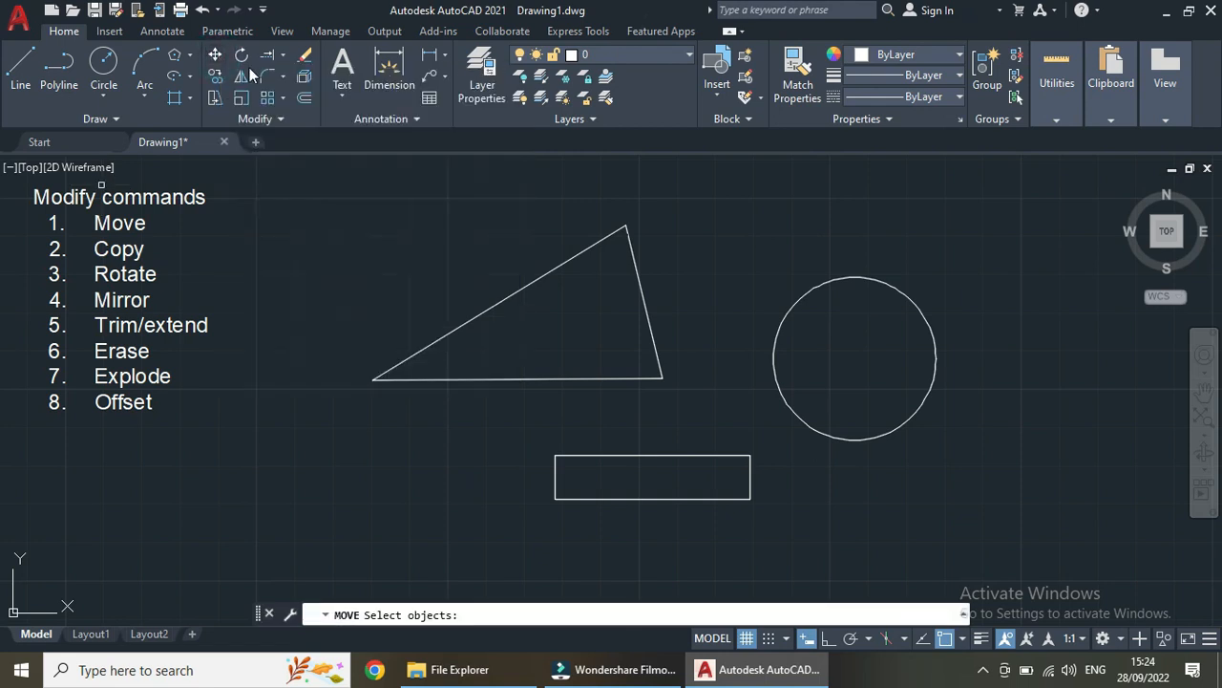
pyautogui.click(494, 304)
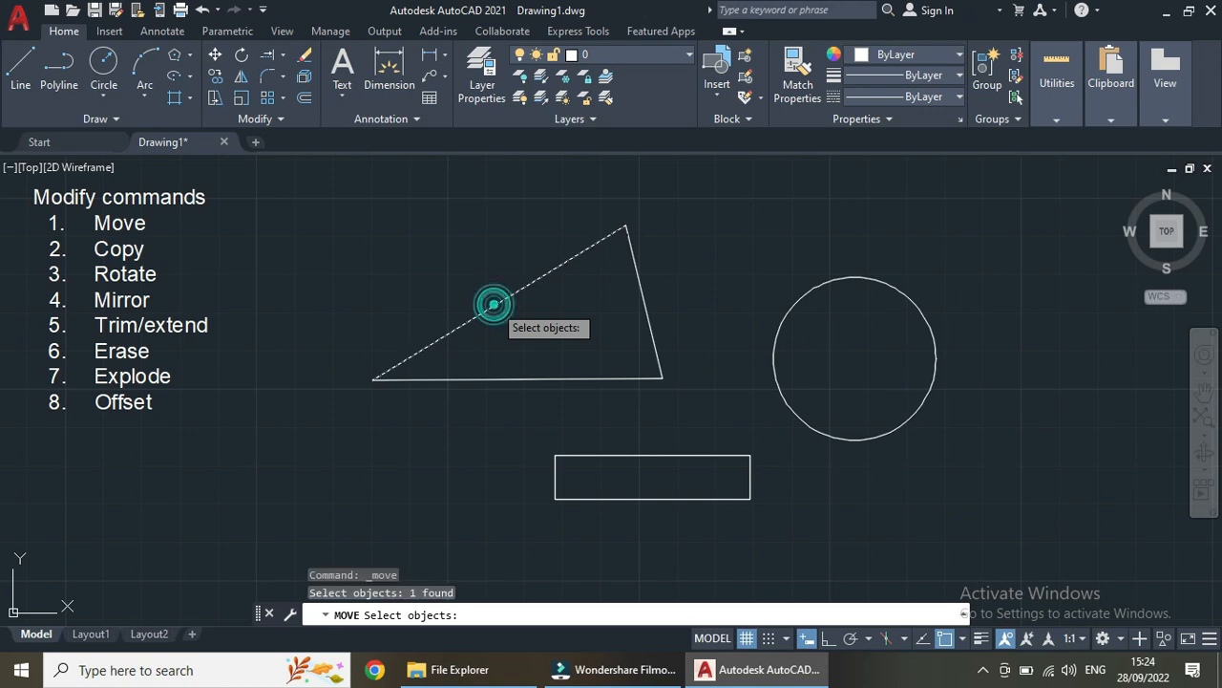
pyautogui.click(452, 382)
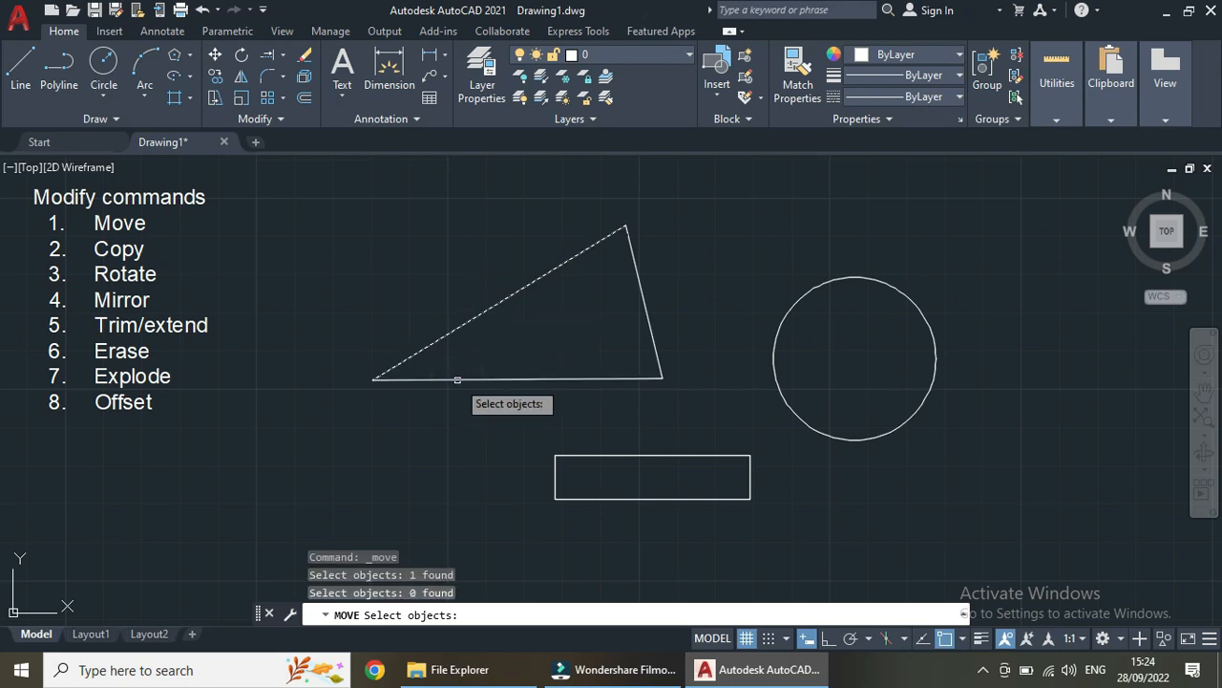
pyautogui.click(457, 379)
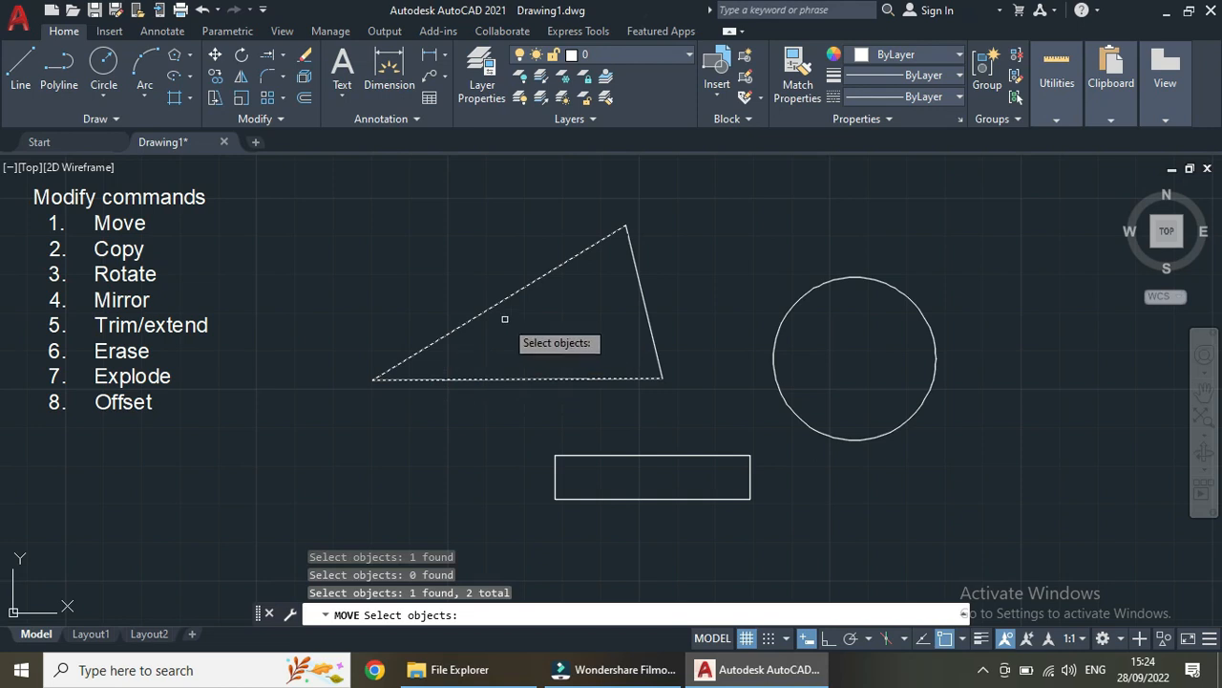
pyautogui.press('Return')
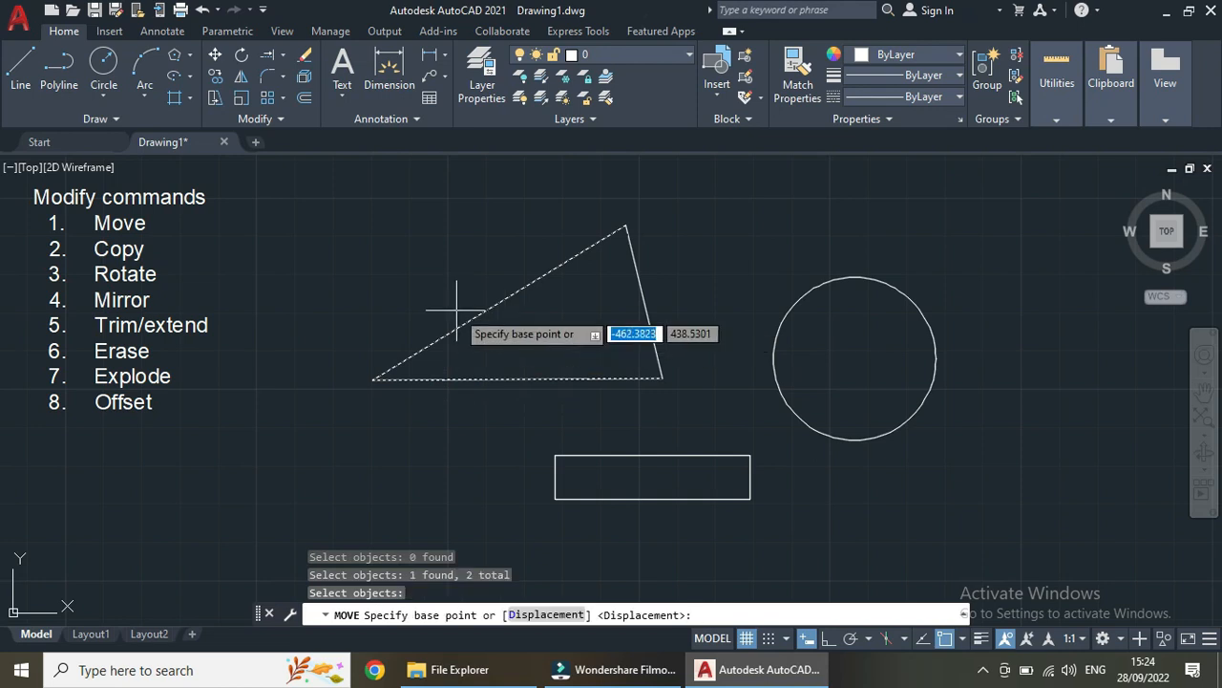
pyautogui.click(374, 379)
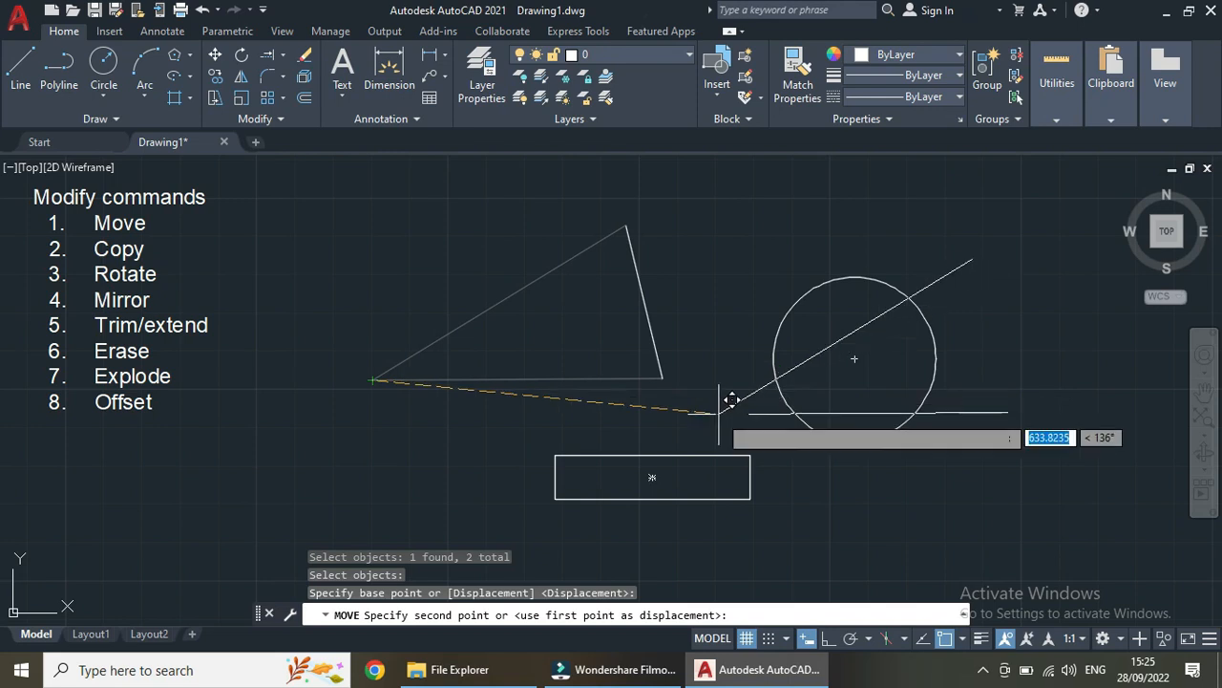
pyautogui.click(718, 412)
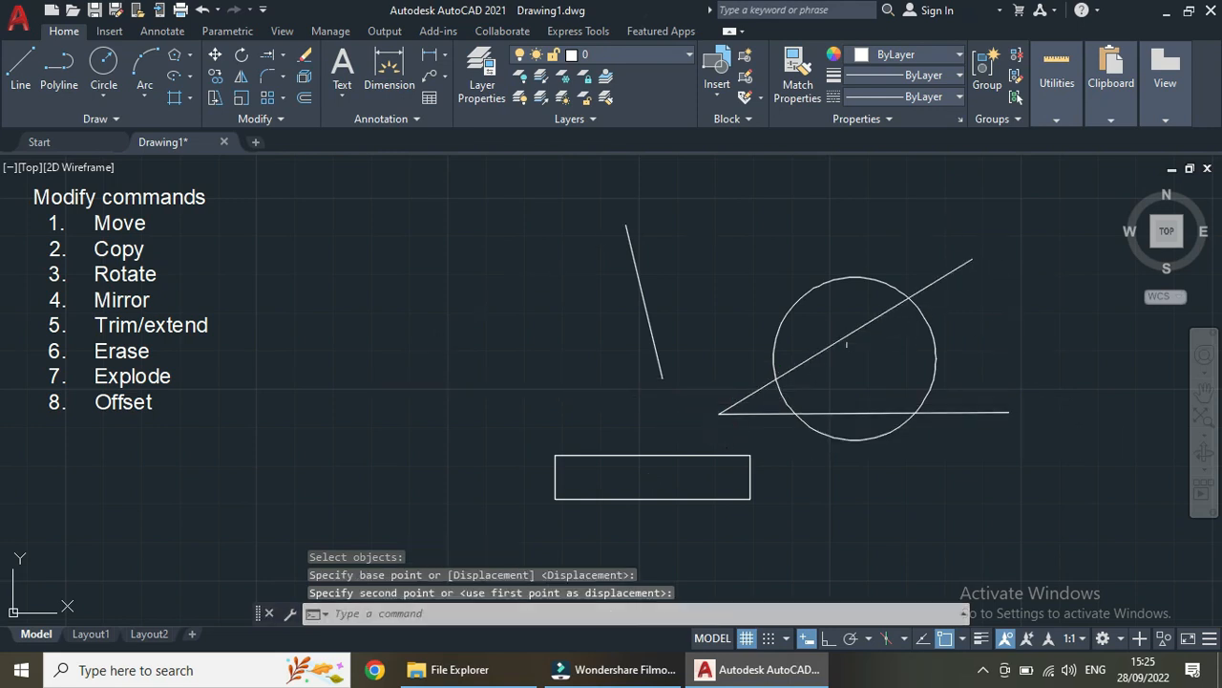
pyautogui.scroll(3, 902, 375)
pyautogui.scroll(-5, 905, 377)
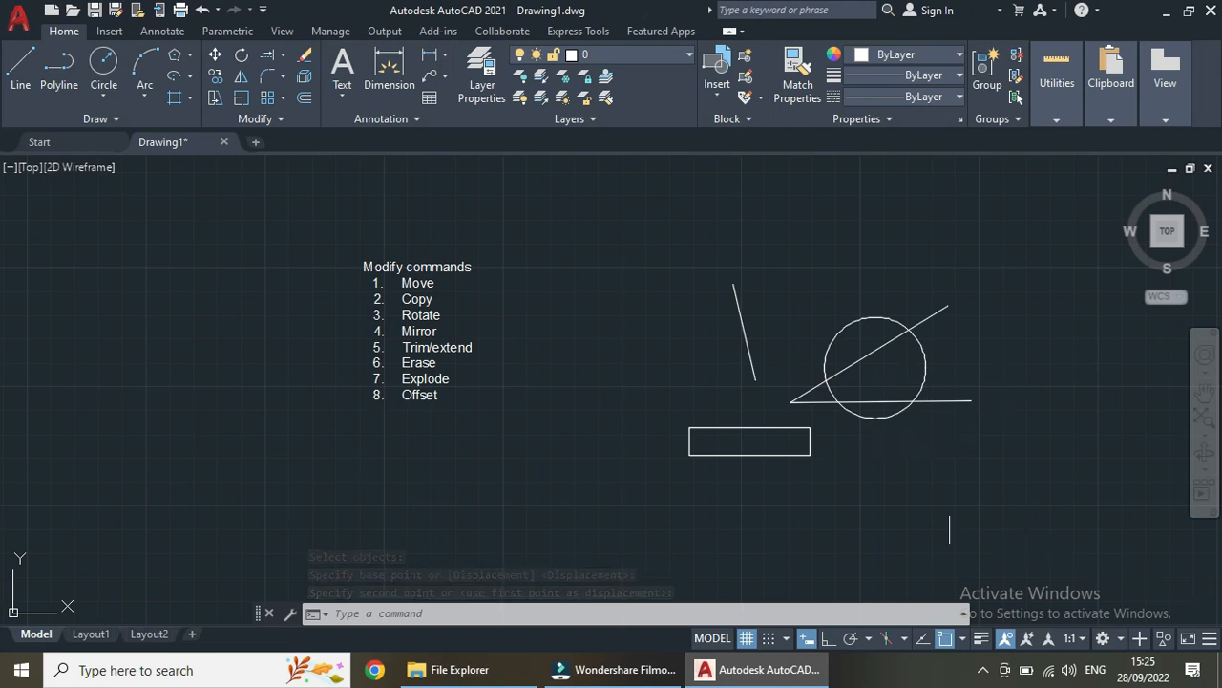
pyautogui.moveTo(922, 491); pyautogui.dragTo(701, 505, button='middle')
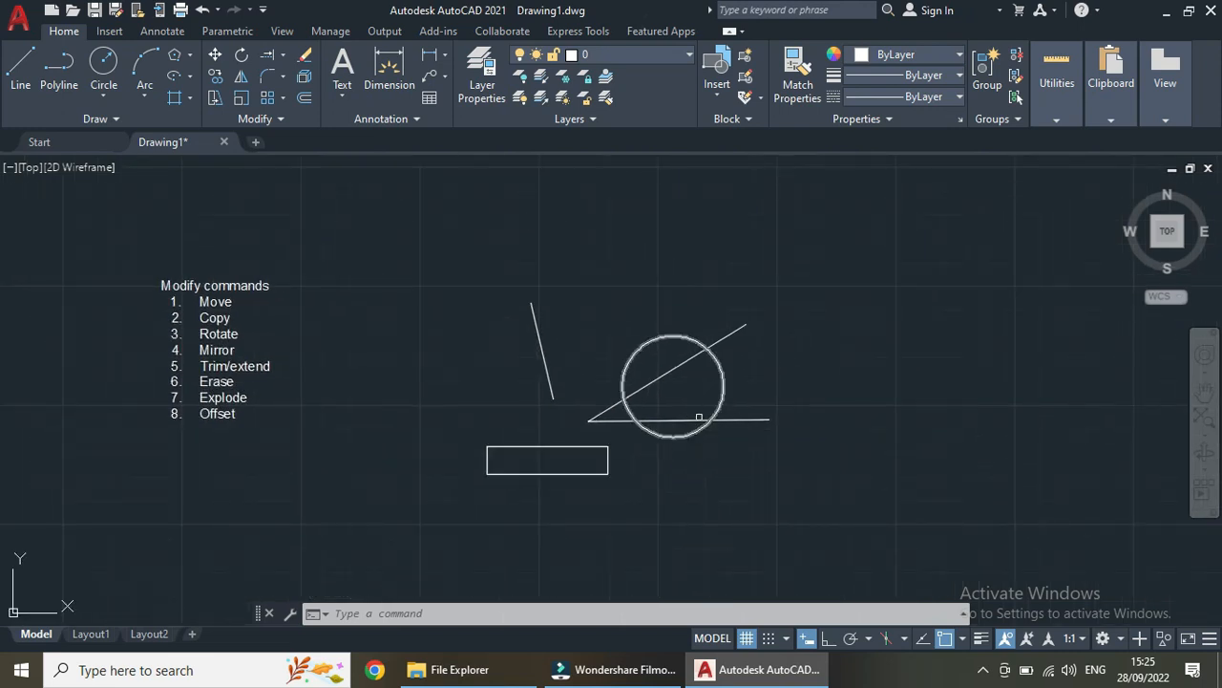
pyautogui.scroll(2, 691, 420)
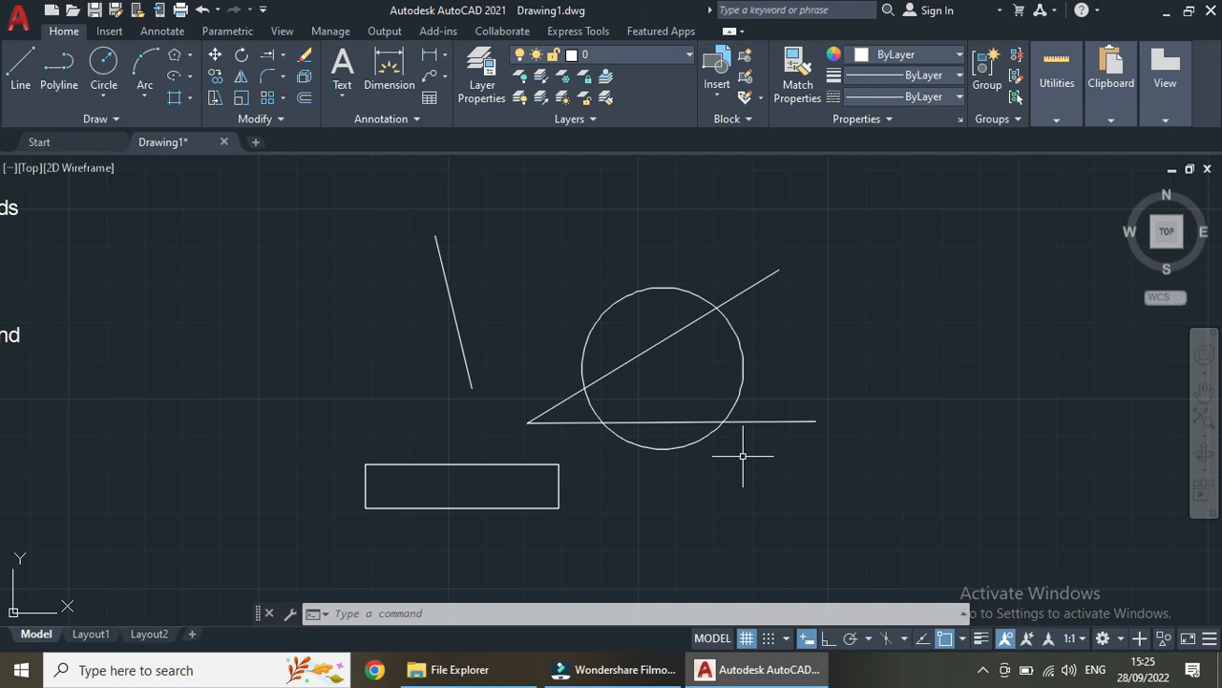
pyautogui.write('m')
pyautogui.press('Return')
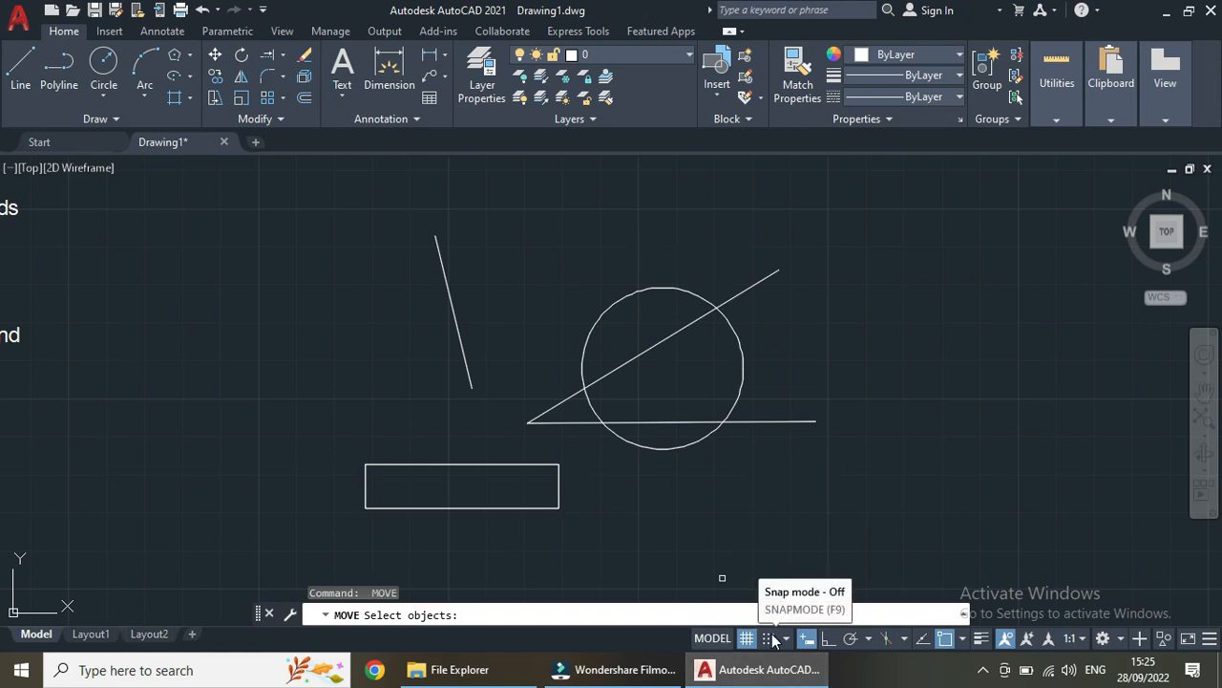
pyautogui.press('Escape')
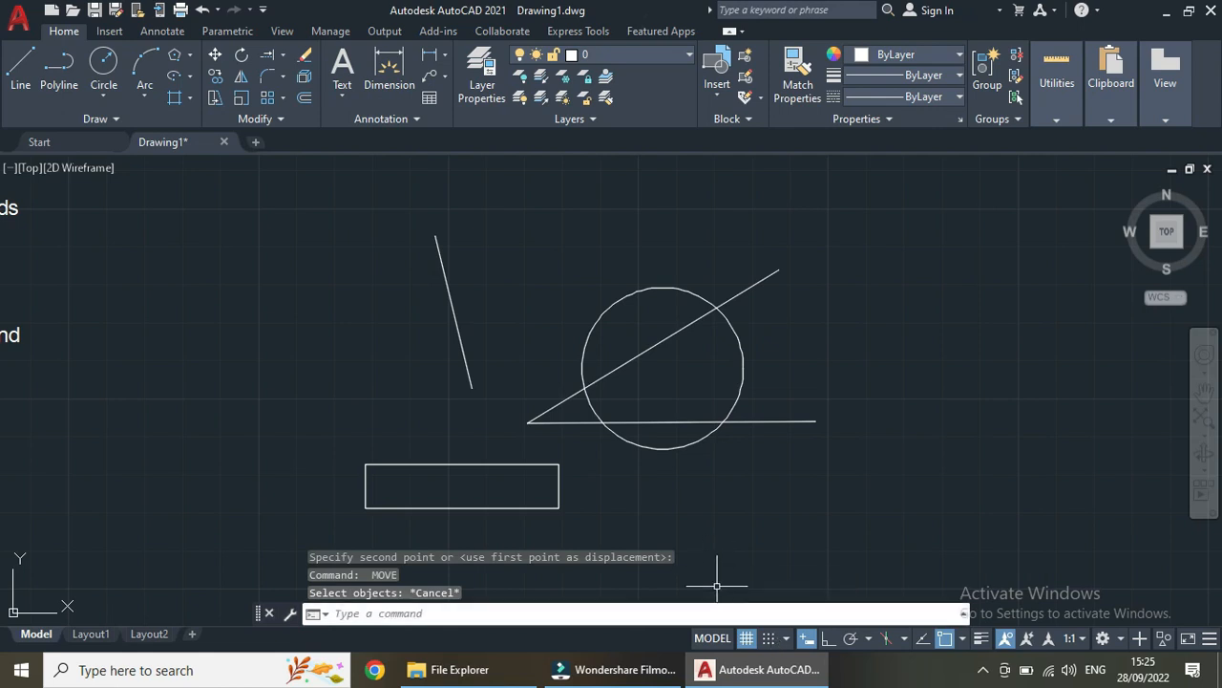
# Copy the detached line, circle and rectangle, using the rectangle's lower-left corner as base point, to the empty space on the right.
pyautogui.scroll(2, 677, 327)
pyautogui.scroll(-4, 677, 328)
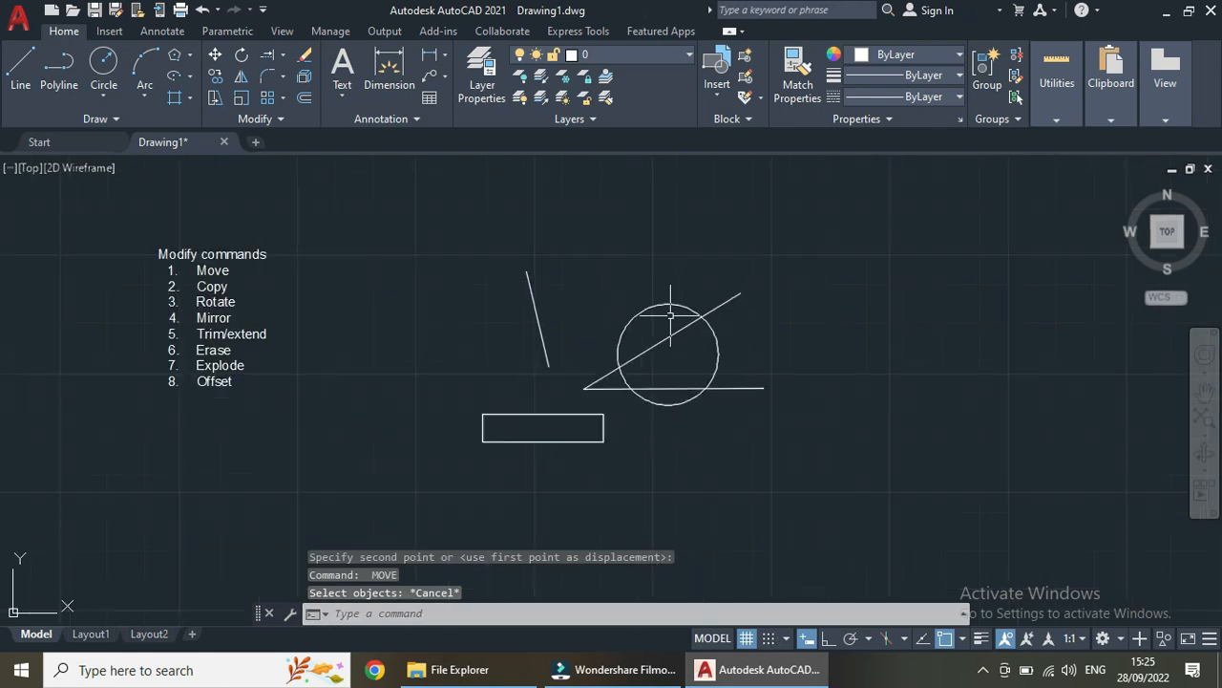
pyautogui.click(215, 76)
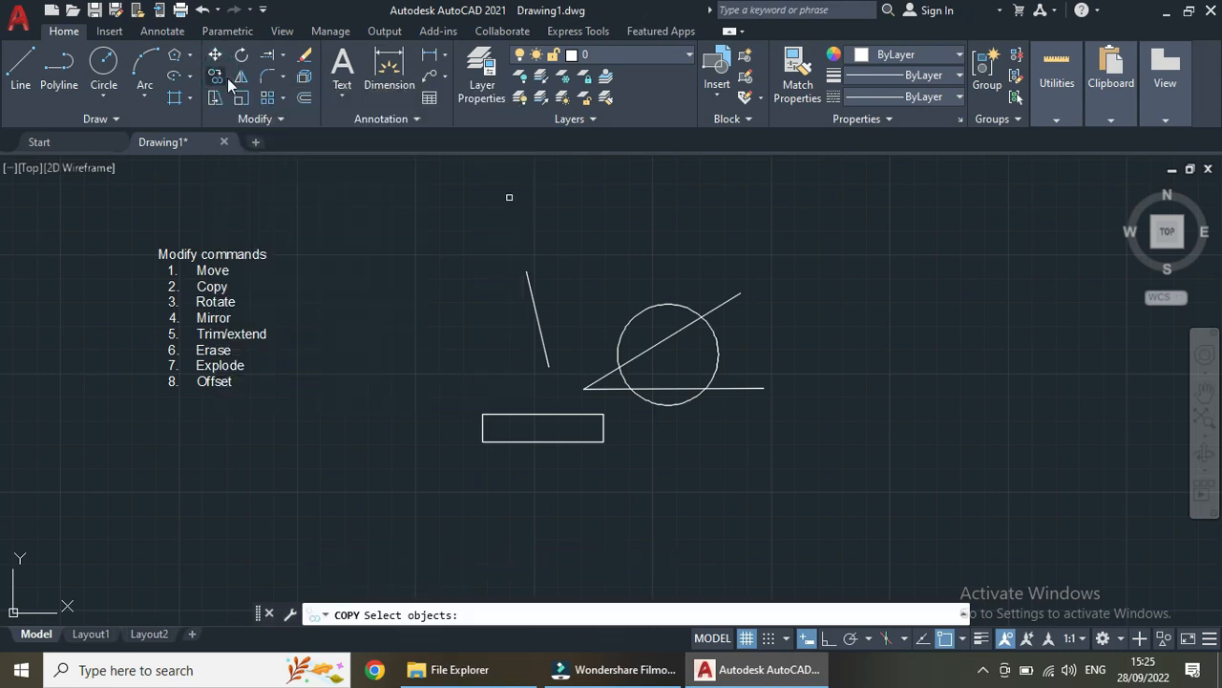
pyautogui.click(536, 319)
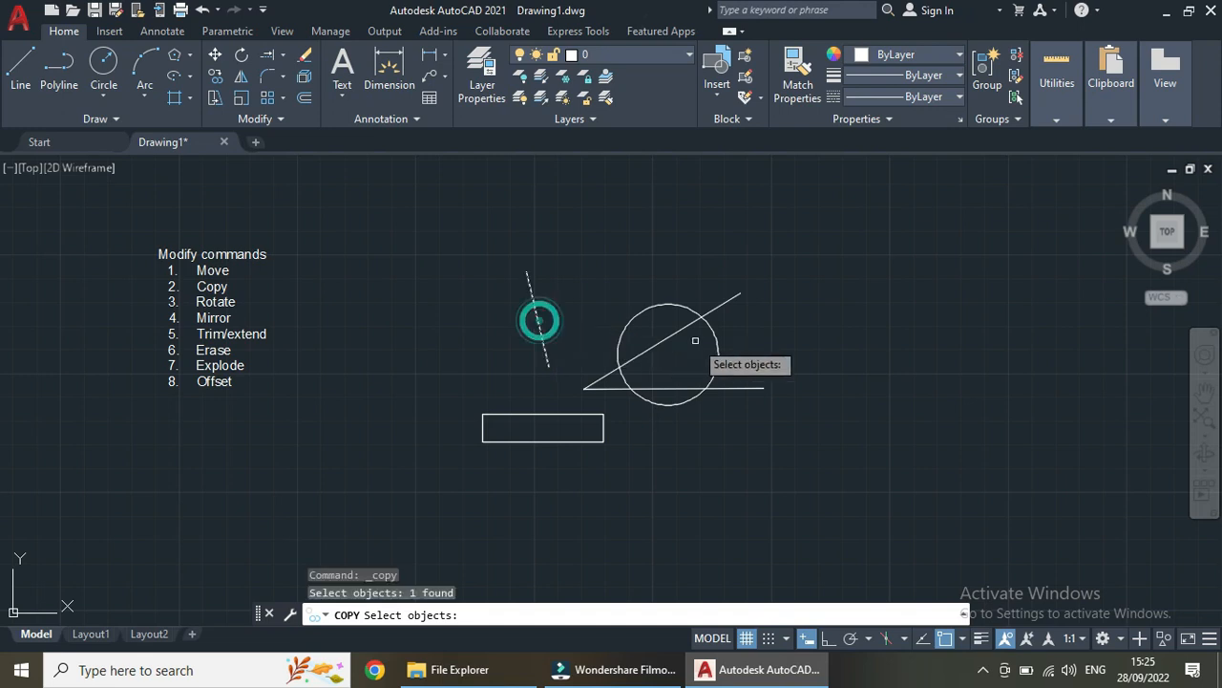
pyautogui.click(632, 315)
pyautogui.click(577, 410)
pyautogui.click(545, 423)
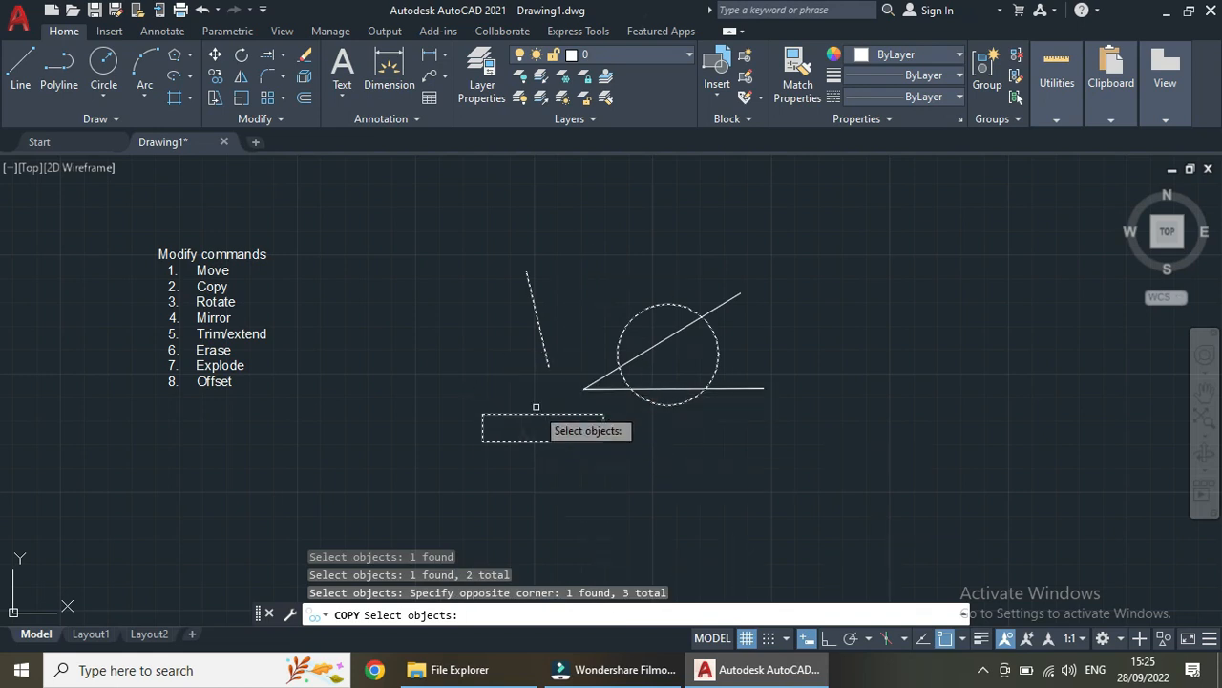
pyautogui.press('Return')
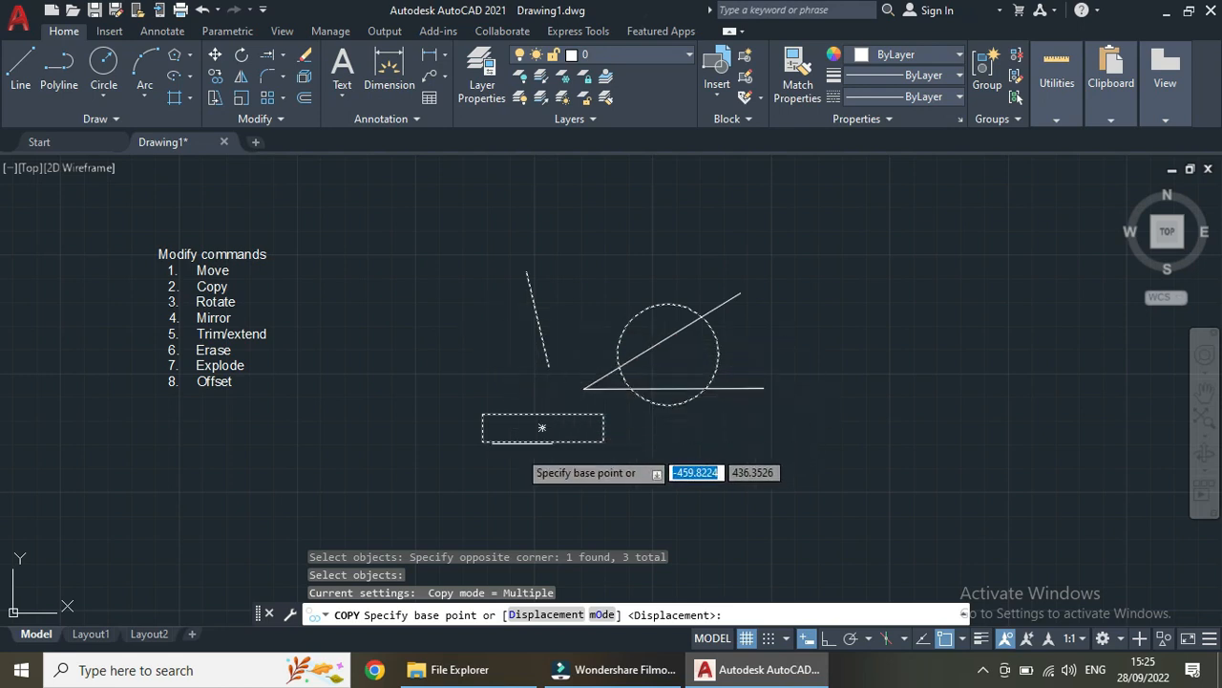
pyautogui.click(483, 441)
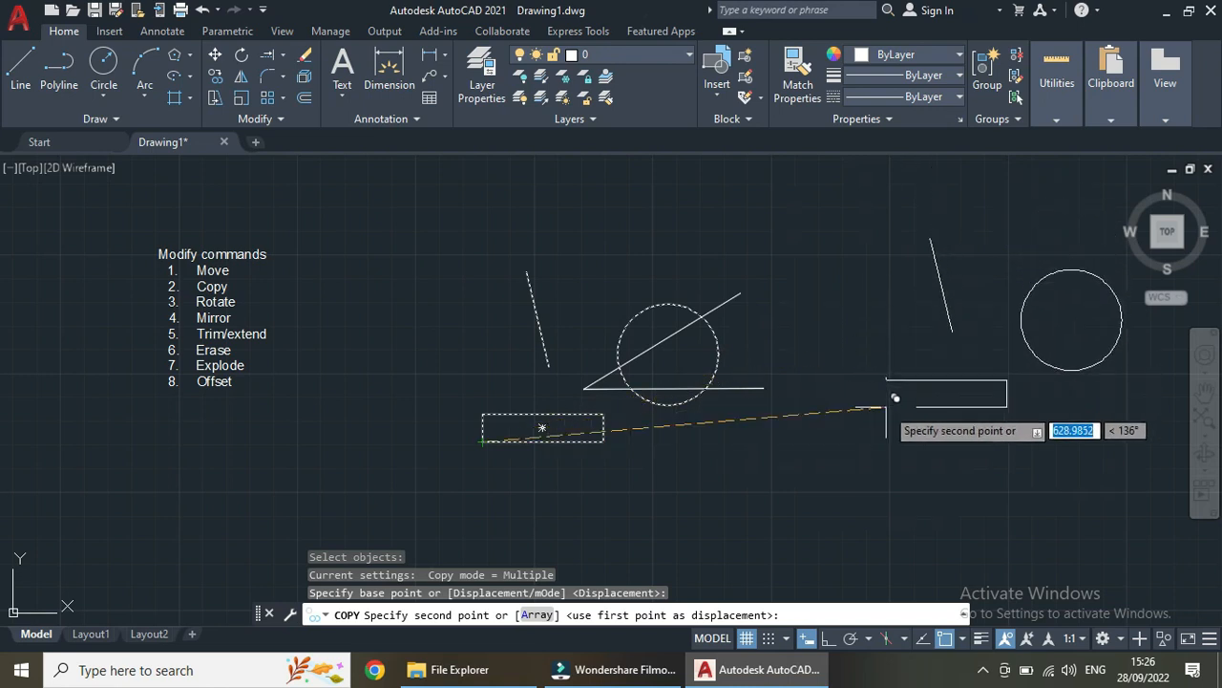
pyautogui.click(887, 407)
# Place three more copies of the line, circle and rectangle above and to the right of the originals.
pyautogui.scroll(-6, 843, 334)
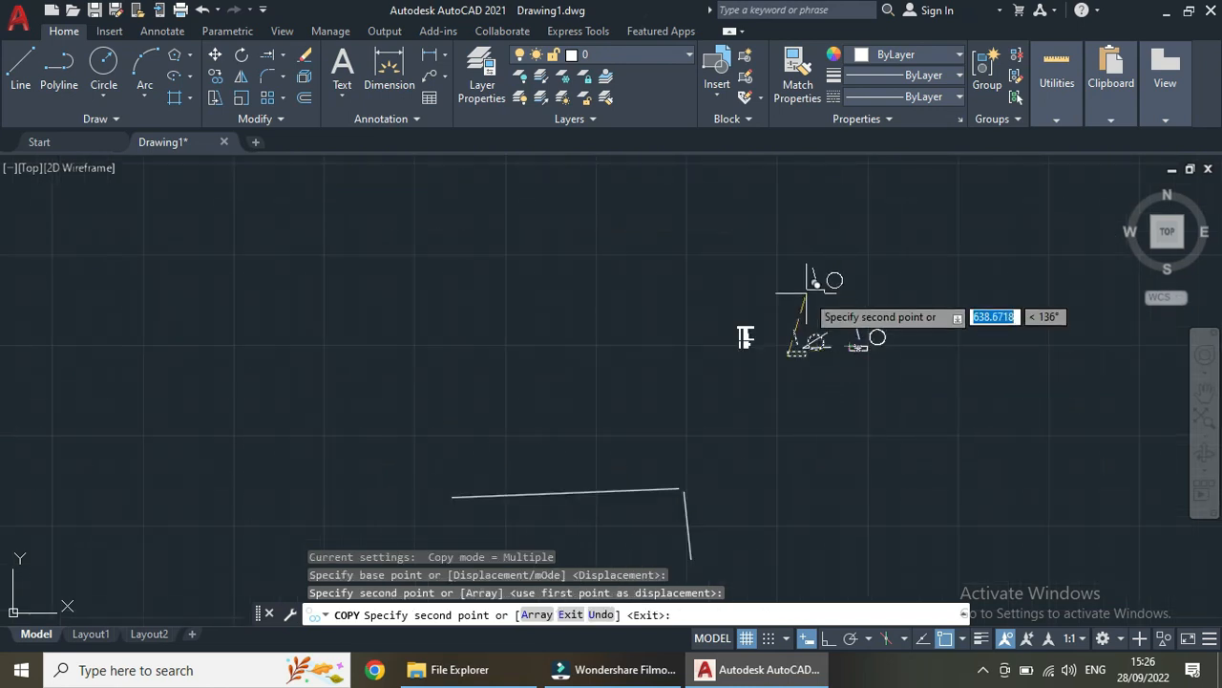
pyautogui.click(810, 289)
pyautogui.click(942, 259)
pyautogui.click(949, 339)
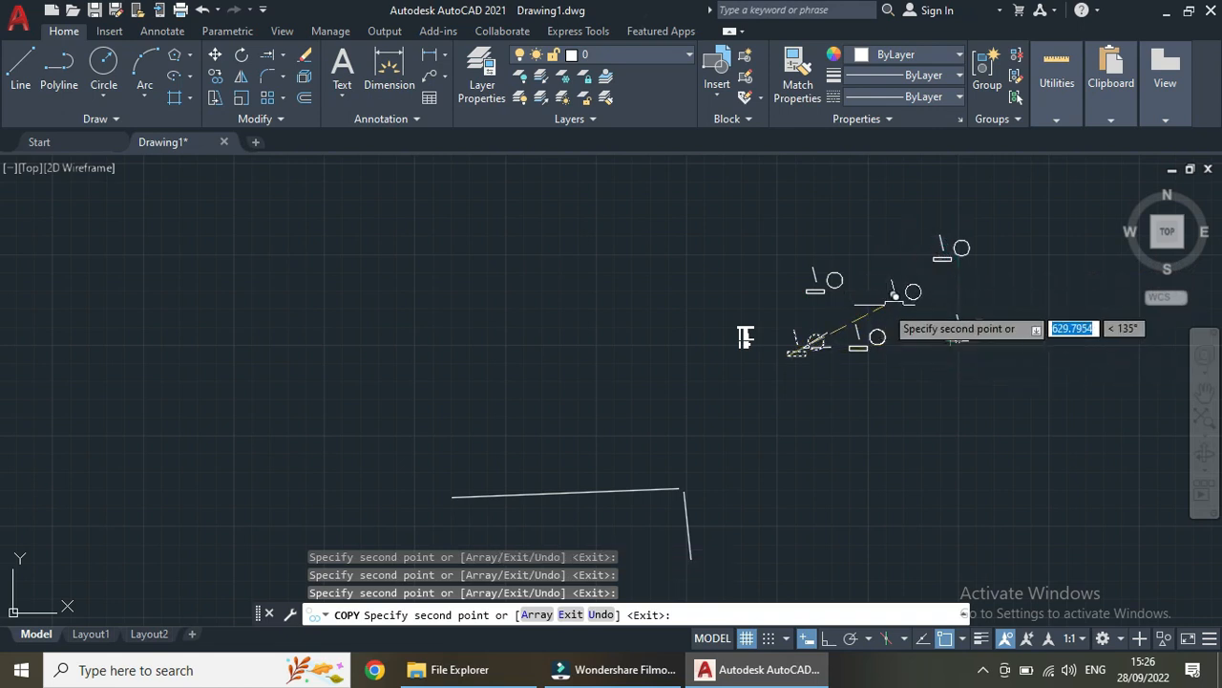
# End the Copy command and undo all the copies of the line, circle and rectangle.
pyautogui.scroll(6, 893, 315)
pyautogui.scroll(-4, 974, 361)
pyautogui.moveTo(968, 418); pyautogui.dragTo(845, 467, button='middle')
pyautogui.scroll(2, 839, 373)
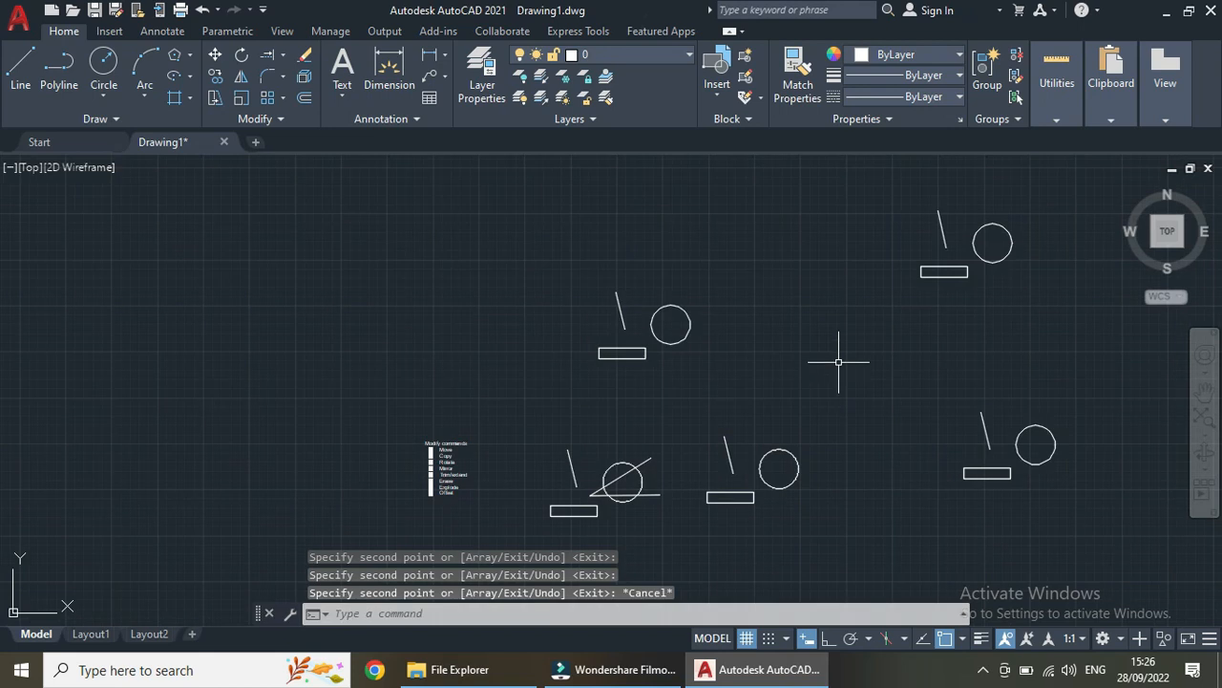
pyautogui.hotkey('ctrl', 'z')
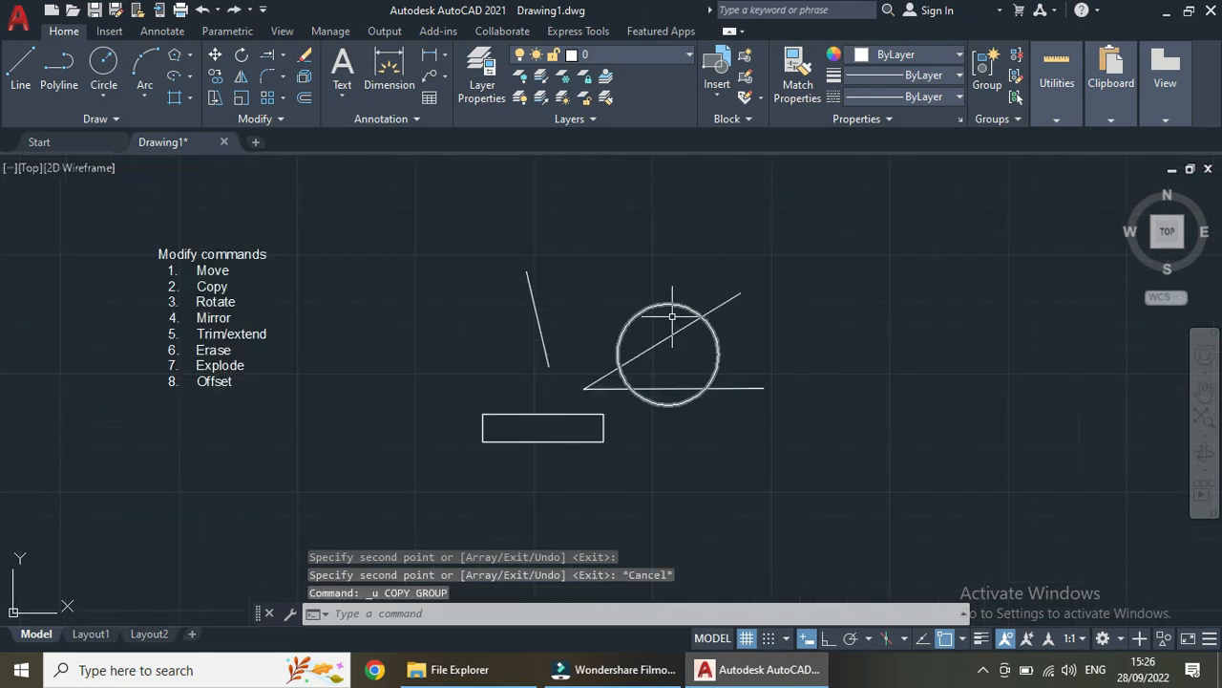
# Rotate the two lines crossing the circle by 120 degrees about their shared endpoint.
pyautogui.scroll(3, 732, 350)
pyautogui.scroll(-3, 812, 381)
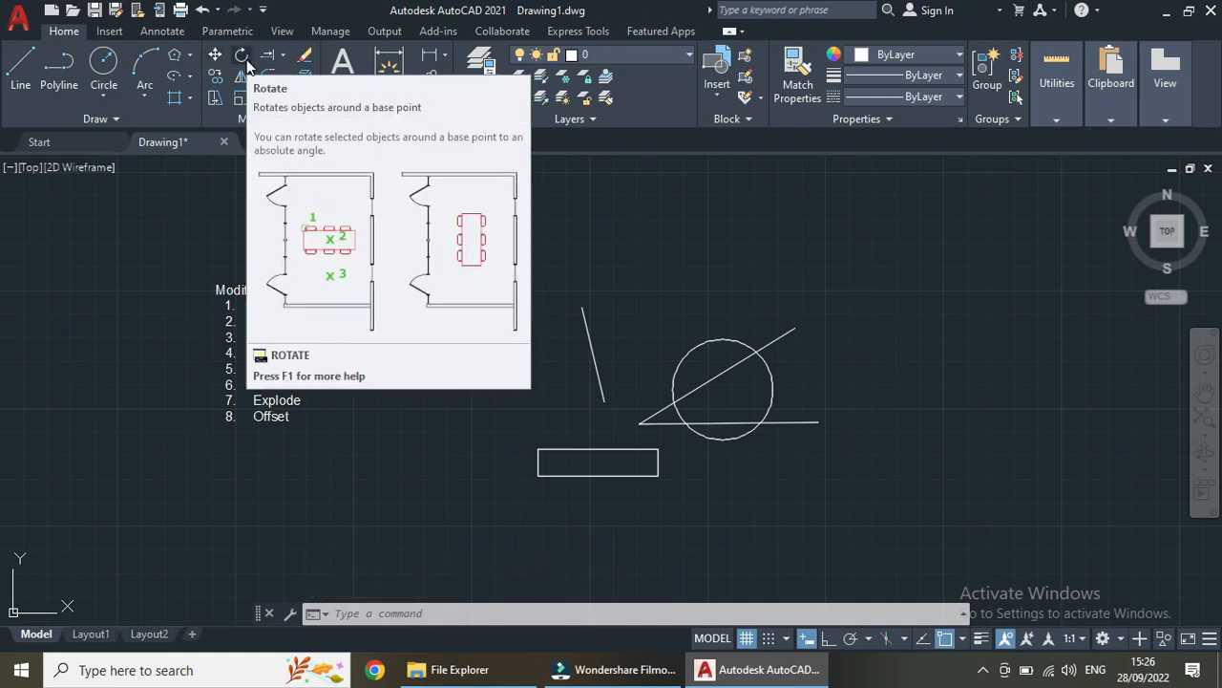
pyautogui.click(242, 57)
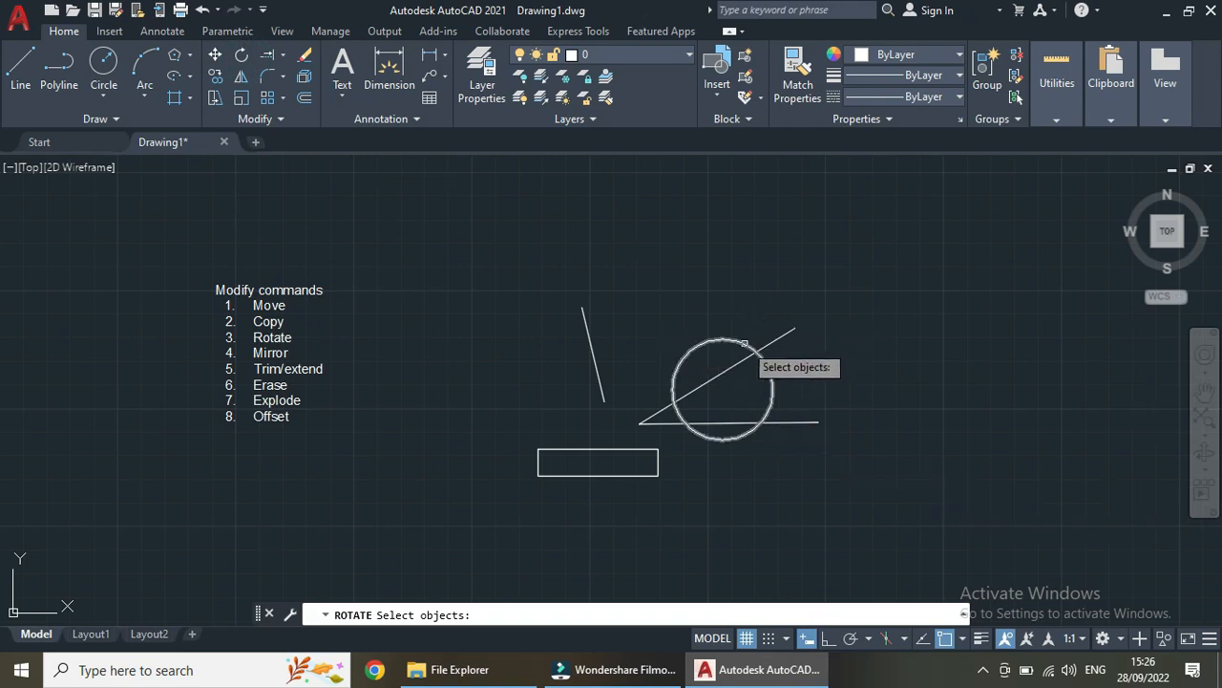
pyautogui.click(781, 336)
pyautogui.click(822, 419)
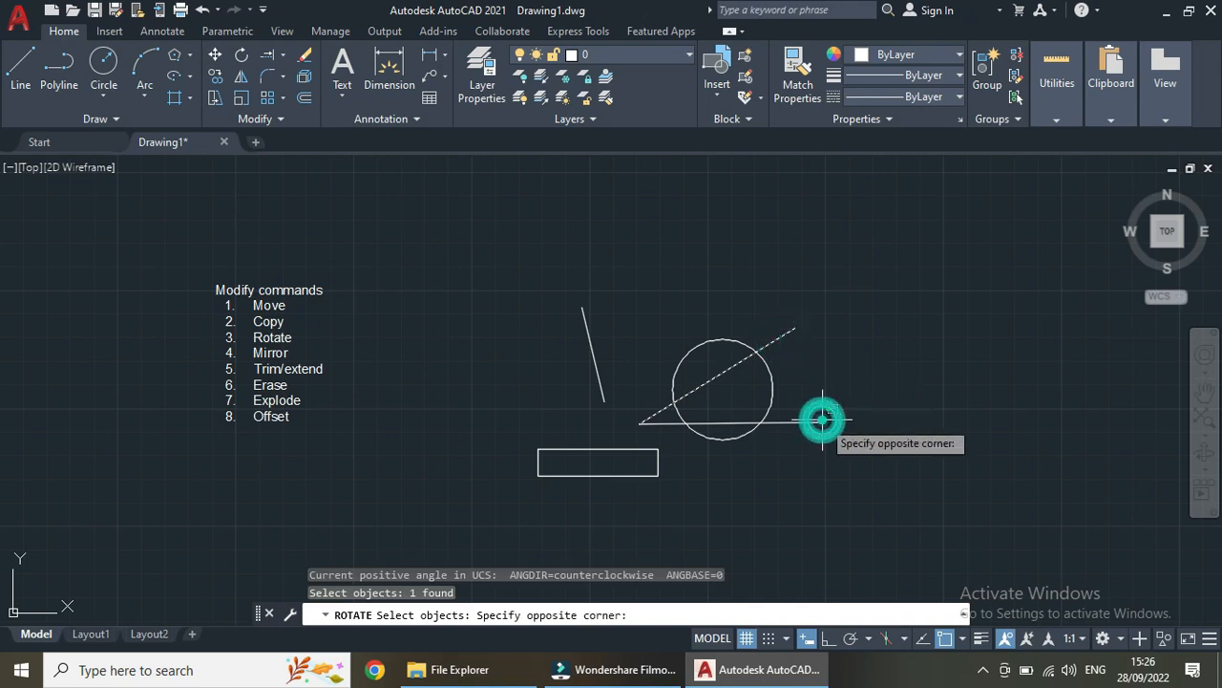
pyautogui.click(779, 422)
pyautogui.click(785, 421)
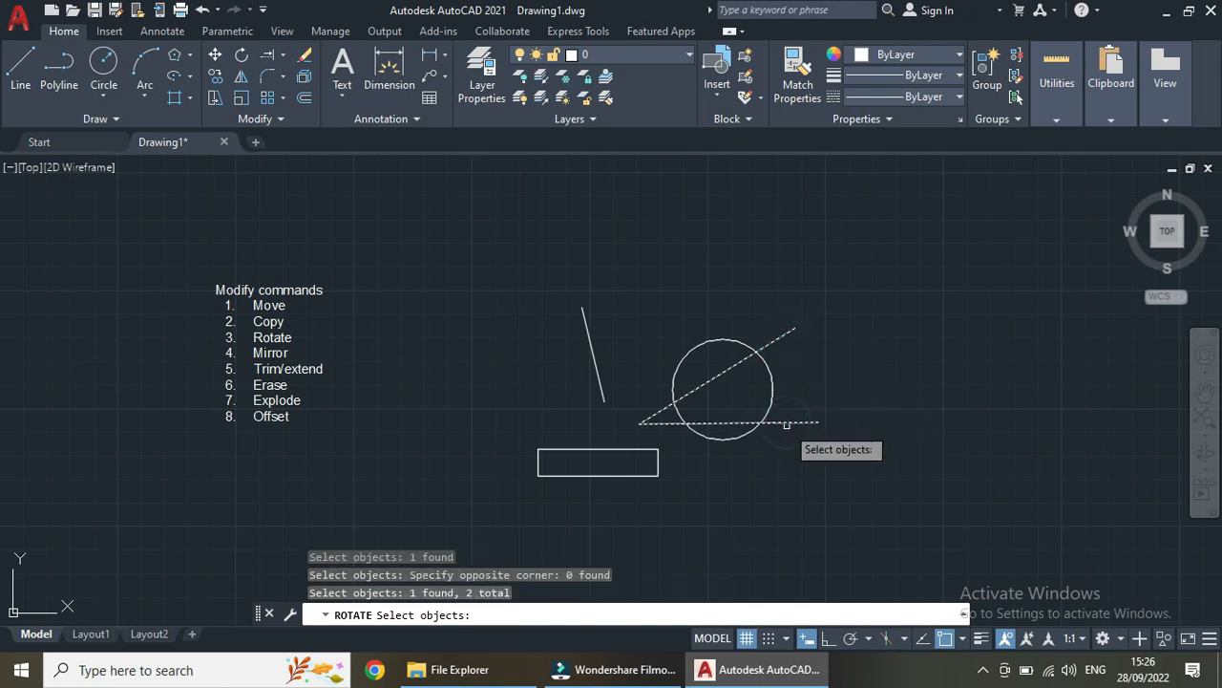
pyautogui.press('Return')
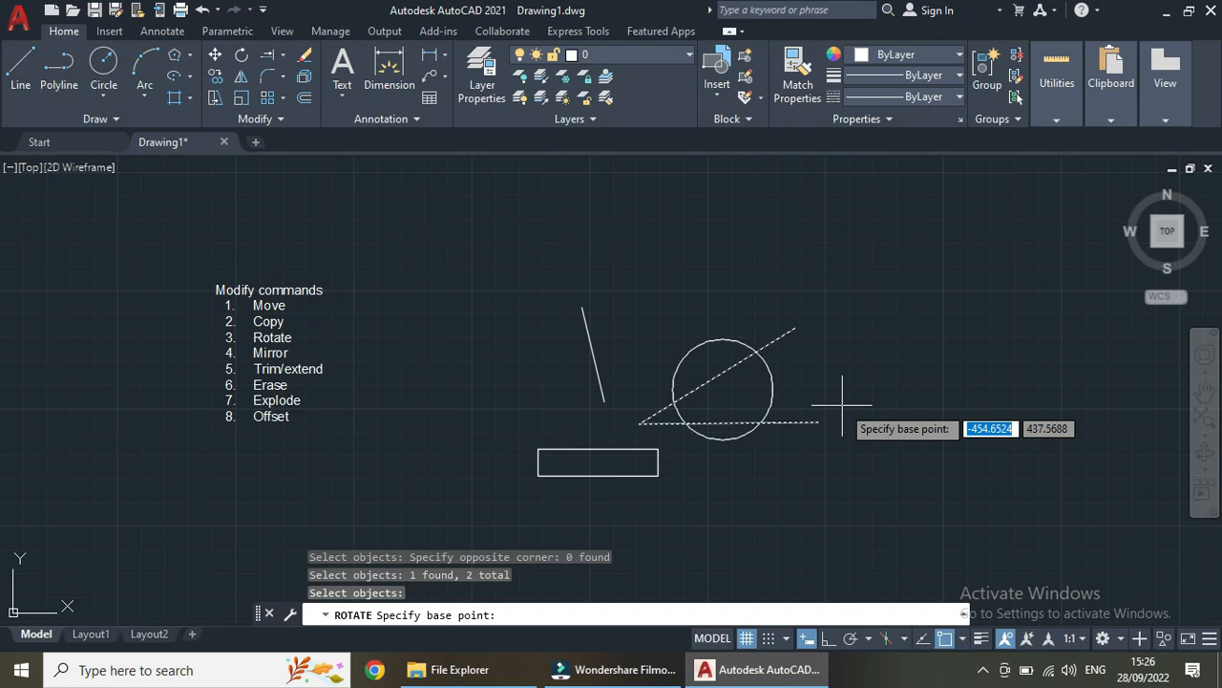
pyautogui.click(639, 423)
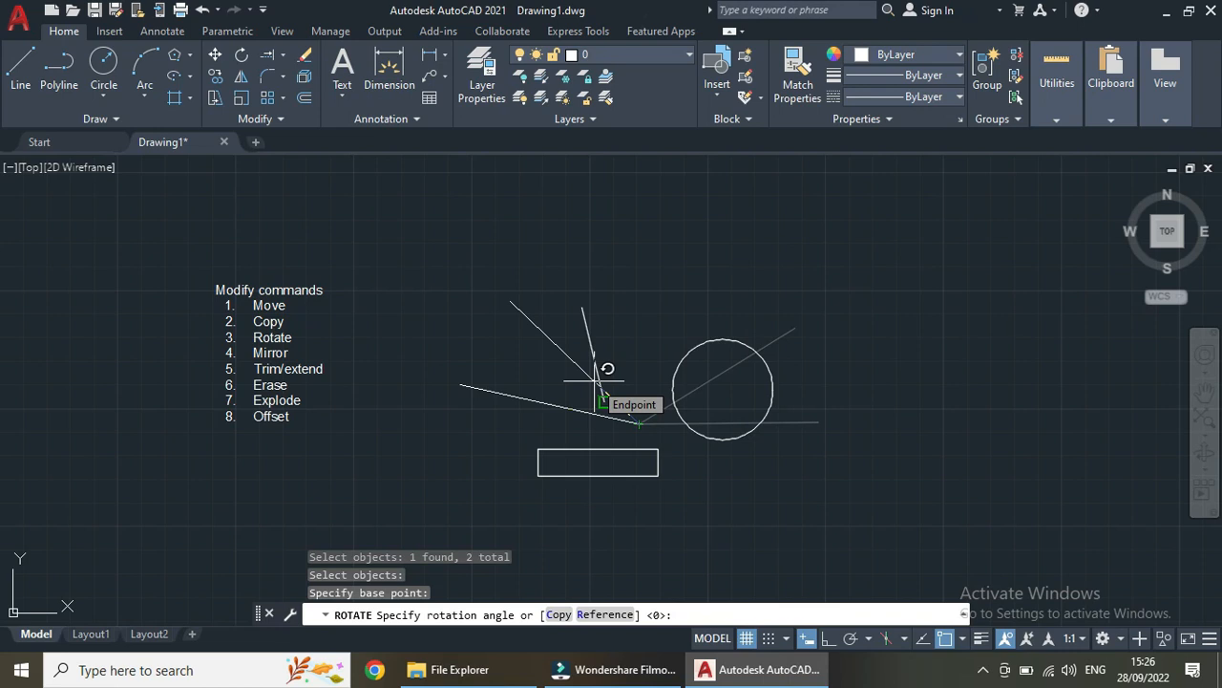
pyautogui.write('120')
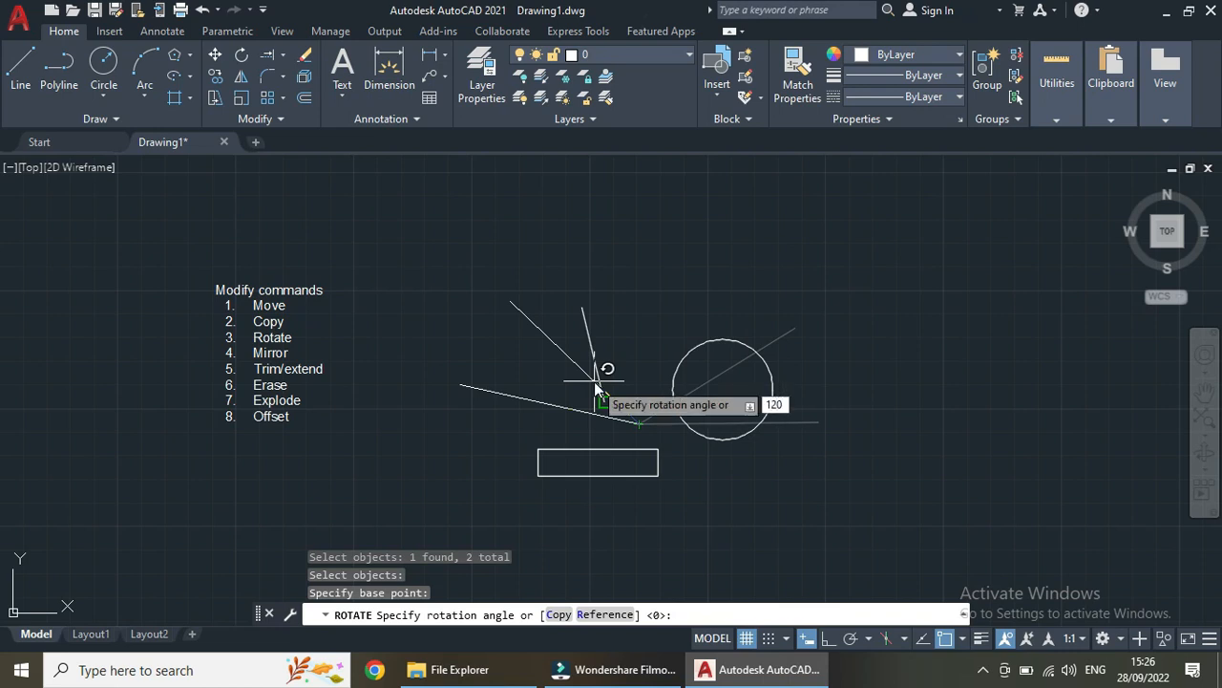
pyautogui.press('Return')
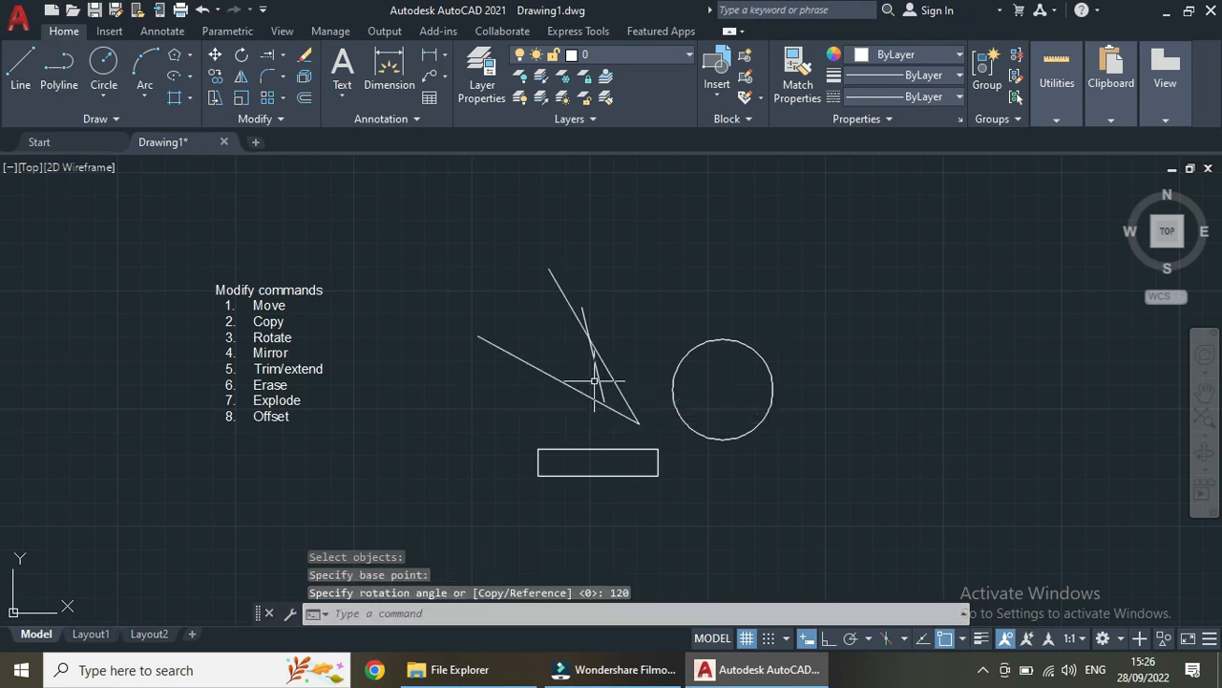
pyautogui.scroll(5, 539, 332)
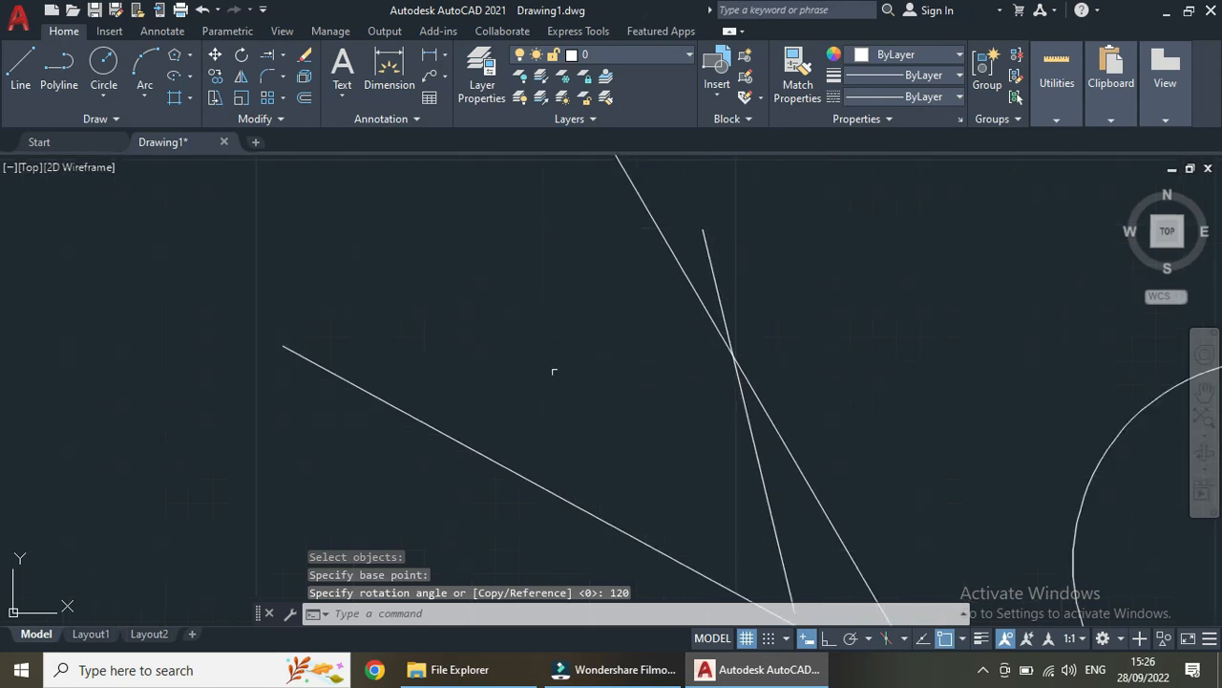
pyautogui.scroll(-5, 670, 454)
pyautogui.scroll(4, 789, 561)
pyautogui.scroll(-3, 788, 561)
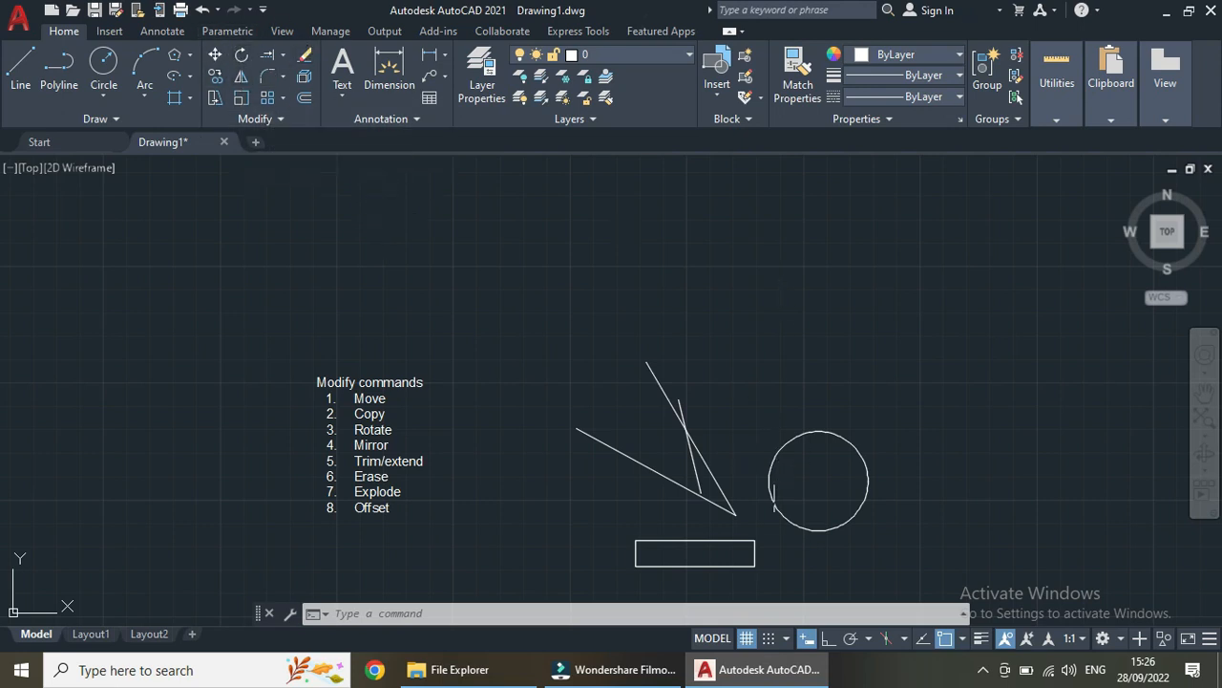
pyautogui.moveTo(739, 553)
pyautogui.mouseDown(button='middle')
pyautogui.moveTo(717, 401)
pyautogui.moveTo(600, 347)
pyautogui.moveTo(532, 377)
pyautogui.mouseUp(button='middle')
pyautogui.scroll(3, 532, 378)
pyautogui.scroll(-3, 612, 359)
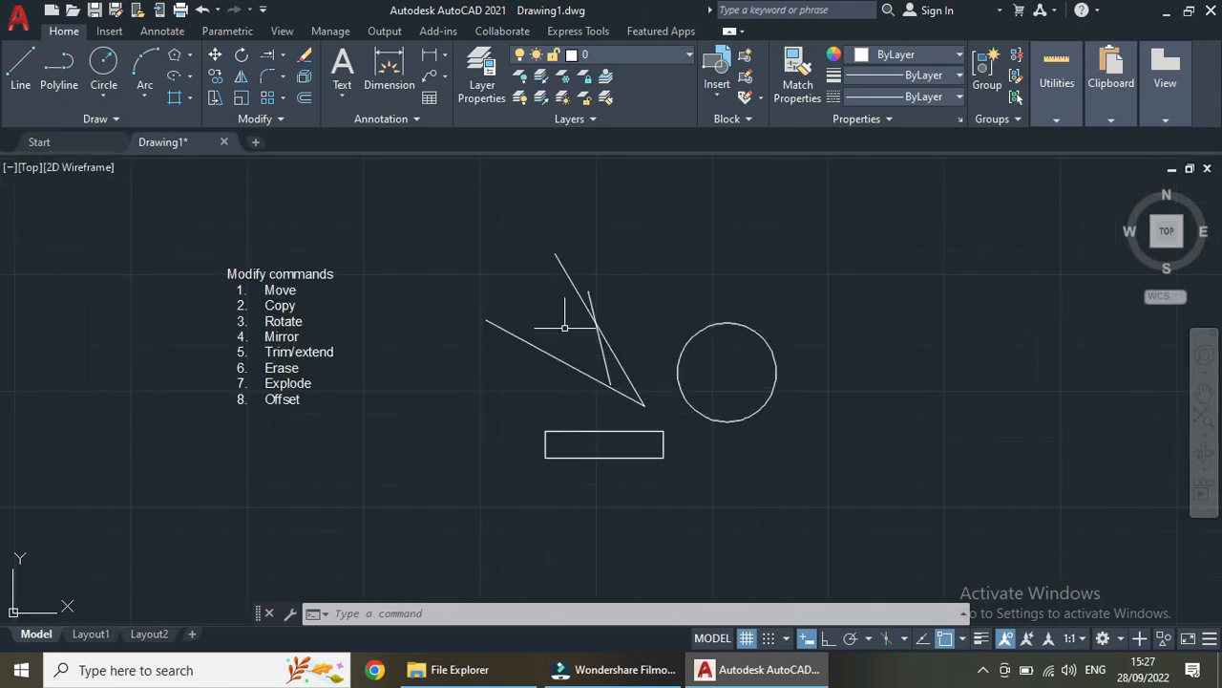
# Move the two rotated lines from their shared endpoint into the empty space to the right of the circle.
pyautogui.write('m')
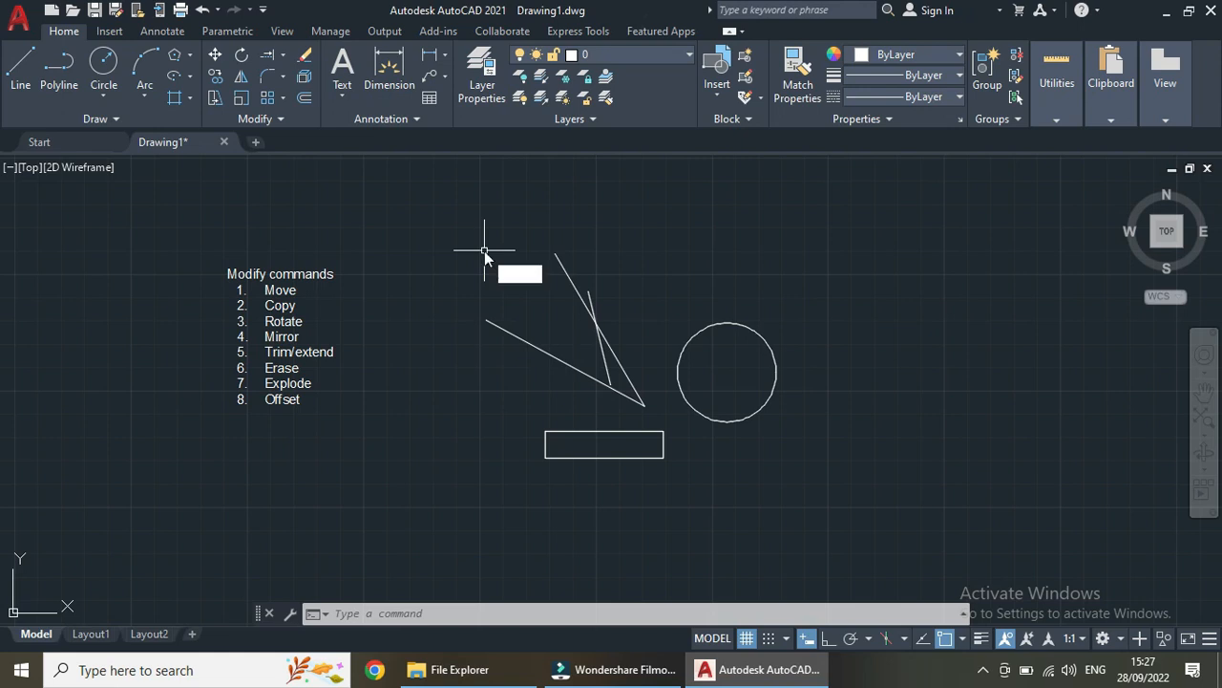
pyautogui.press('Return')
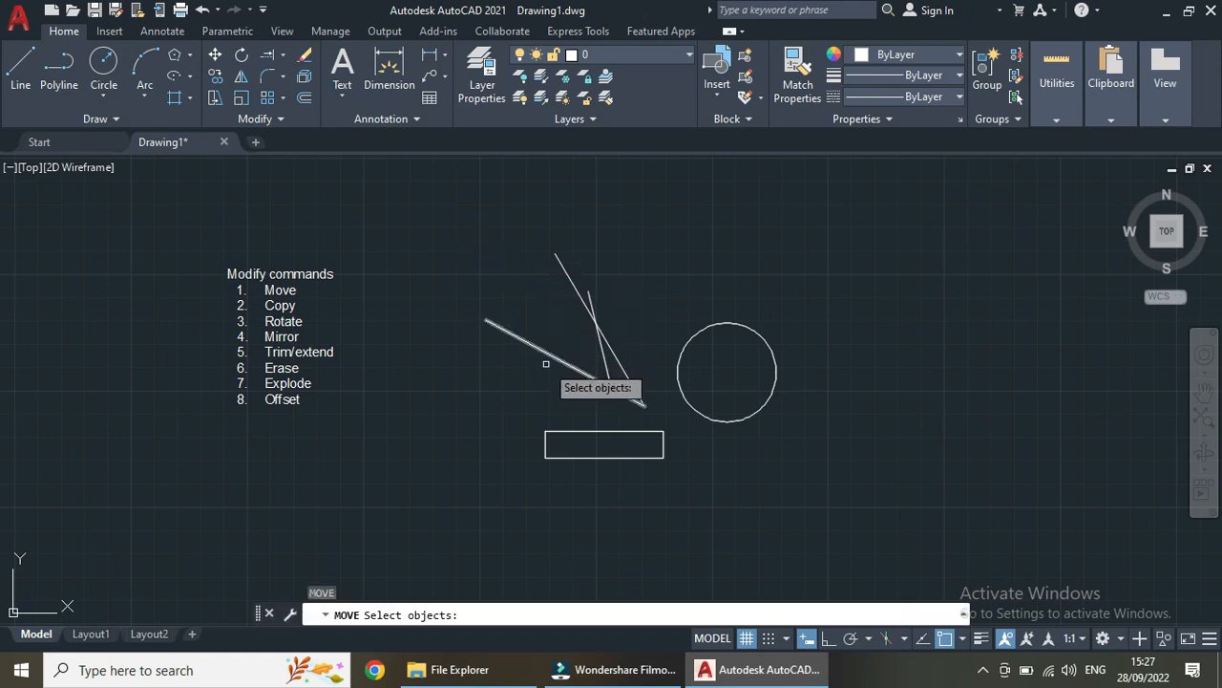
pyautogui.click(546, 353)
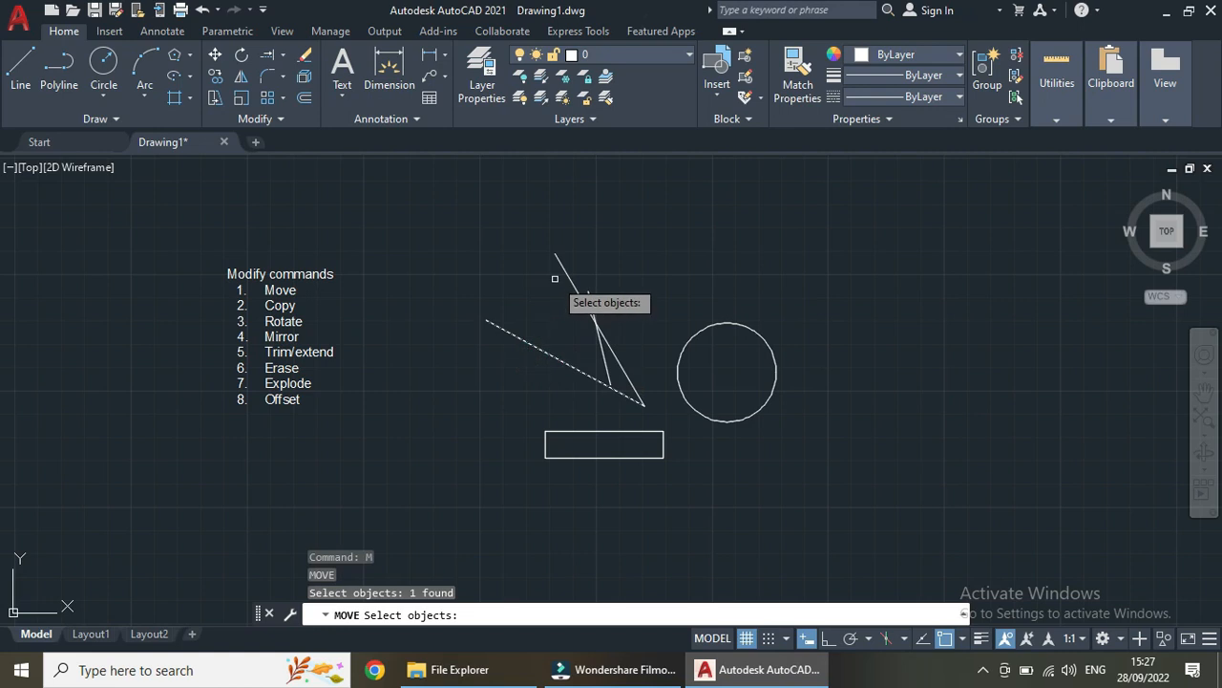
pyautogui.click(566, 276)
pyautogui.press('Return')
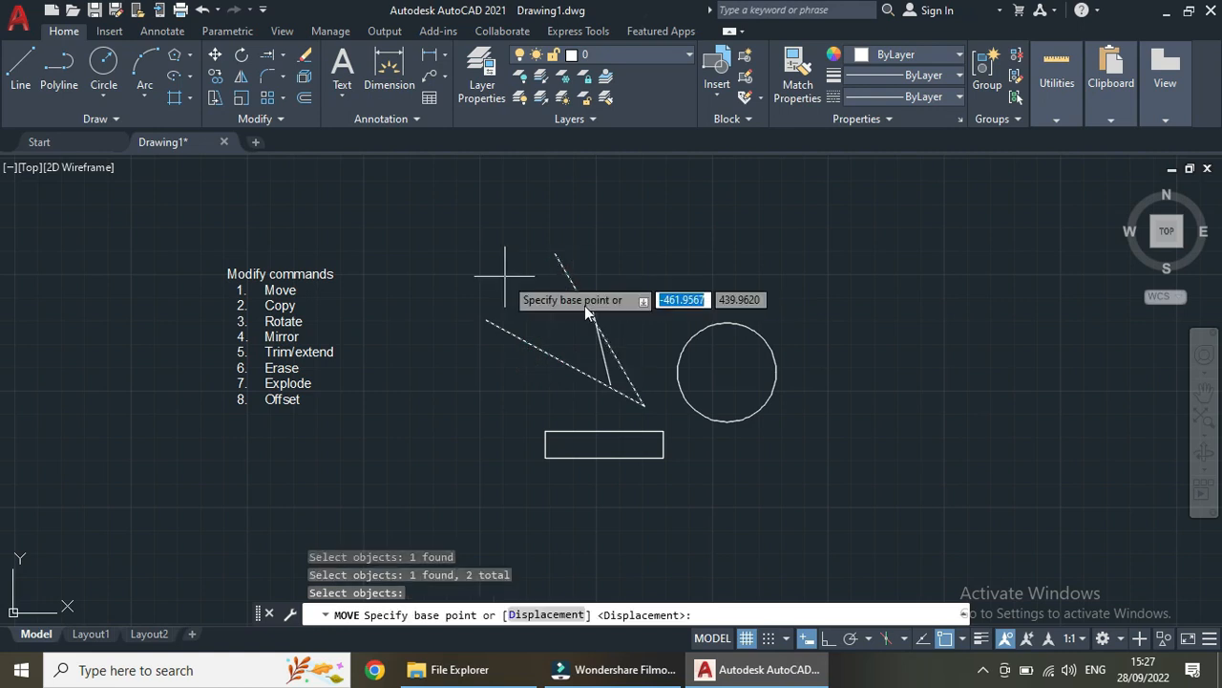
pyautogui.click(645, 406)
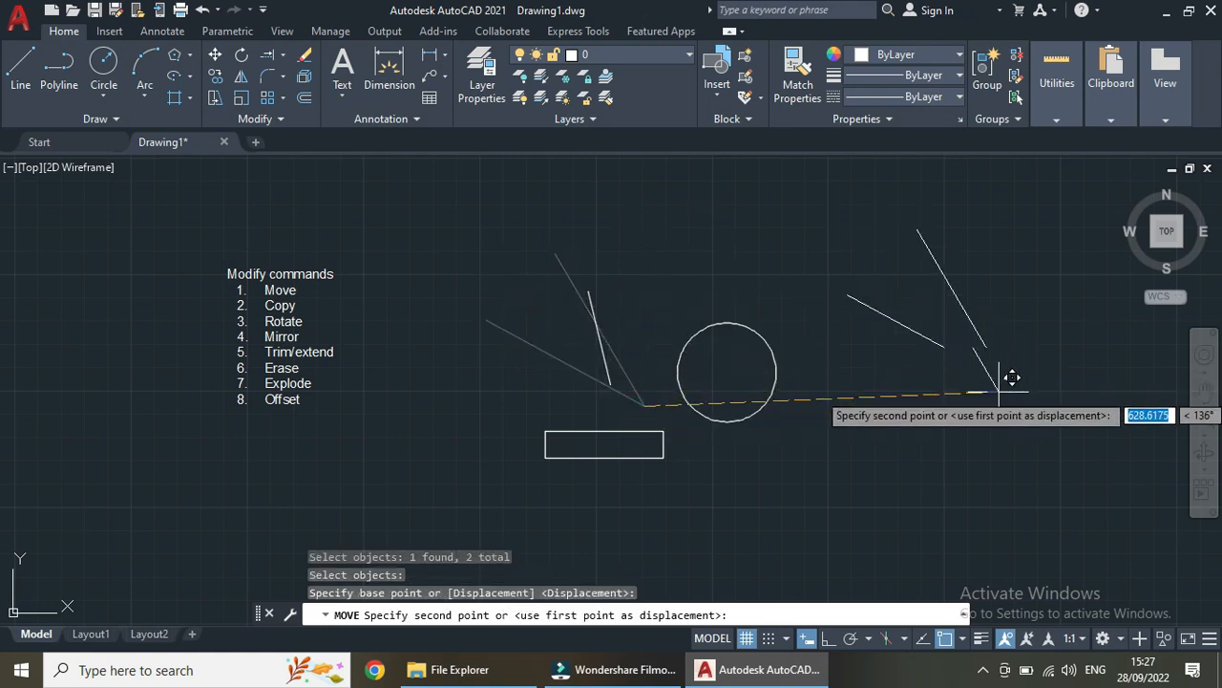
pyautogui.click(990, 401)
pyautogui.scroll(-7, 1073, 405)
pyautogui.moveTo(1086, 407); pyautogui.dragTo(750, 471, button='middle')
pyautogui.scroll(4, 742, 445)
pyautogui.scroll(6, 742, 520)
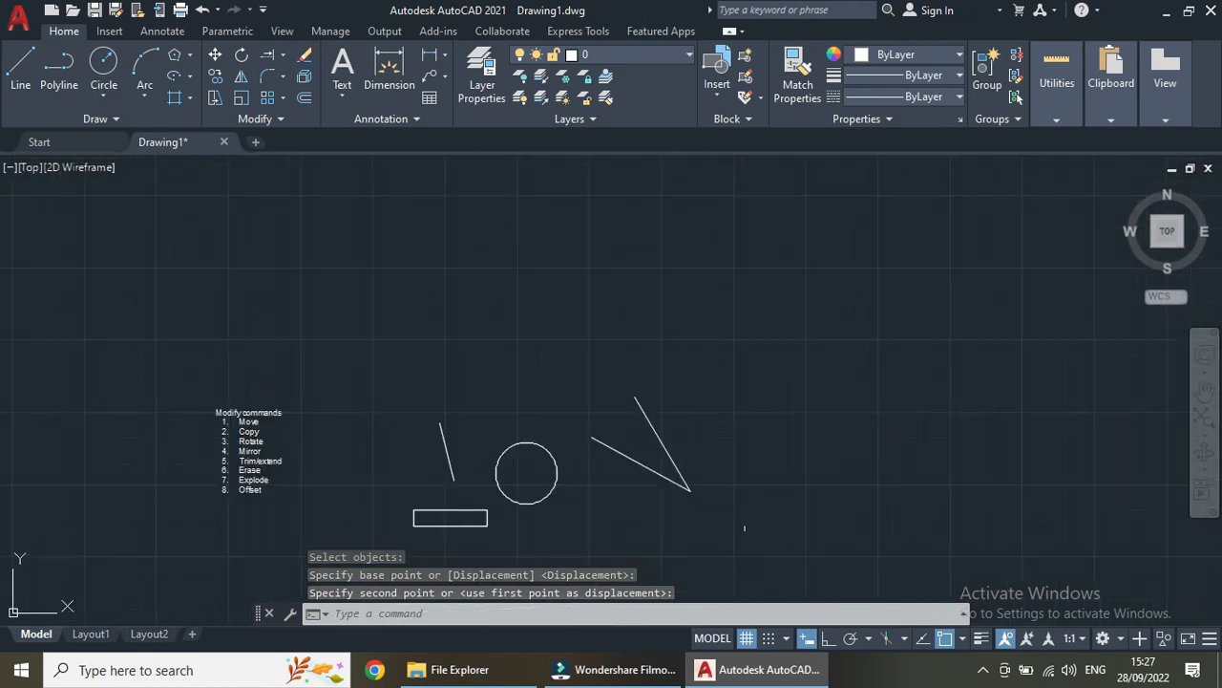
pyautogui.write('ro')
pyautogui.press('Return')
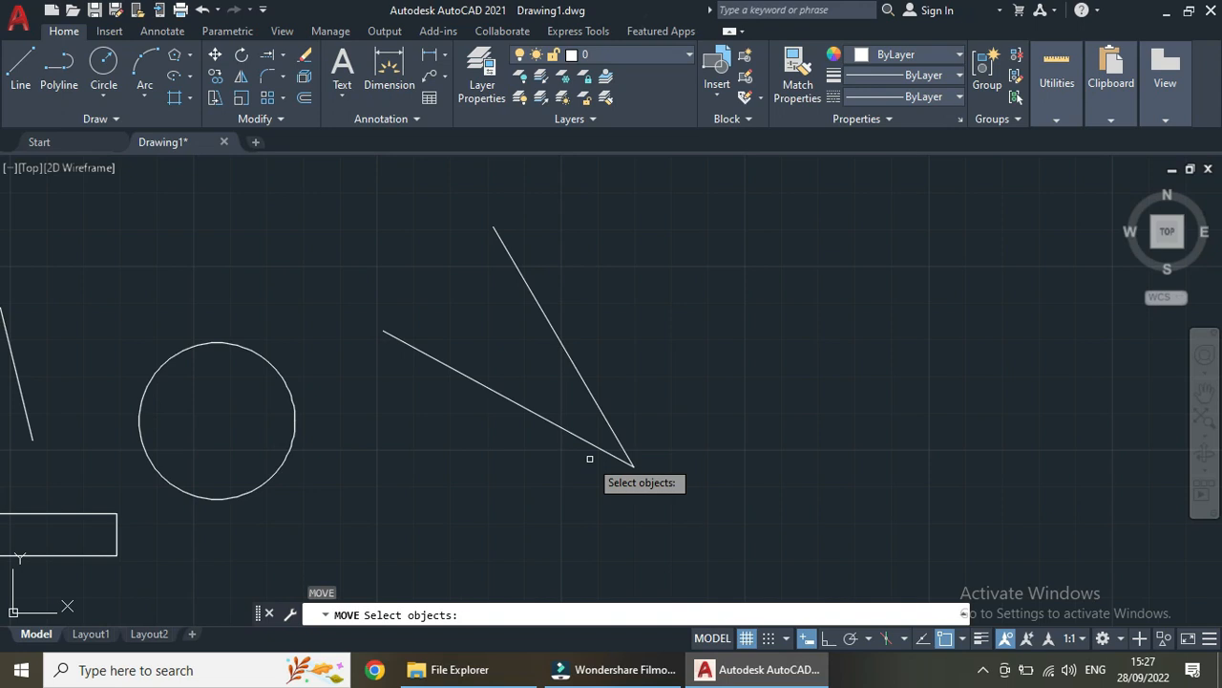
pyautogui.press('Escape')
# Mirror the two joined lines across a nearly vertical mirror line just right of their shared endpoint, keeping the source objects.
pyautogui.write('MI')
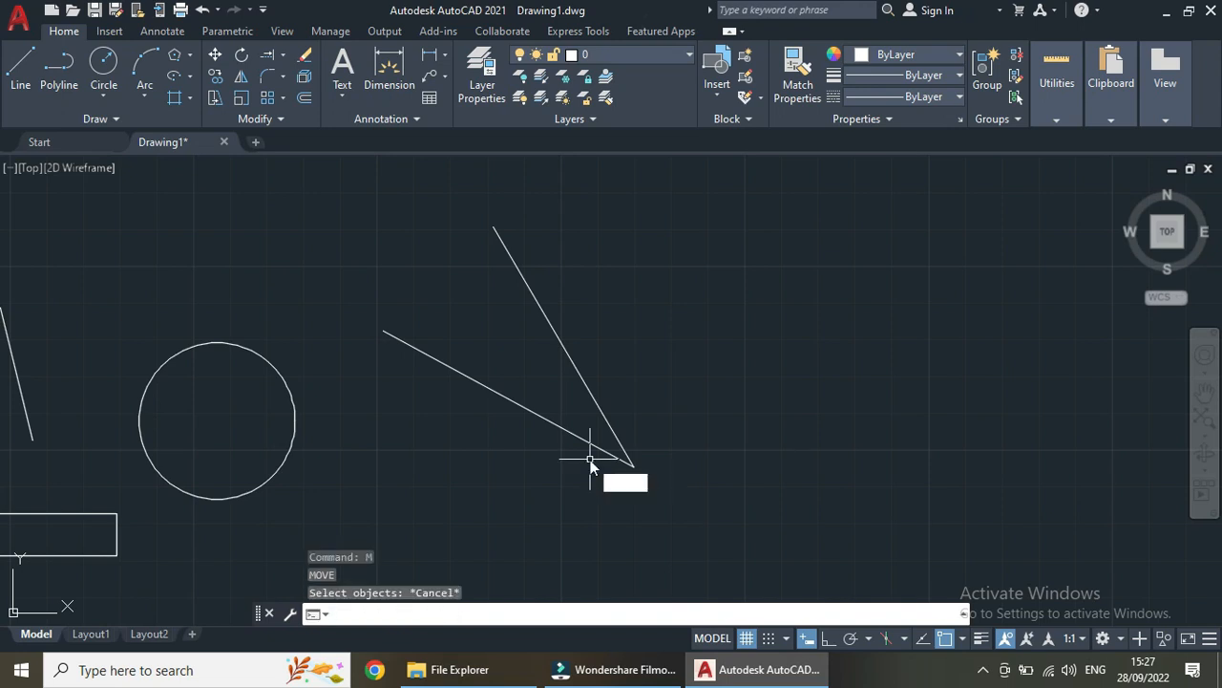
pyautogui.press('Return')
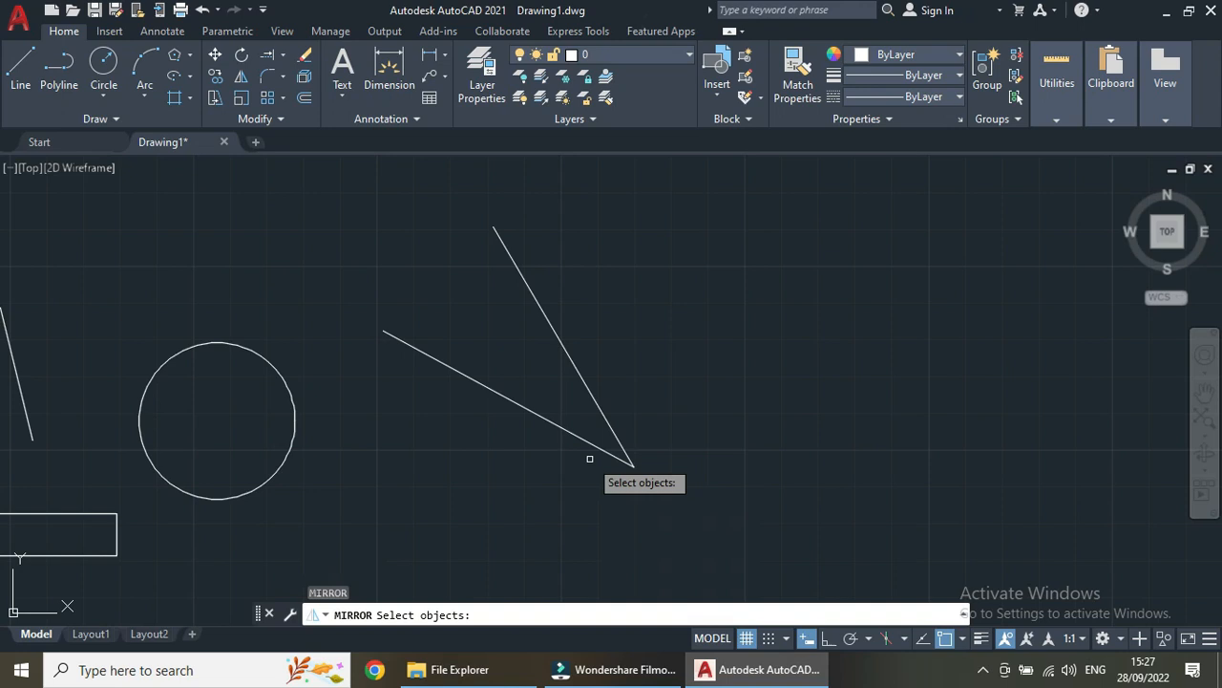
pyautogui.click(573, 364)
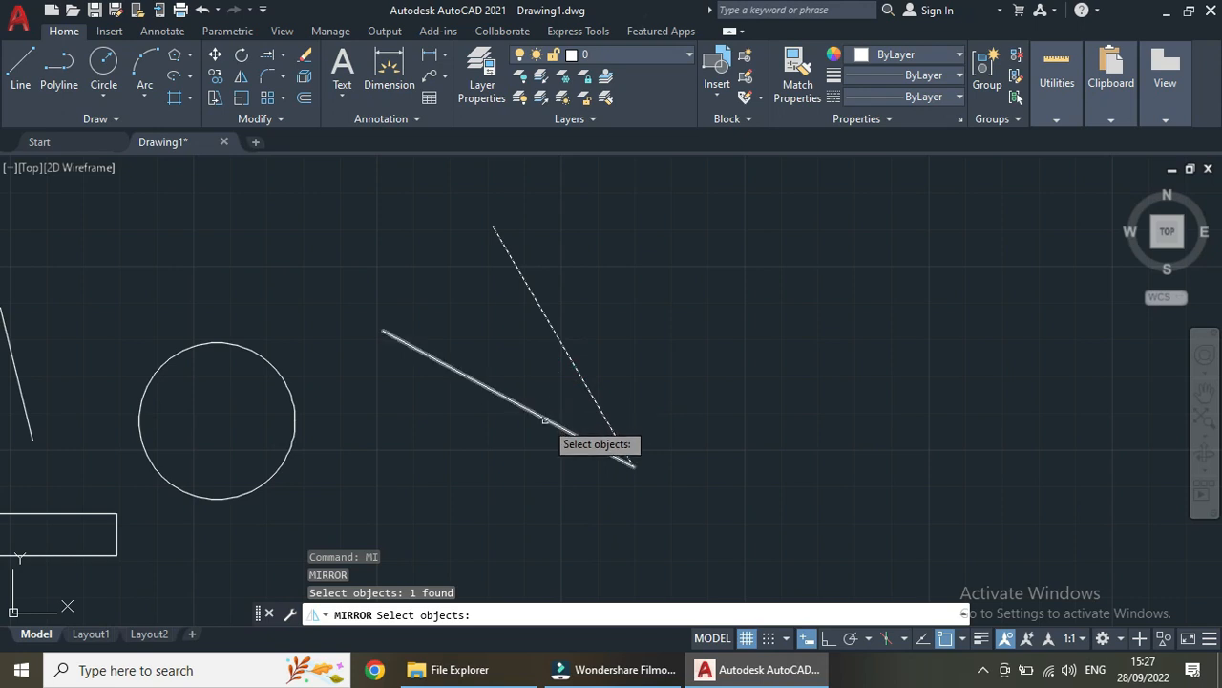
pyautogui.click(544, 420)
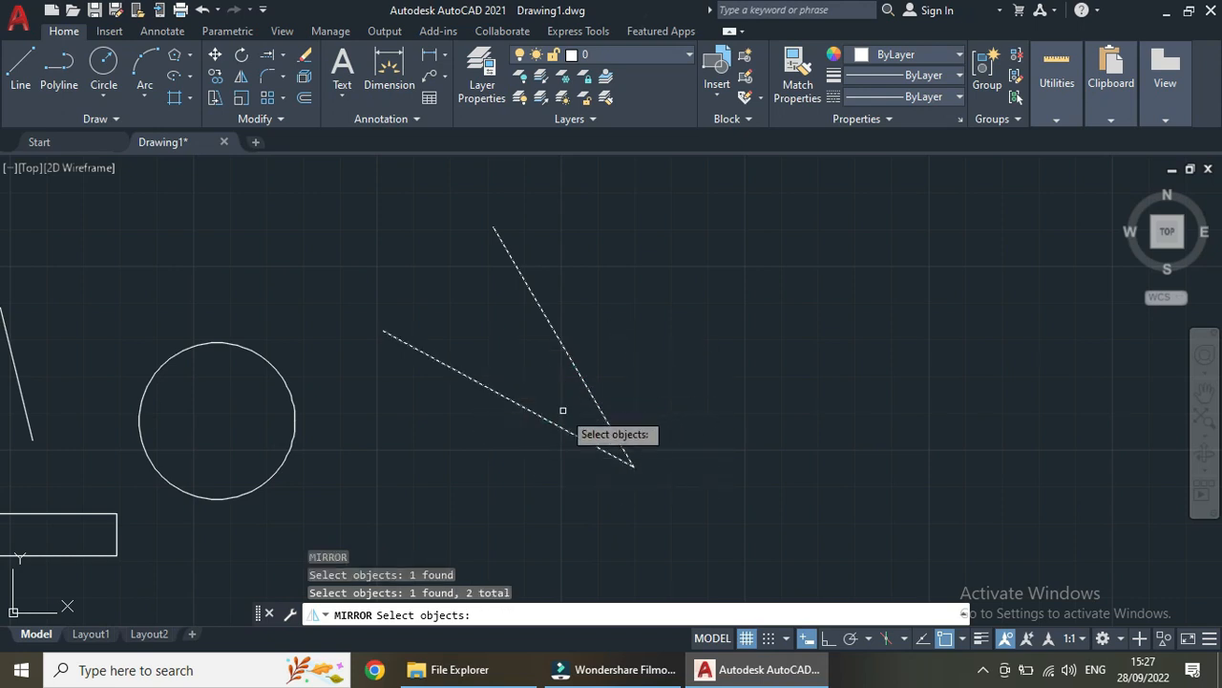
pyautogui.press('Return')
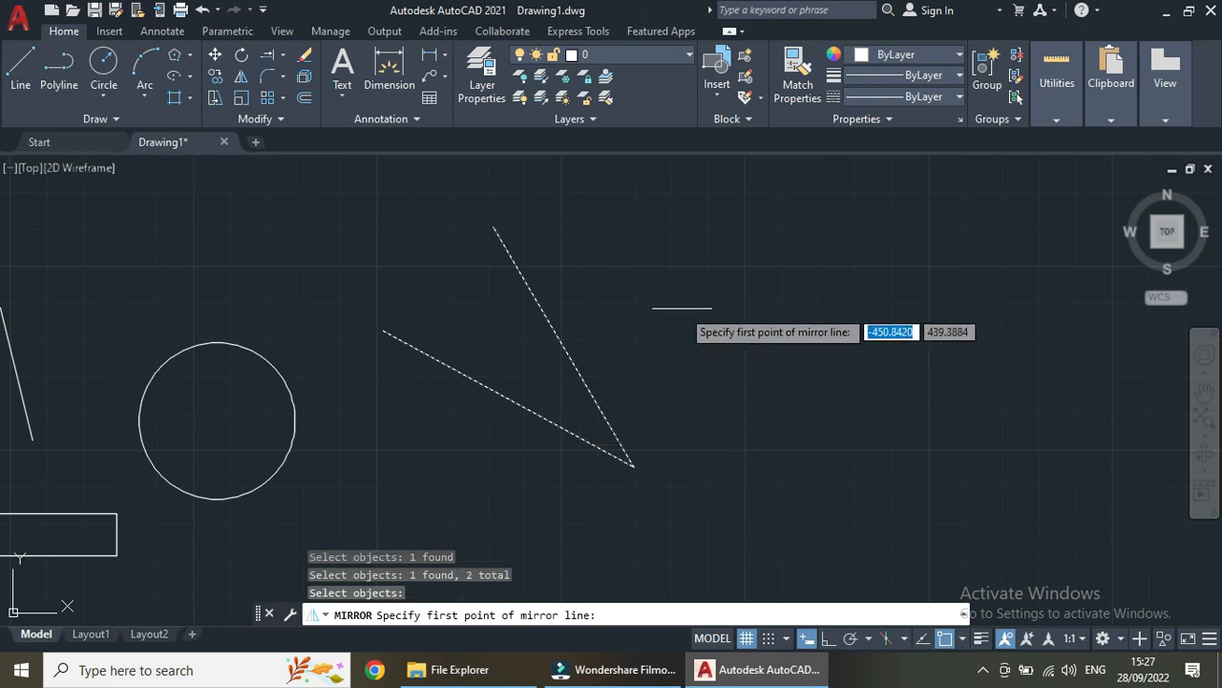
pyautogui.click(690, 264)
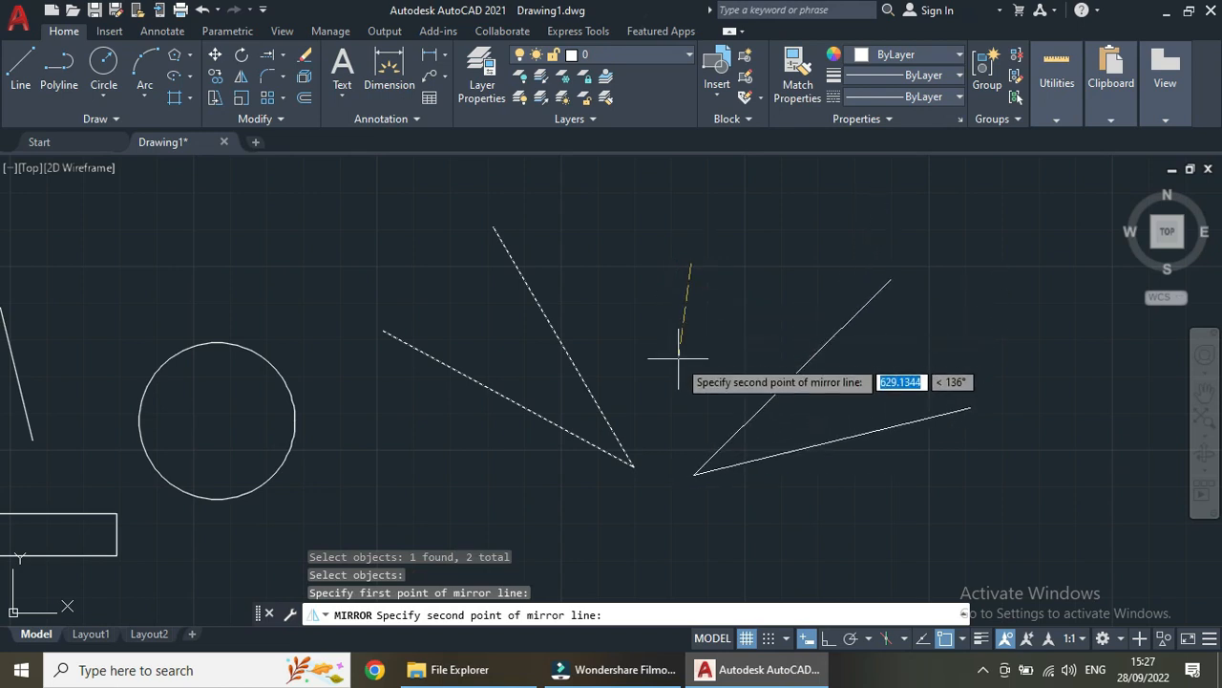
pyautogui.click(701, 558)
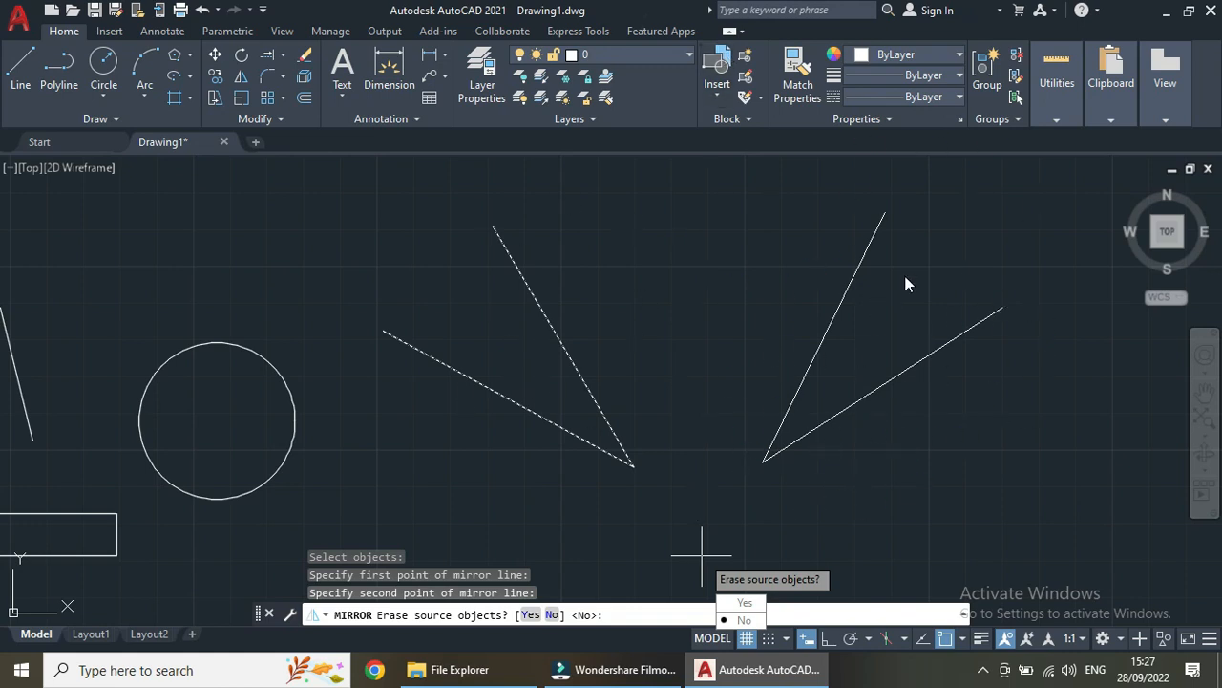
pyautogui.scroll(-4, 912, 396)
pyautogui.scroll(2, 931, 371)
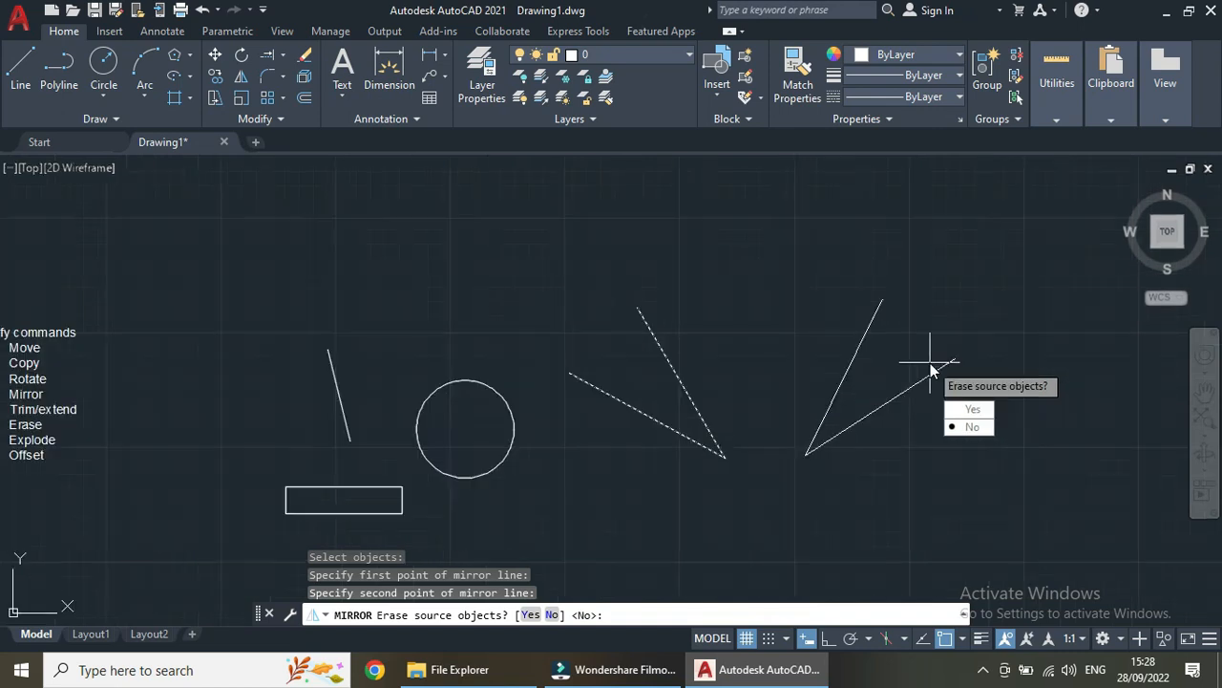
pyautogui.scroll(2, 931, 370)
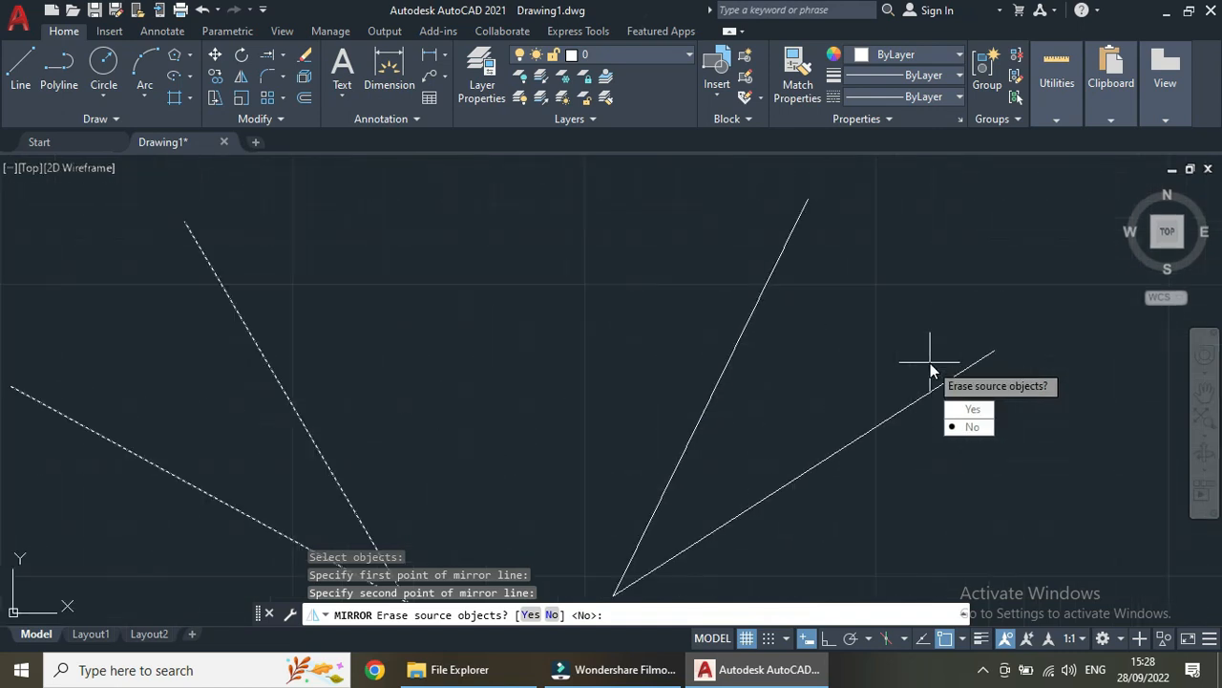
pyautogui.scroll(-1, 931, 371)
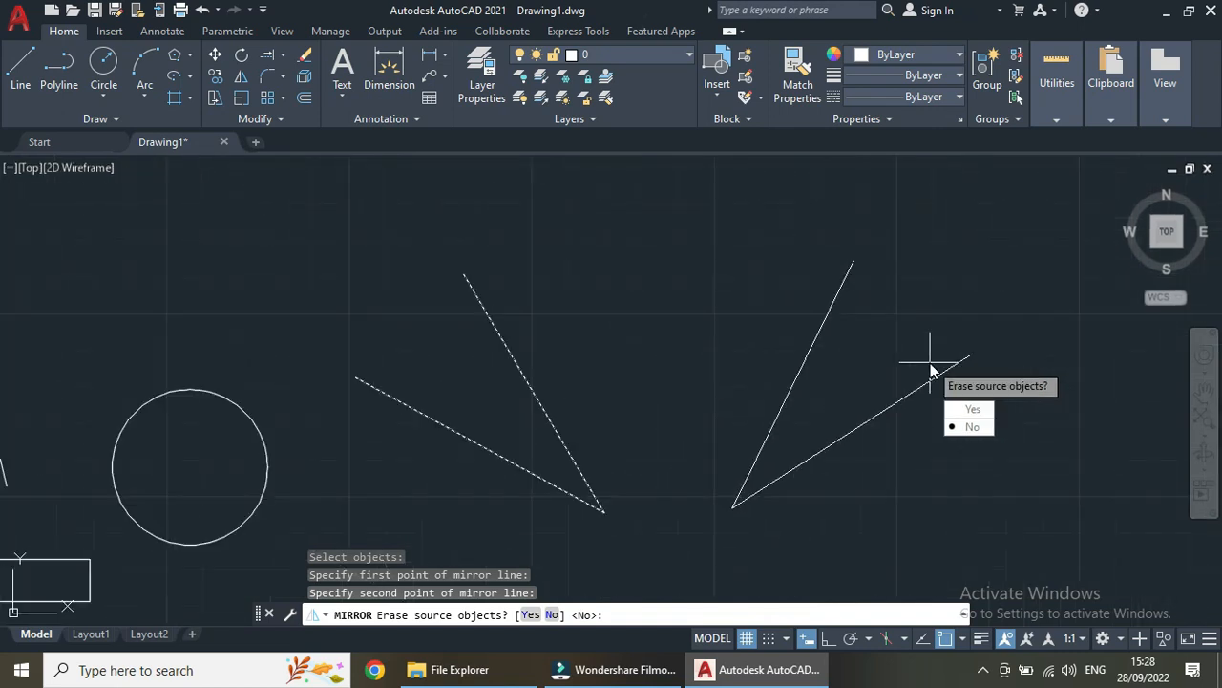
pyautogui.click(970, 427)
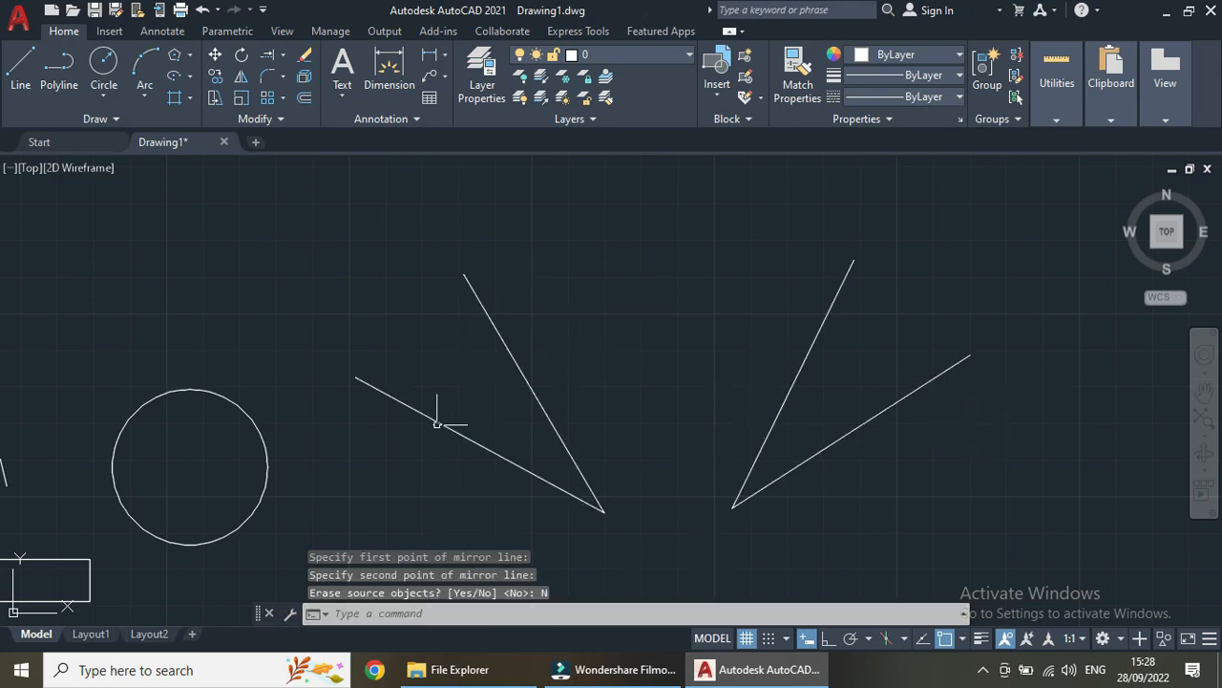
# Examine the mirrored pair of lines against the original pair, both up close and within the whole drawing.
pyautogui.scroll(-1, 733, 275)
pyautogui.scroll(1, 741, 283)
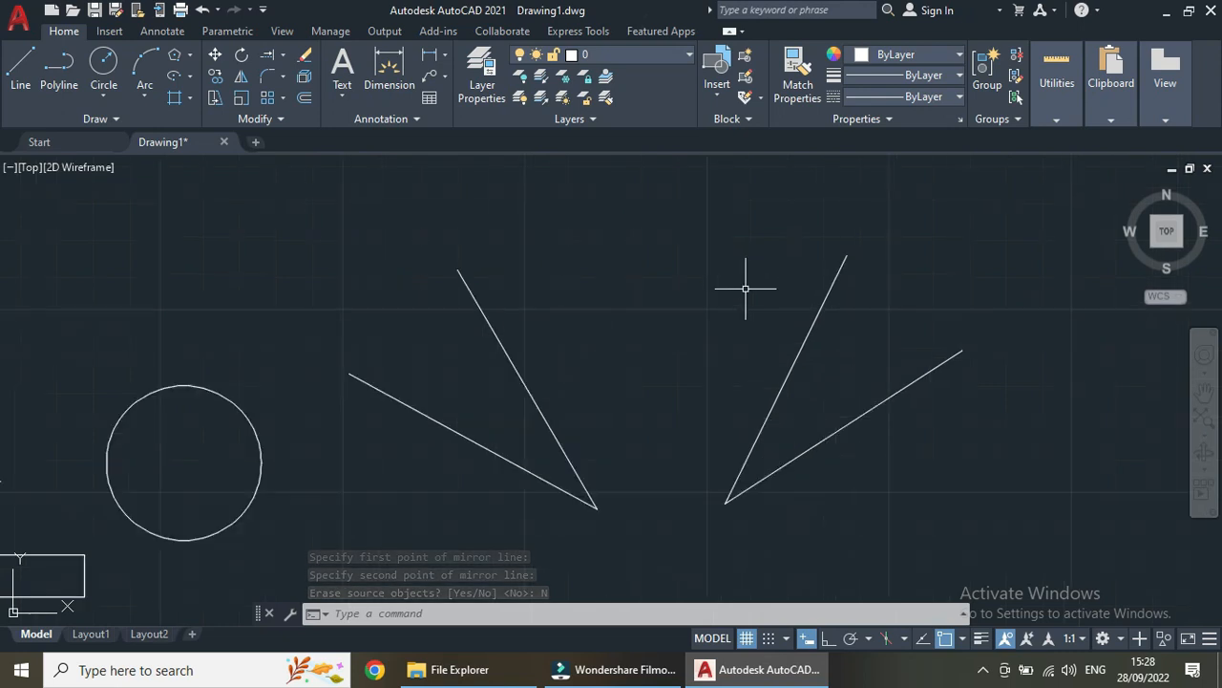
pyautogui.scroll(2, 743, 283)
pyautogui.scroll(-6, 744, 287)
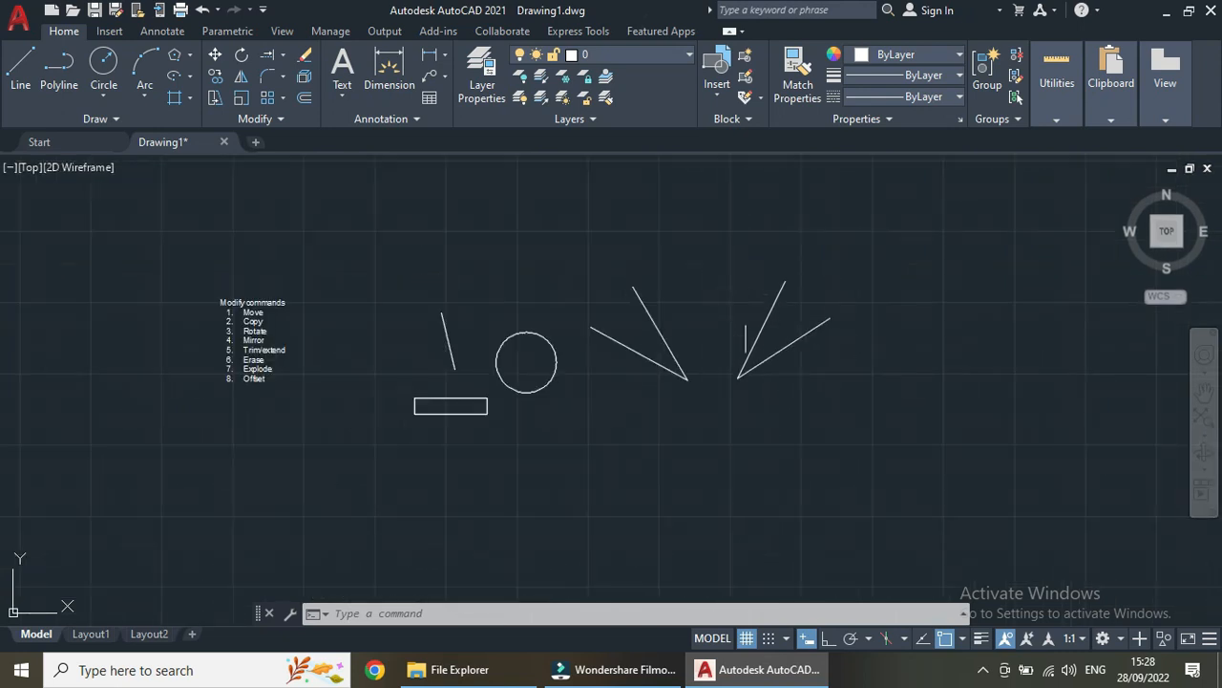
pyautogui.scroll(4, 746, 322)
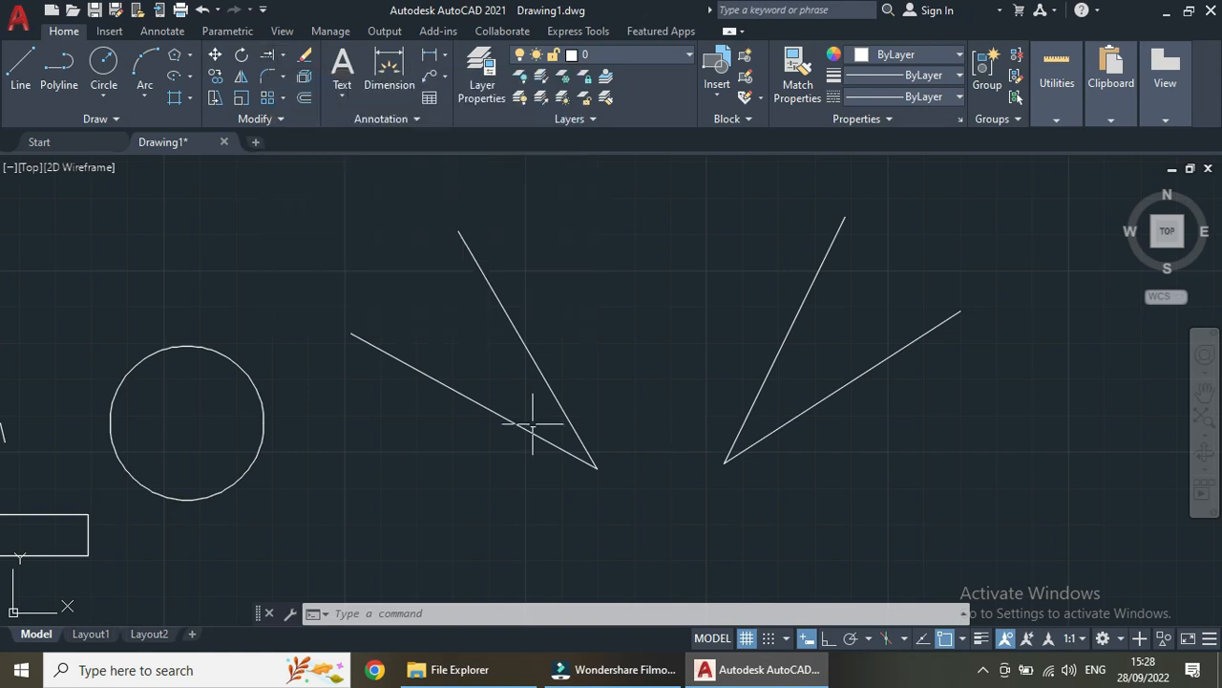
pyautogui.scroll(-5, 496, 419)
pyautogui.scroll(4, 631, 466)
pyautogui.scroll(-2, 655, 464)
pyautogui.scroll(-2, 430, 430)
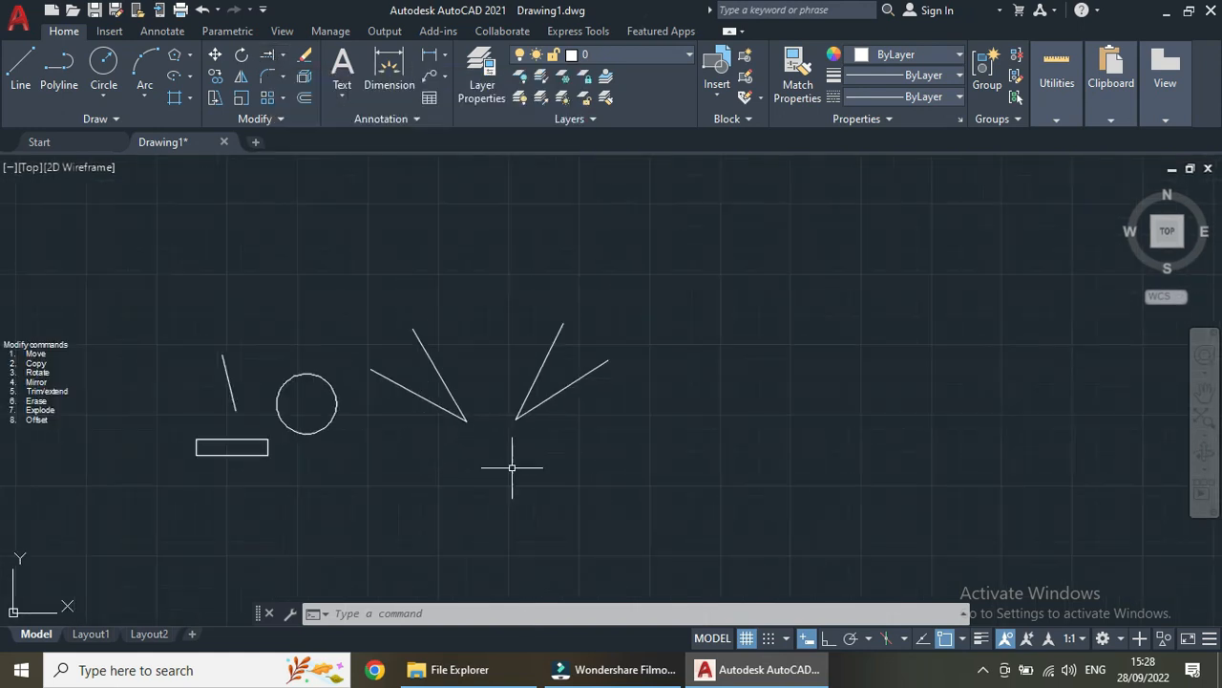
pyautogui.scroll(3, 466, 491)
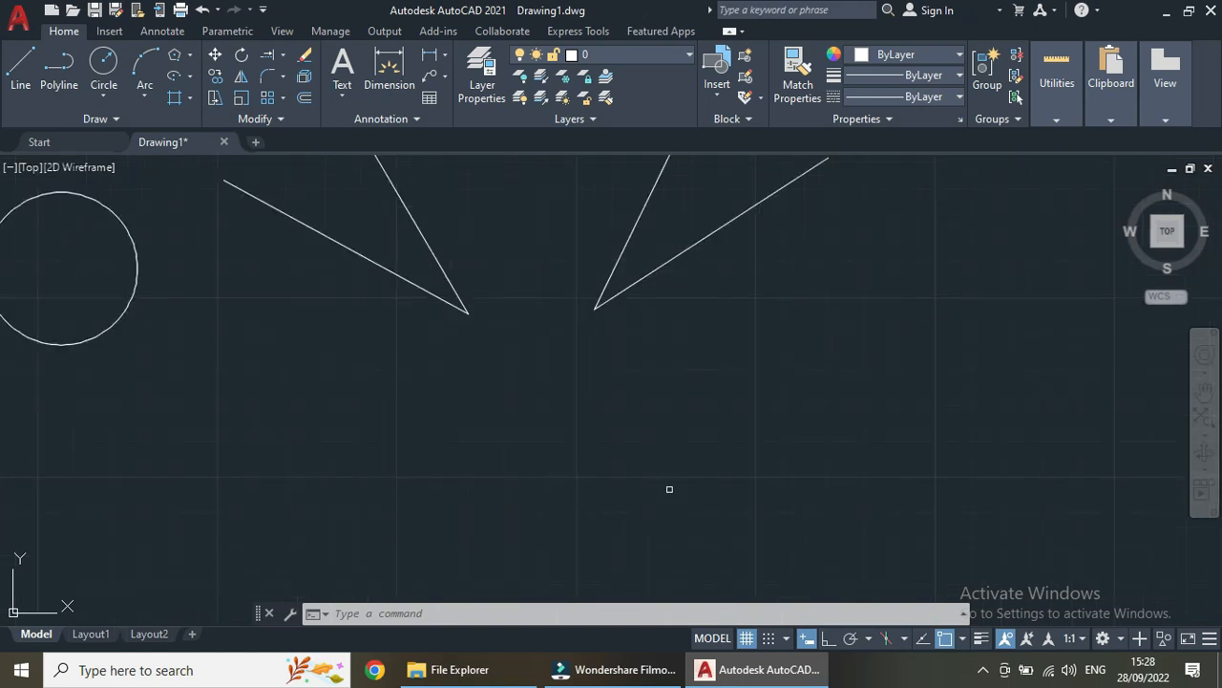
pyautogui.scroll(-2, 679, 488)
pyautogui.moveTo(679, 489); pyautogui.dragTo(516, 371, button='middle')
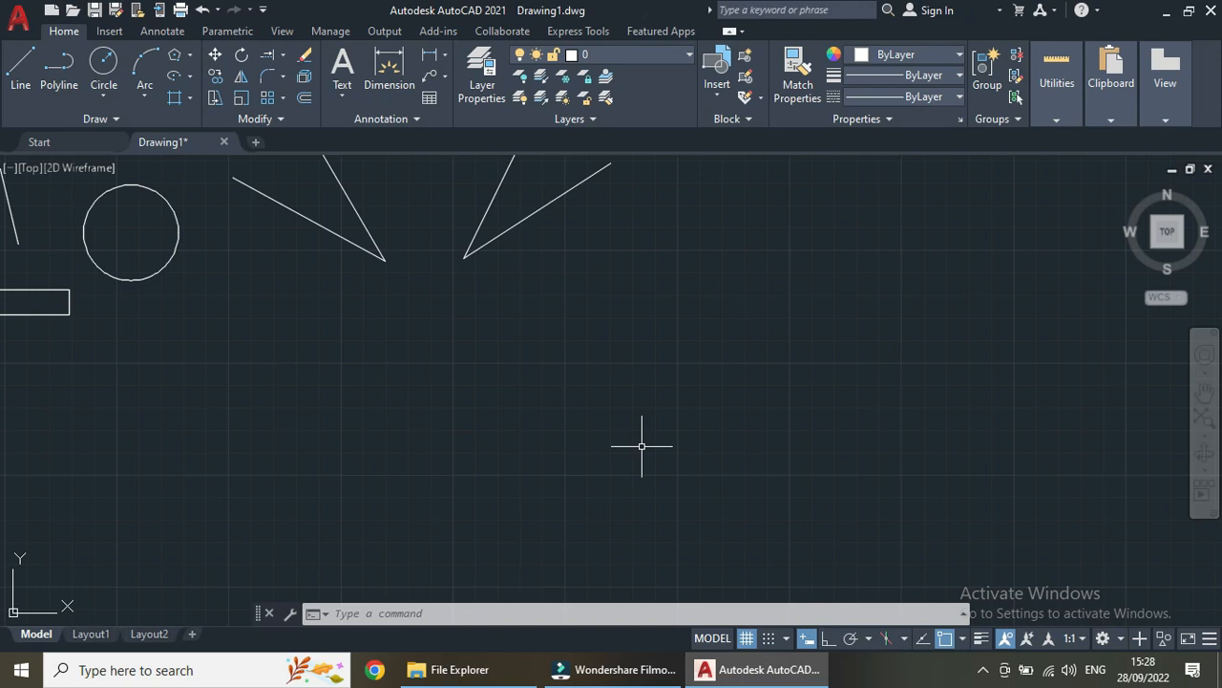
# Draw five connected lines below the mirrored pair: a slanted four-sided outline whose ends cross at the upper-left corner, plus a diagonal ending inside.
pyautogui.write('l')
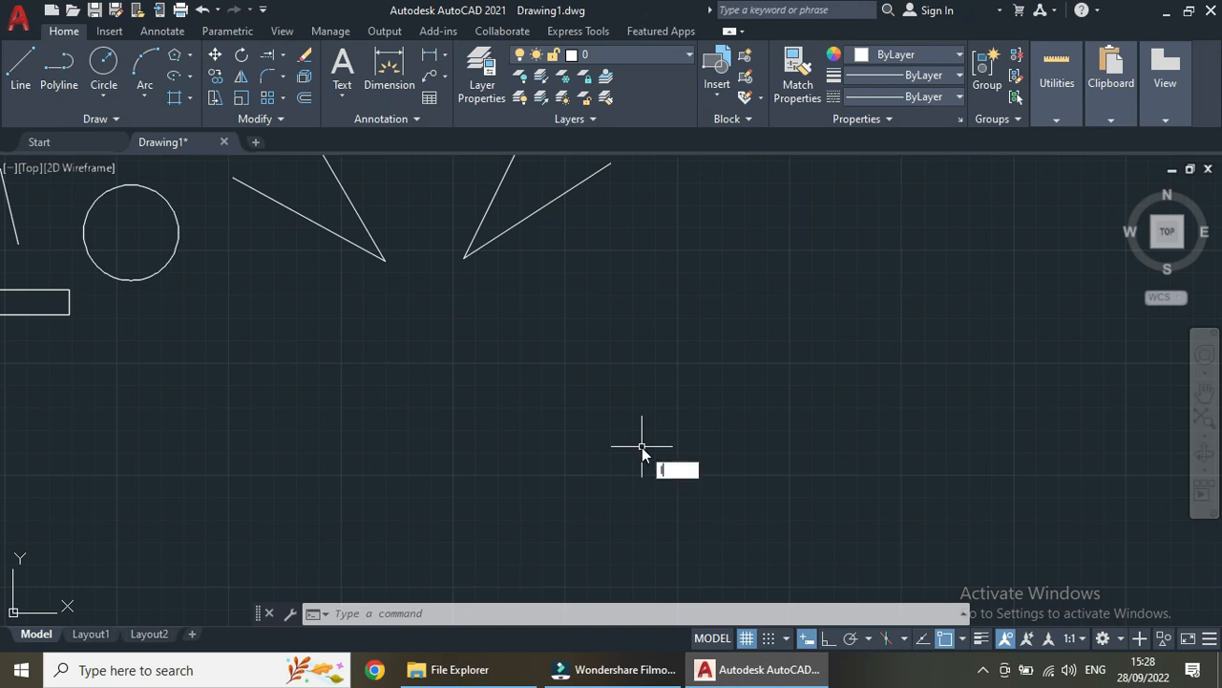
pyautogui.press('Return')
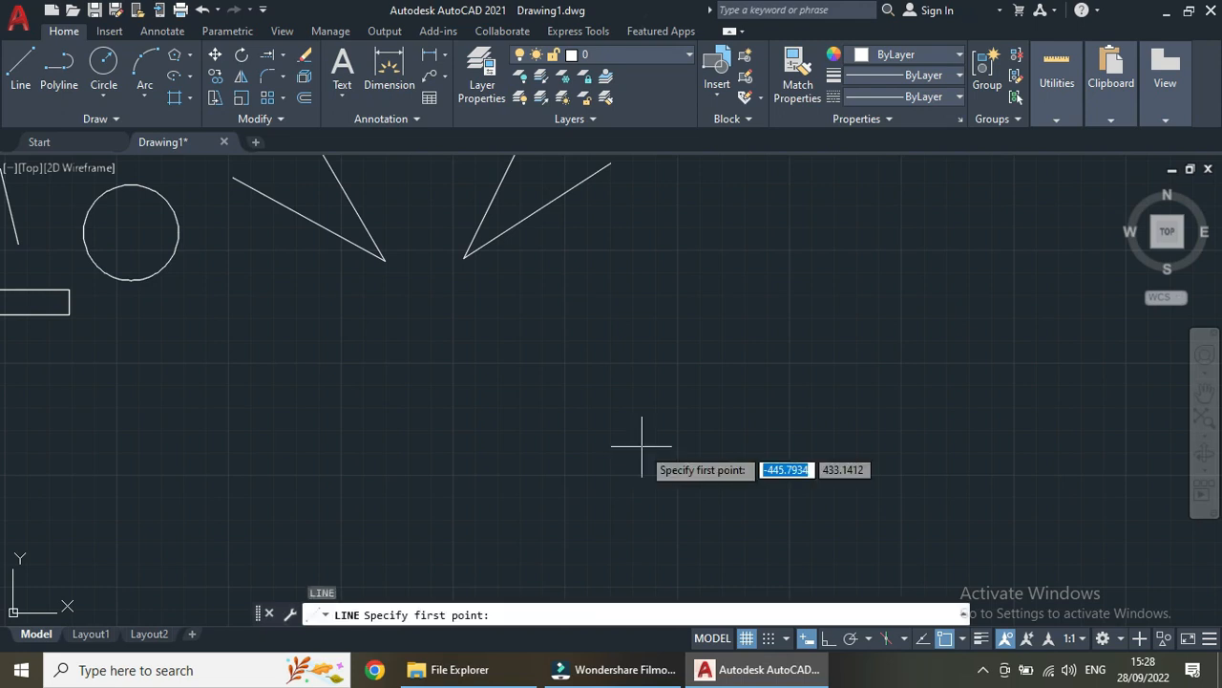
pyautogui.click(511, 332)
pyautogui.click(834, 325)
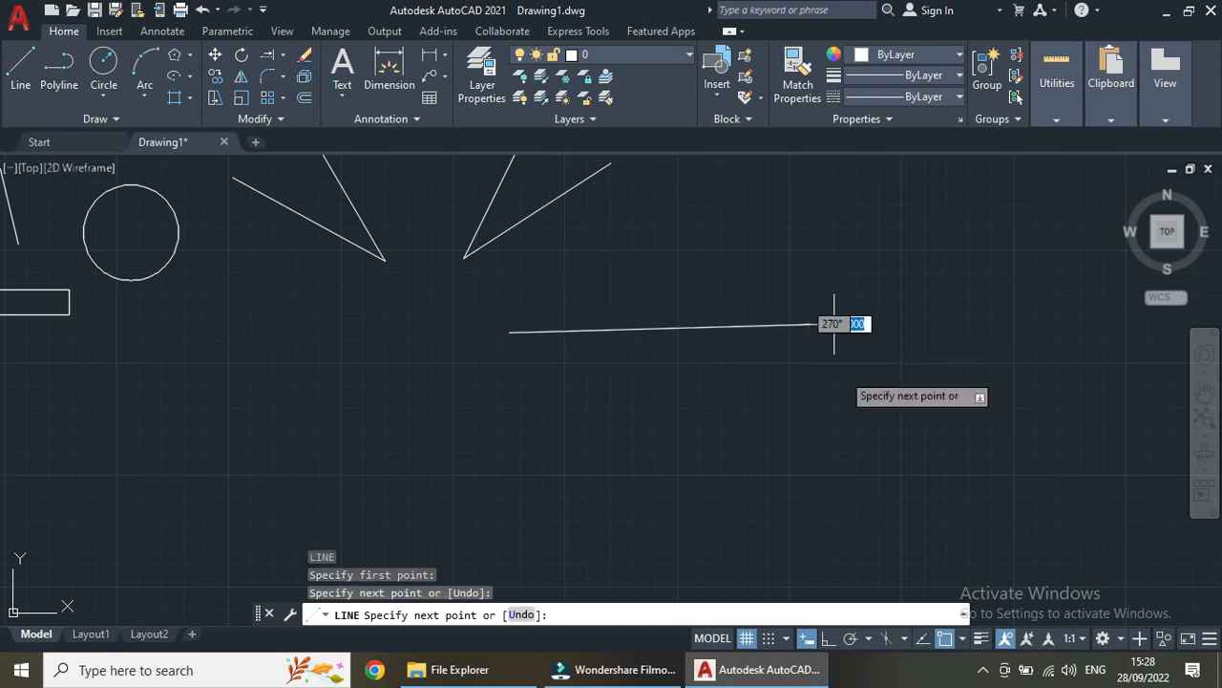
pyautogui.click(875, 480)
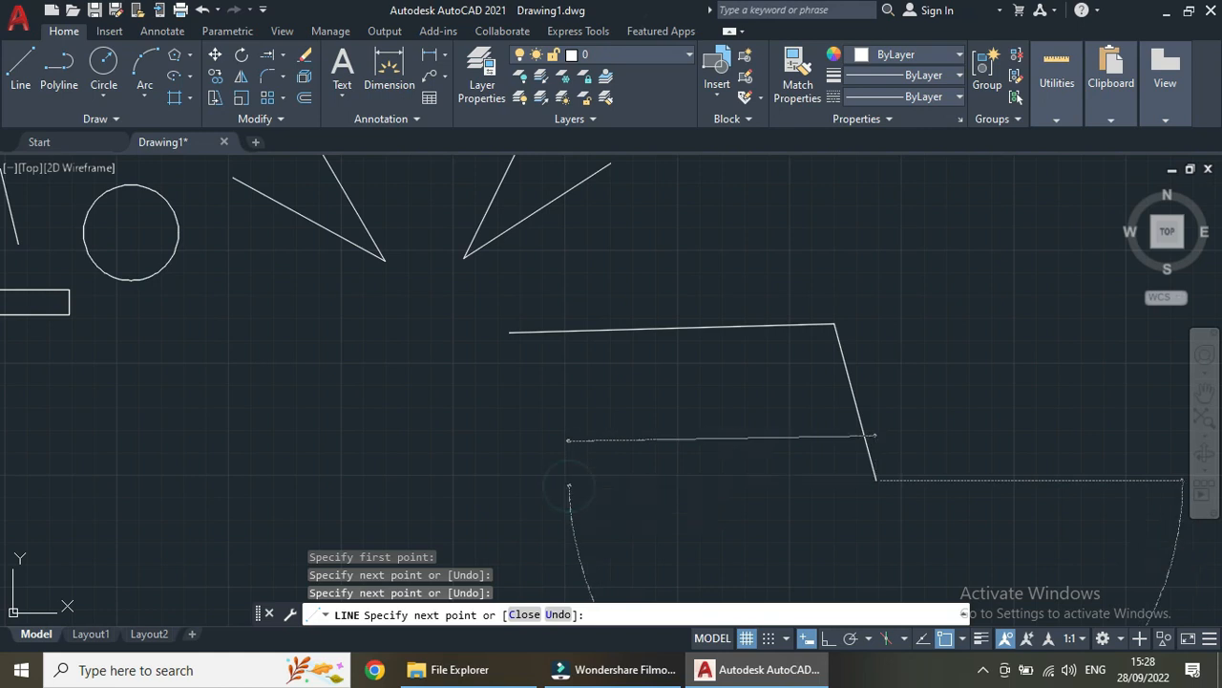
pyautogui.click(570, 484)
pyautogui.click(527, 290)
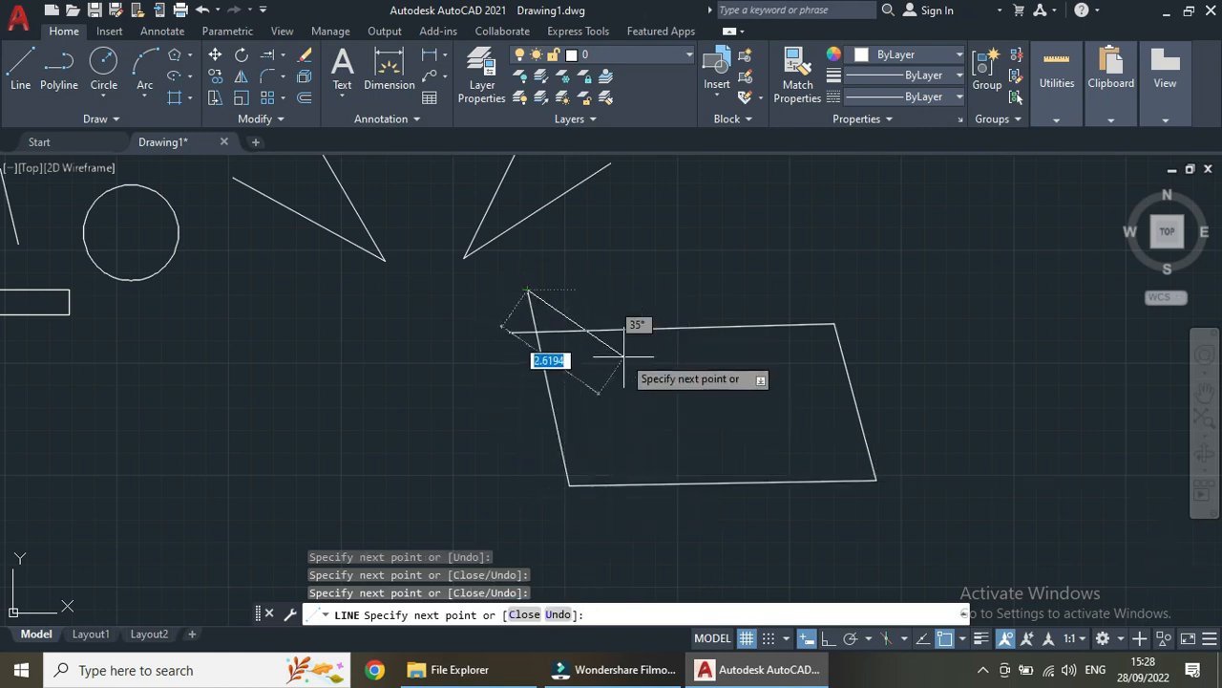
pyautogui.click(718, 421)
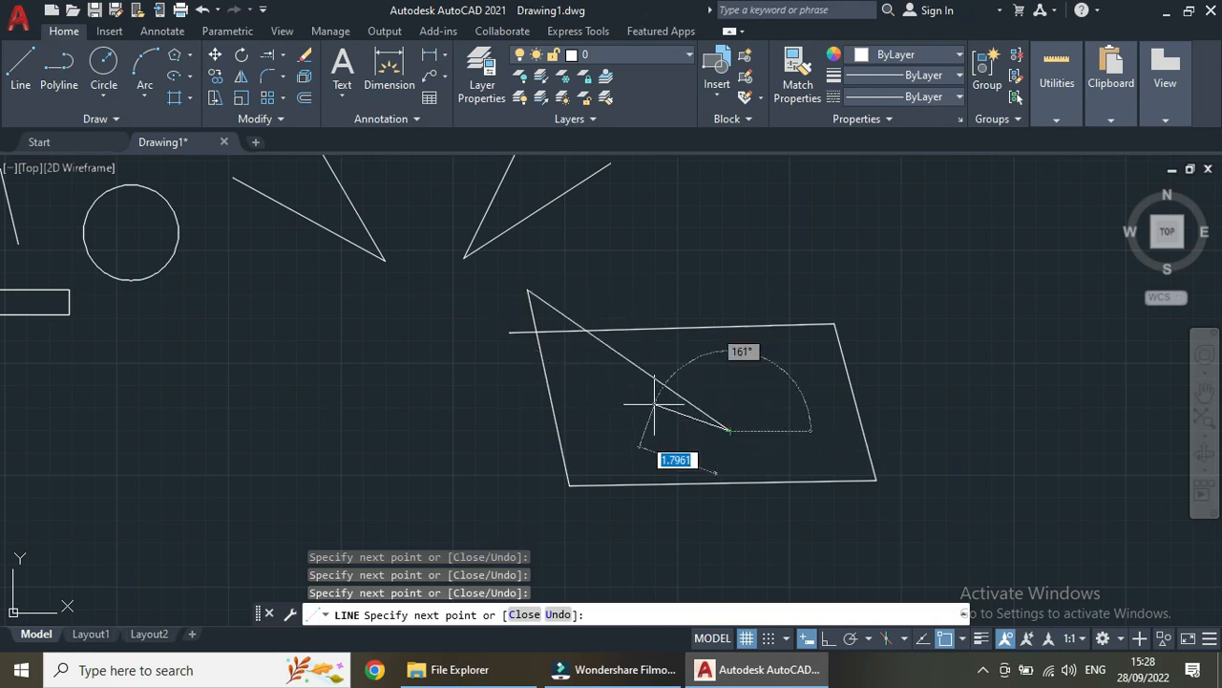
pyautogui.press('Escape')
pyautogui.scroll(2, 702, 424)
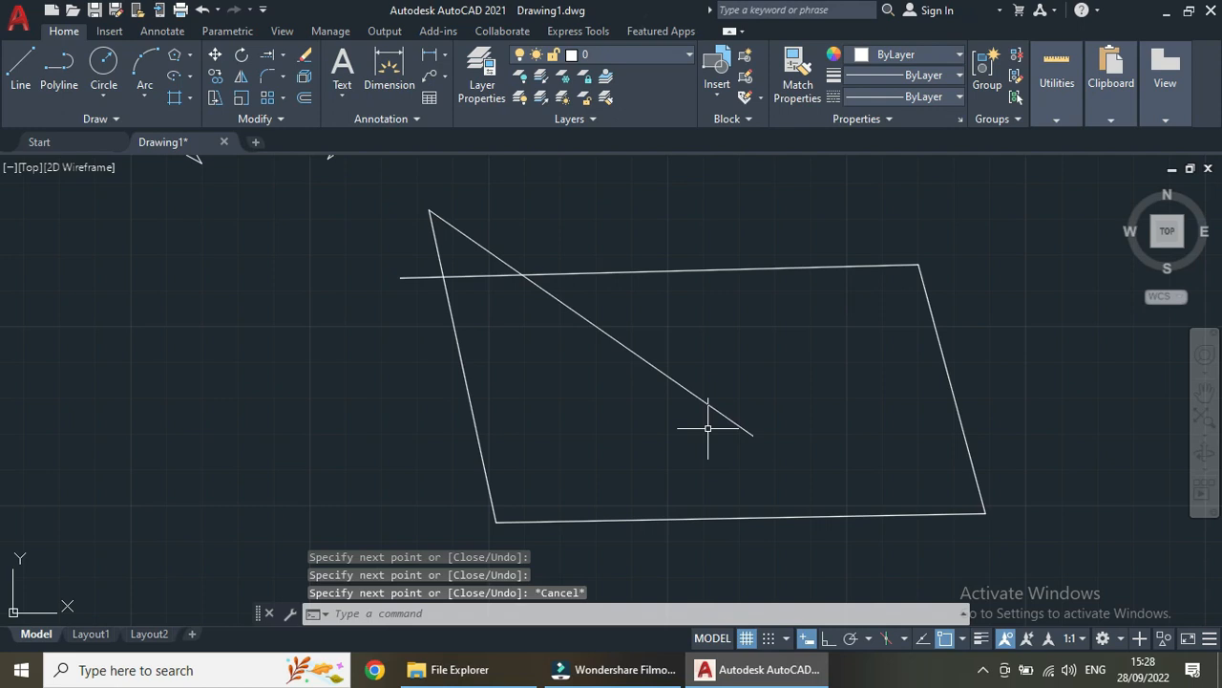
pyautogui.scroll(-2, 707, 412)
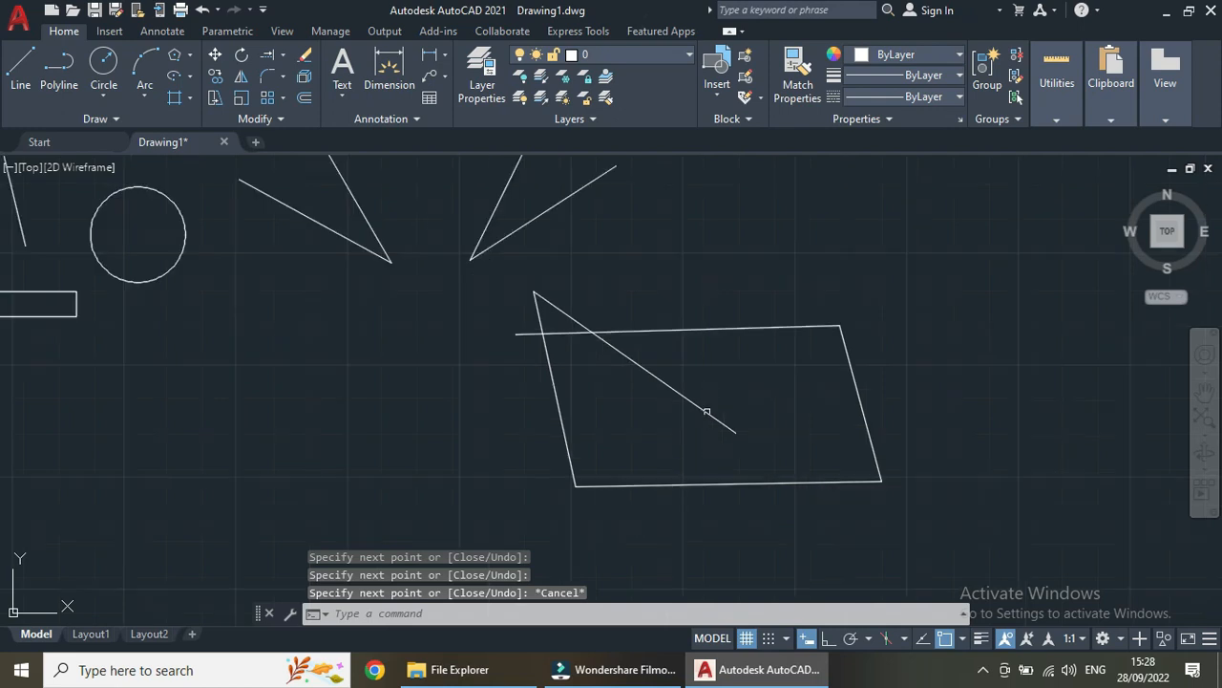
# Try to trim the line ends projecting beyond the outline's upper-left corner and top edge, and undo the trims.
pyautogui.click(284, 59)
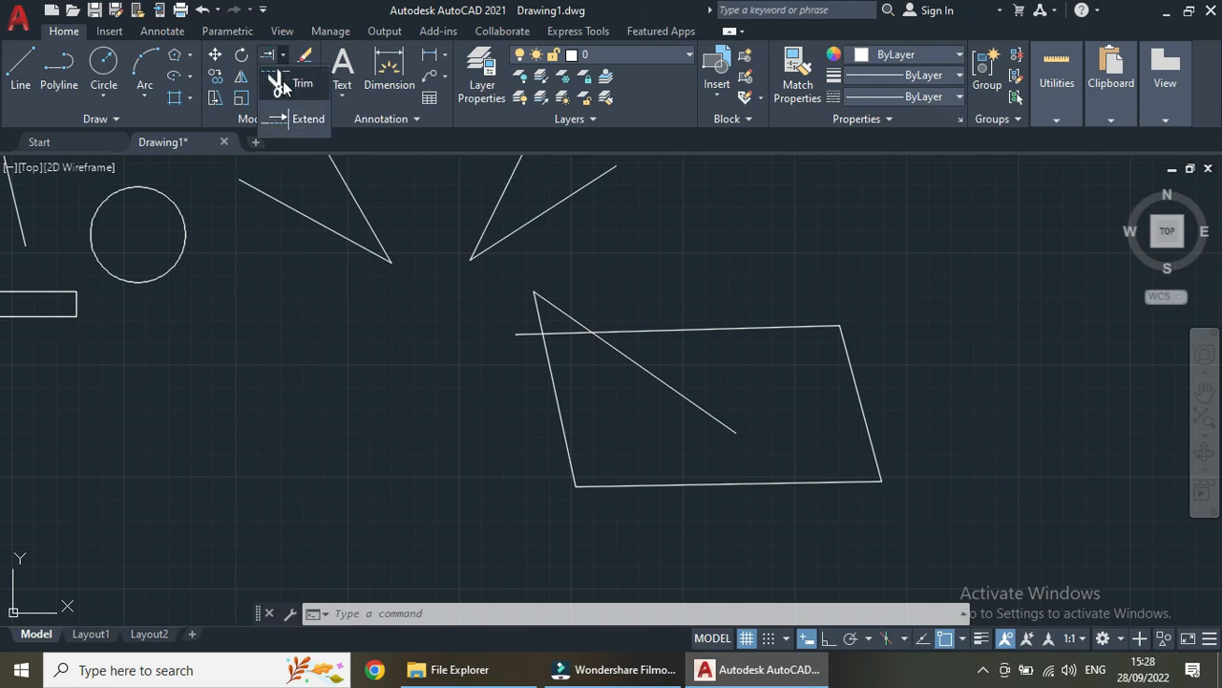
pyautogui.click(282, 82)
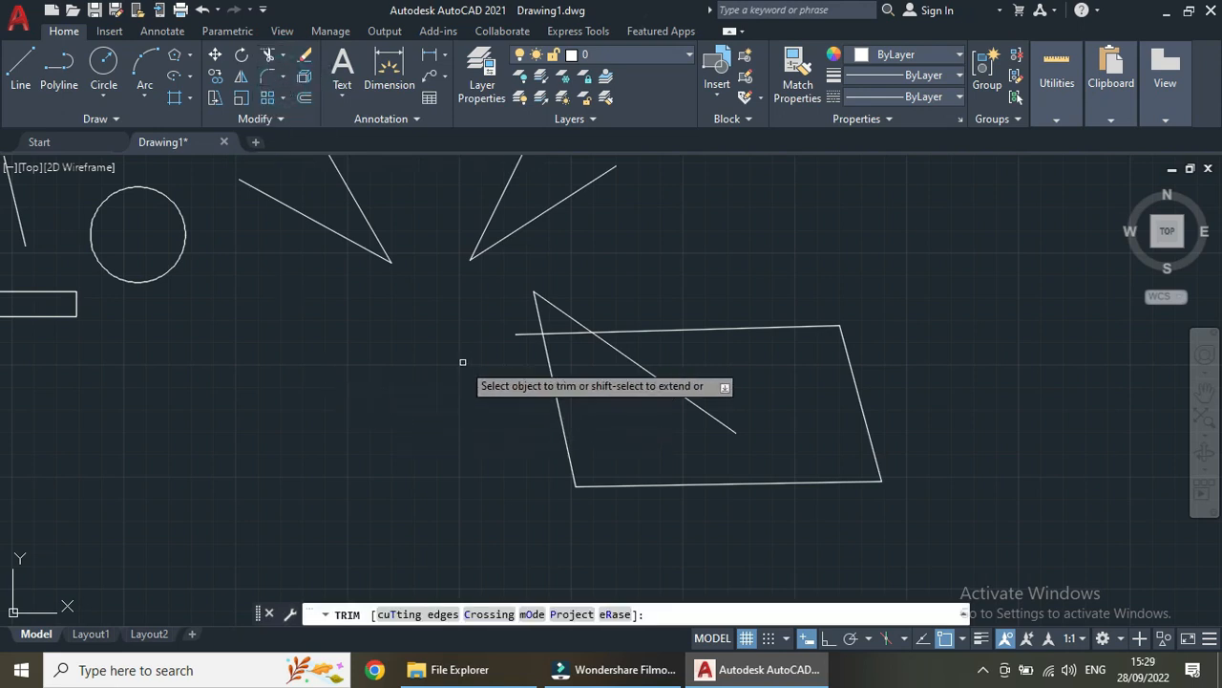
pyautogui.click(515, 335)
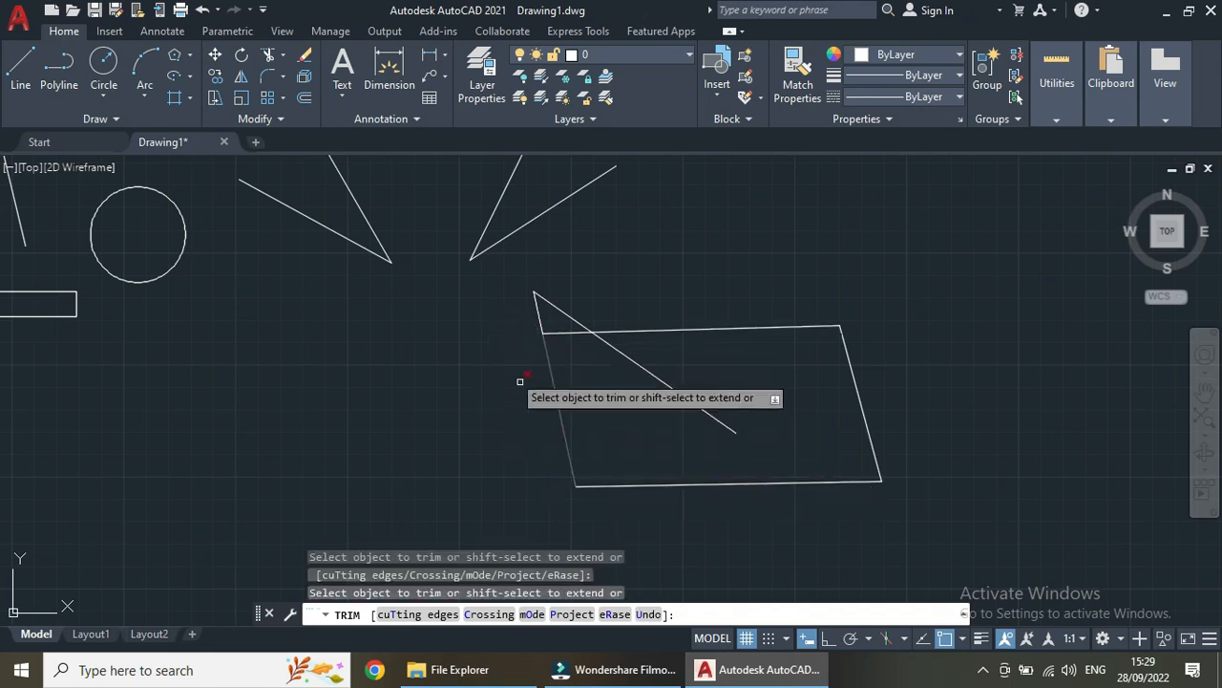
pyautogui.scroll(4, 530, 323)
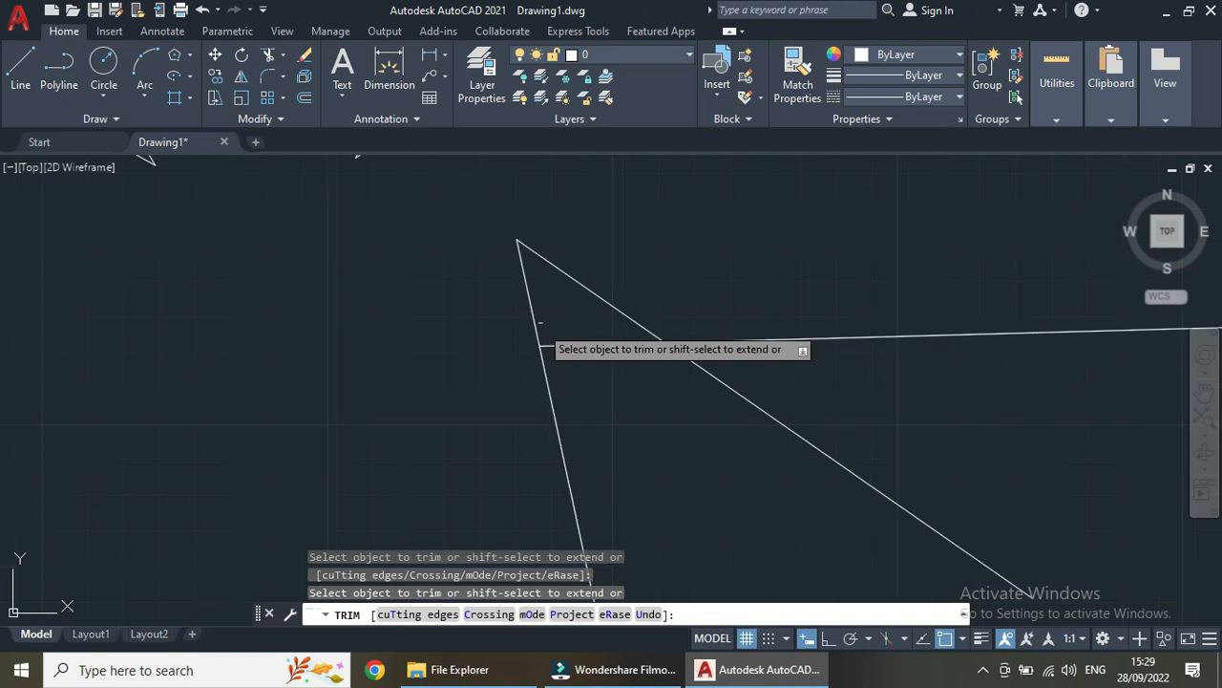
pyautogui.scroll(1, 524, 324)
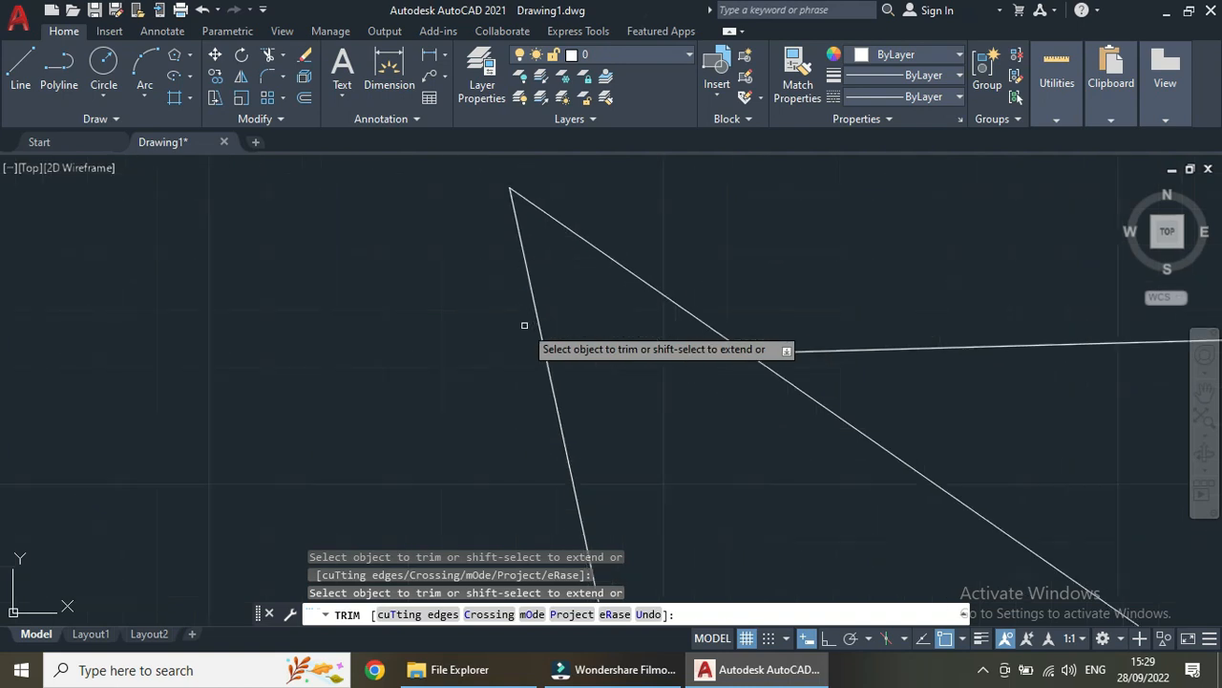
pyautogui.click(674, 301)
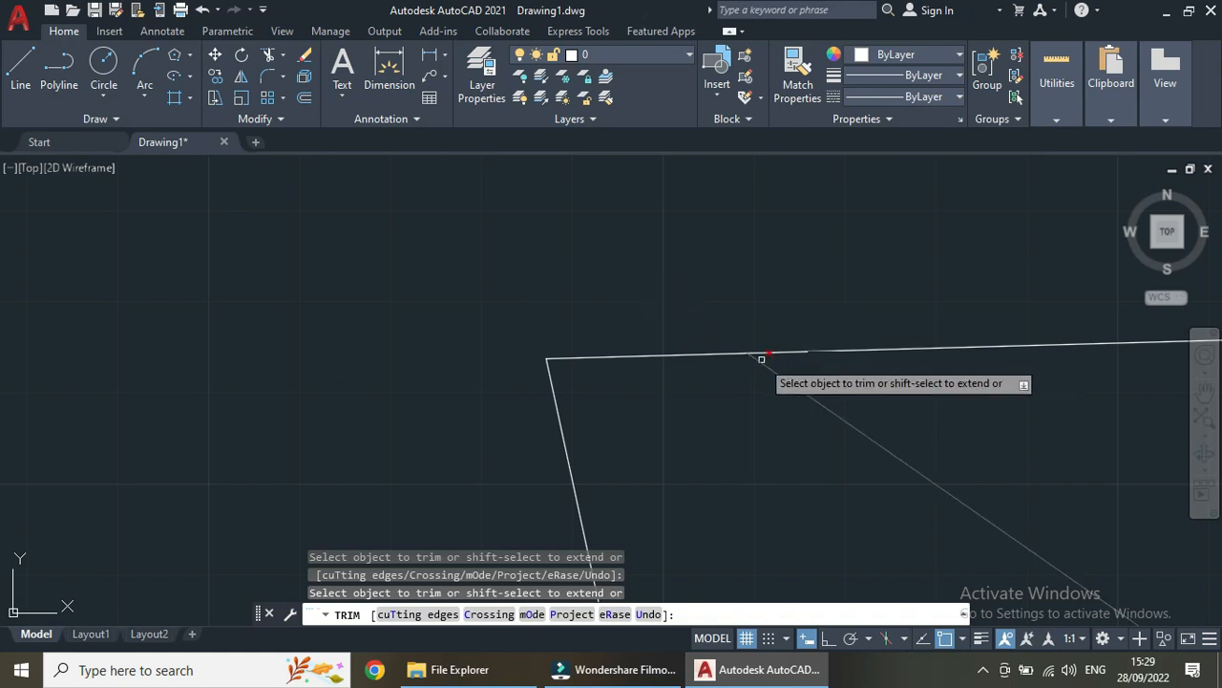
pyautogui.press('Escape')
pyautogui.hotkey('ctrl', 'z')
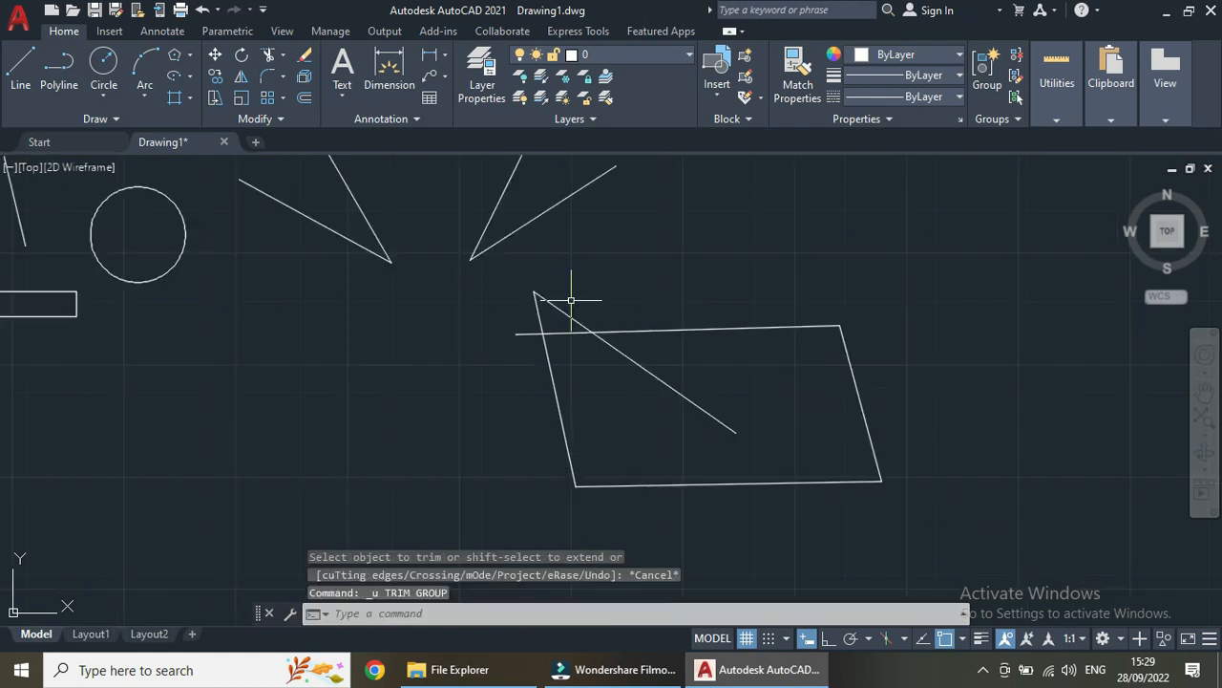
# Trim all line pieces projecting past the outline's upper-left corner and top edge, keeping the diagonal inside the outline.
pyautogui.scroll(2, 523, 333)
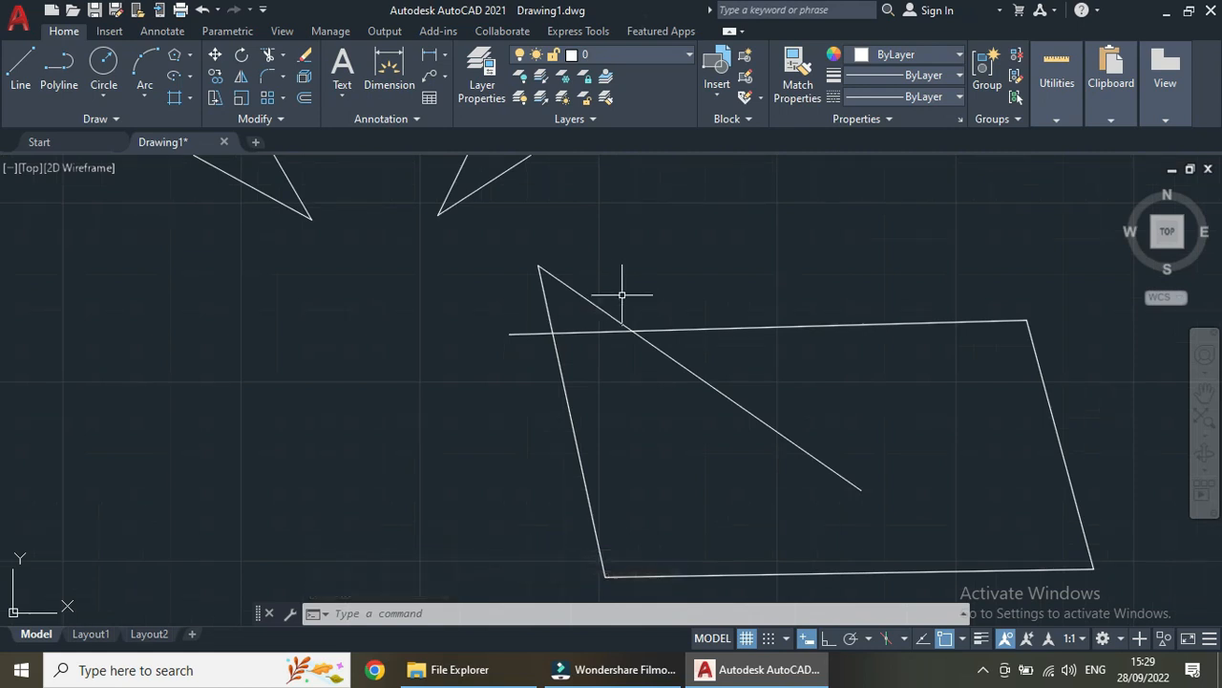
pyautogui.write('TR')
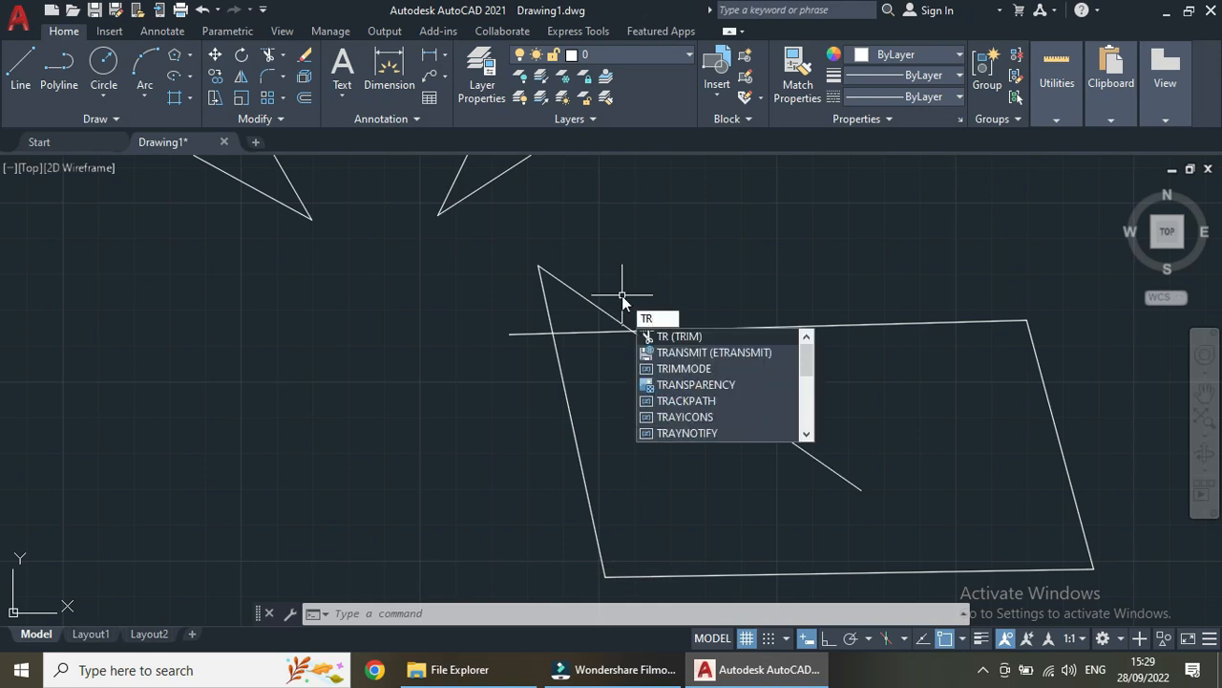
pyautogui.press('Return')
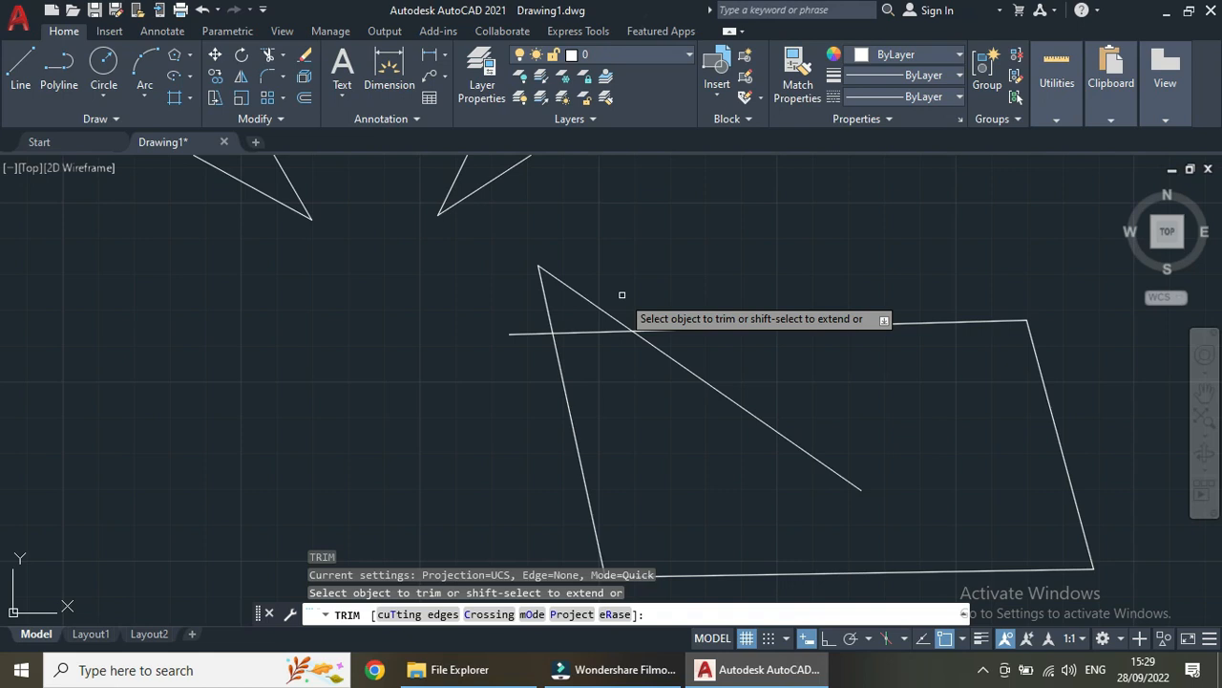
pyautogui.click(621, 295)
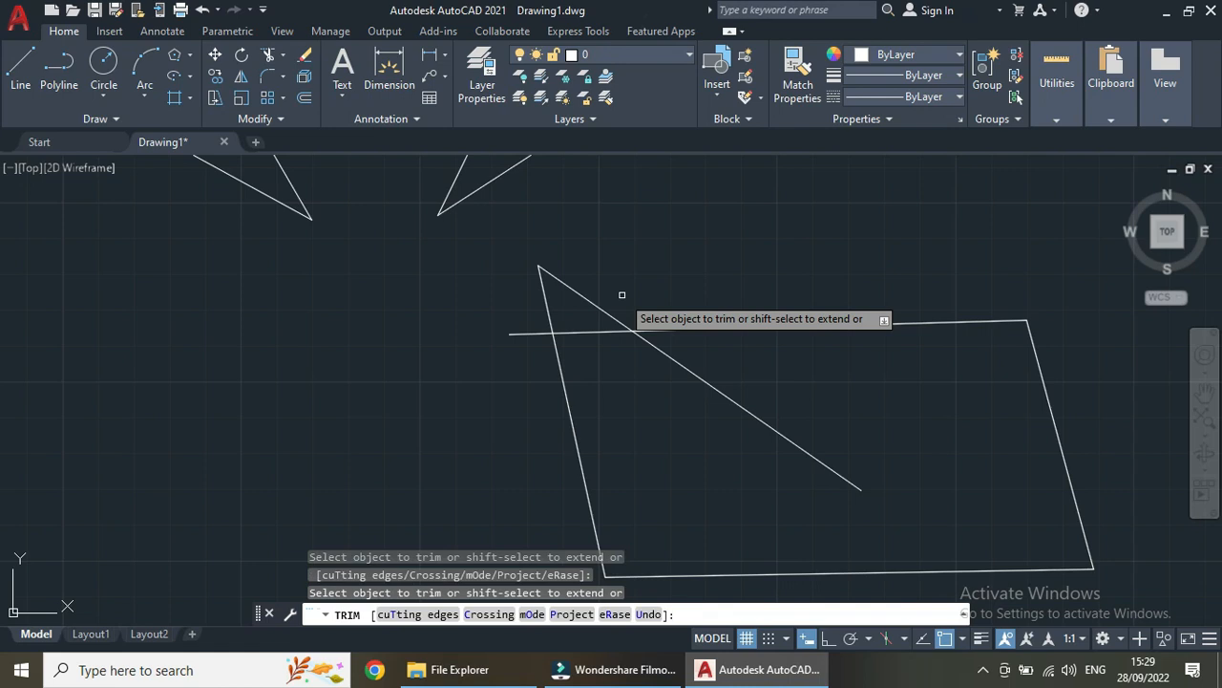
pyautogui.click(545, 295)
pyautogui.click(573, 290)
pyautogui.scroll(2, 584, 404)
pyautogui.scroll(-7, 859, 431)
pyautogui.scroll(4, 800, 431)
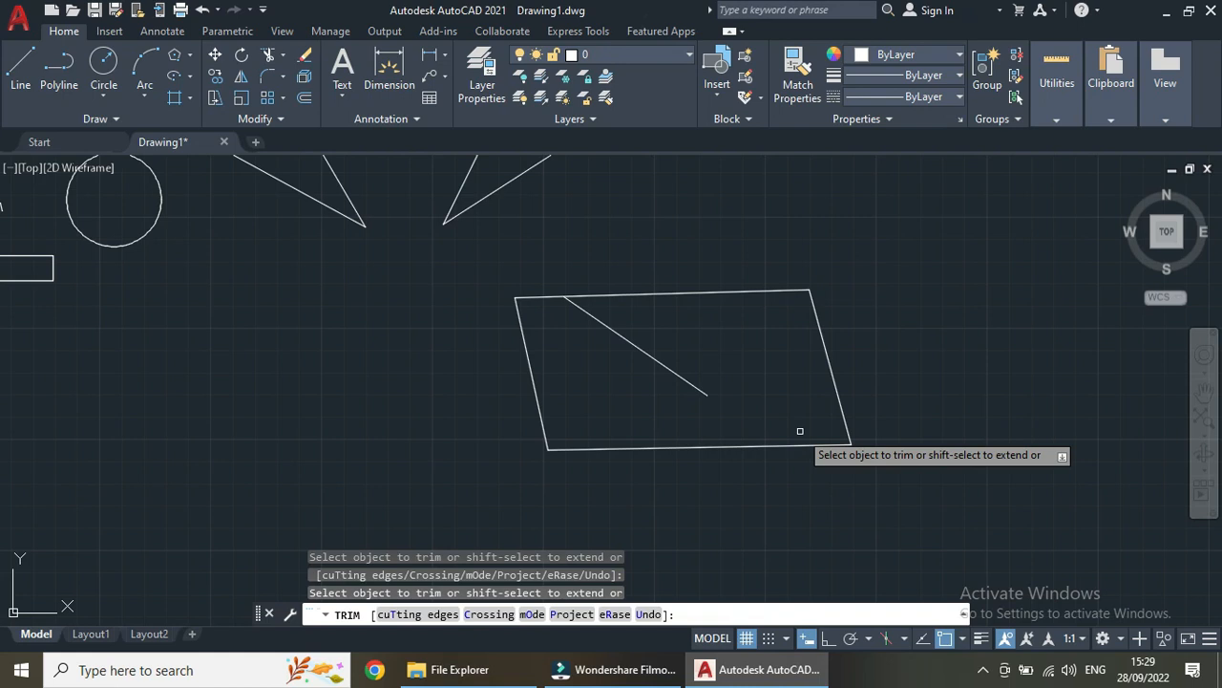
pyautogui.press('Escape')
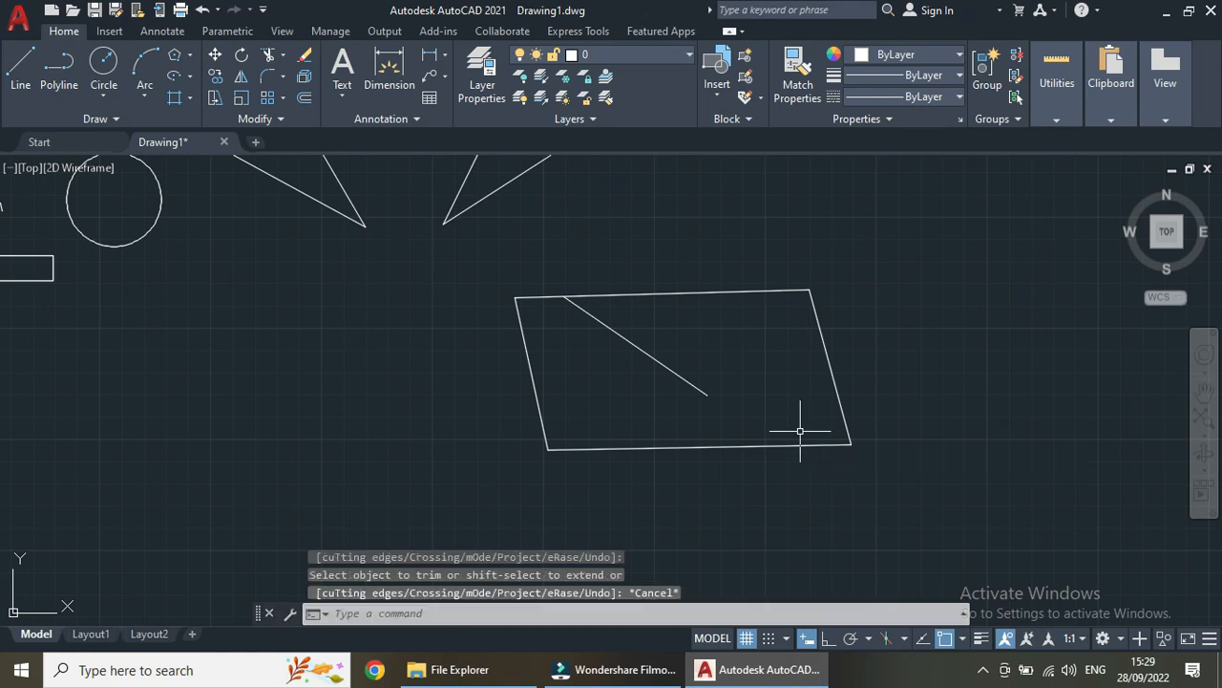
# Extend the diagonal's upper end to the mirrored pair of lines and its lower end to the outline's bottom edge.
pyautogui.click(282, 57)
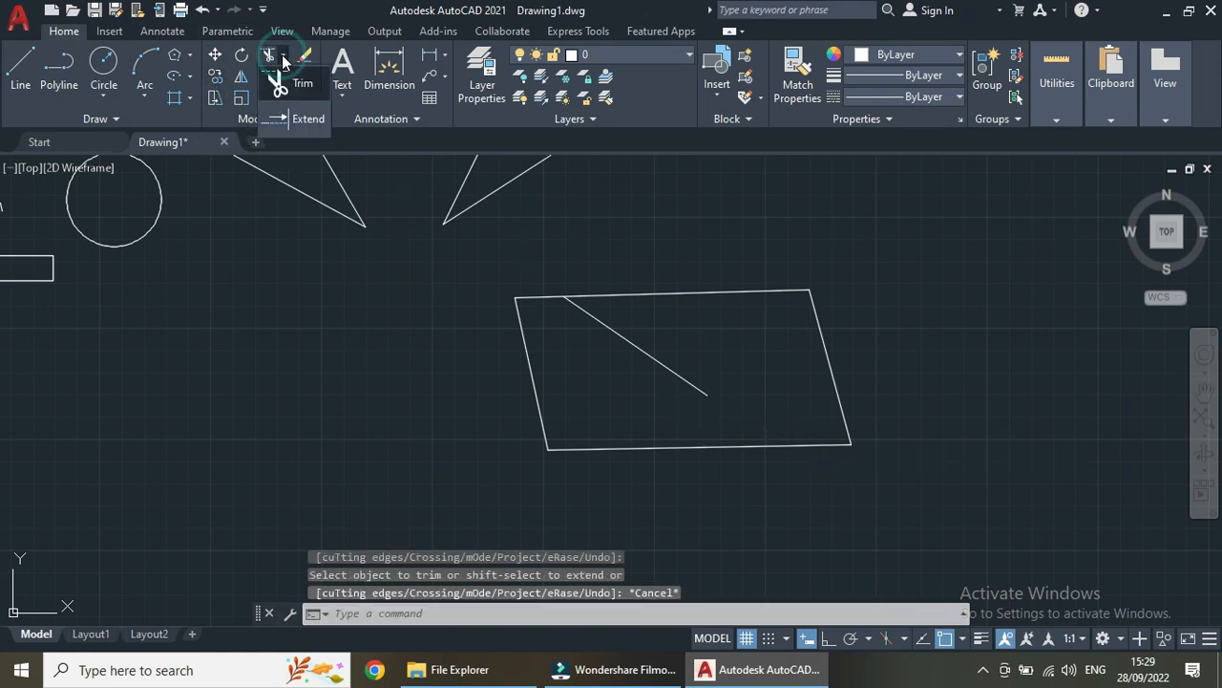
pyautogui.click(287, 115)
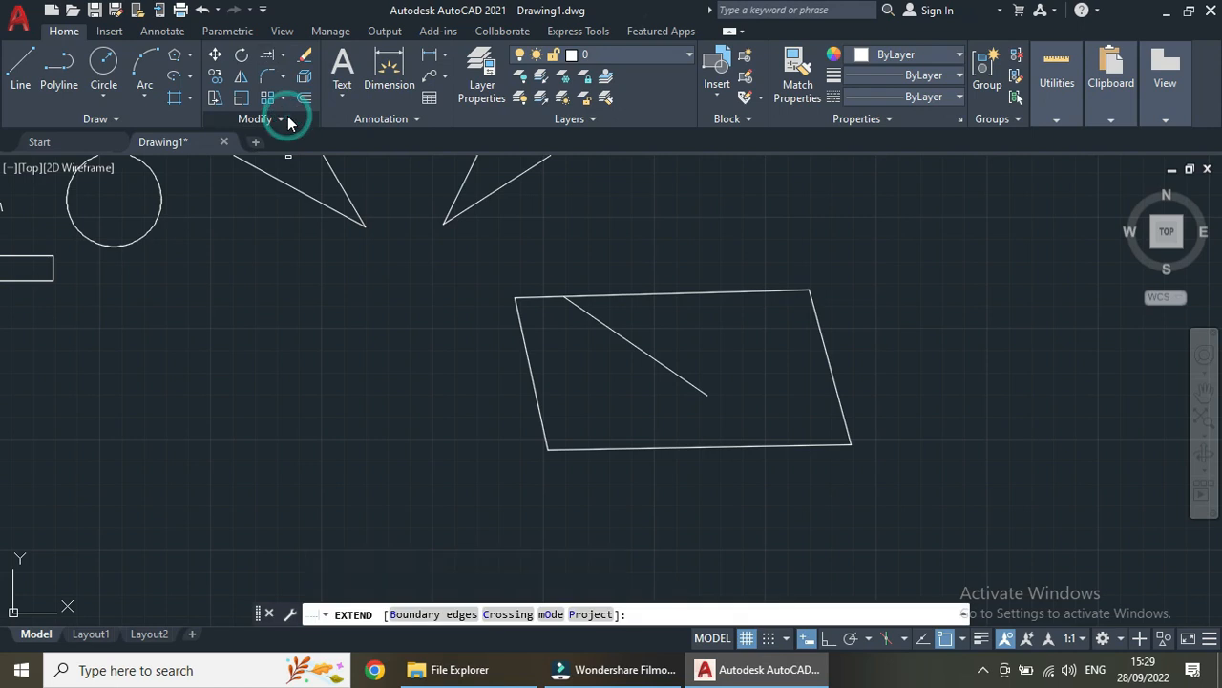
pyautogui.click(594, 319)
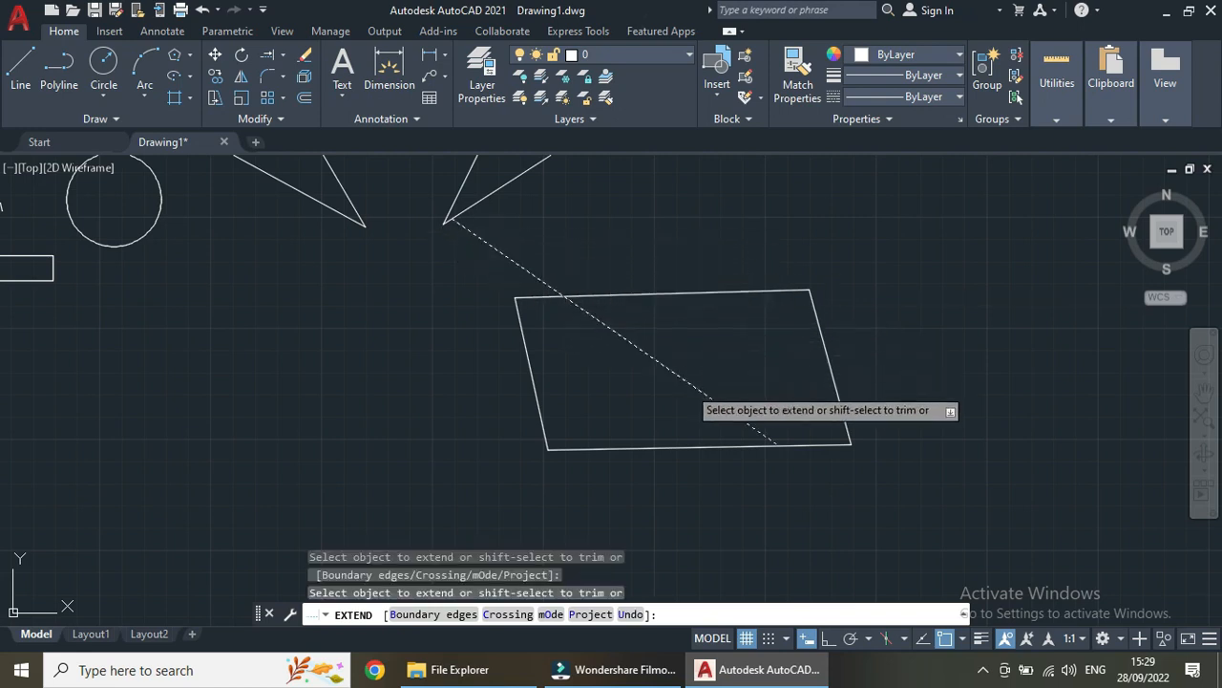
pyautogui.click(706, 394)
pyautogui.scroll(-4, 754, 393)
pyautogui.scroll(6, 761, 401)
pyautogui.scroll(-5, 751, 398)
pyautogui.scroll(2, 367, 296)
pyautogui.scroll(2, 495, 354)
pyautogui.scroll(-2, 580, 399)
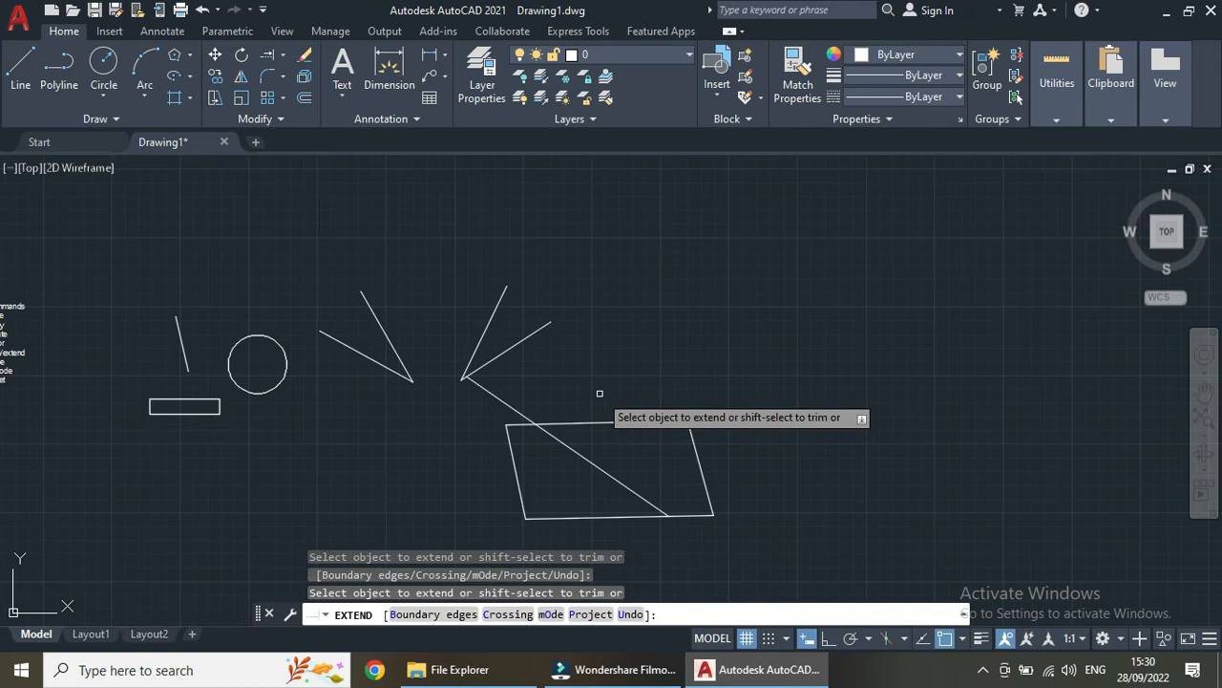
pyautogui.press('Escape')
# Extend the diagonal's upper end further, past the mirrored pair, to the steeper line of the original pair.
pyautogui.write('E')
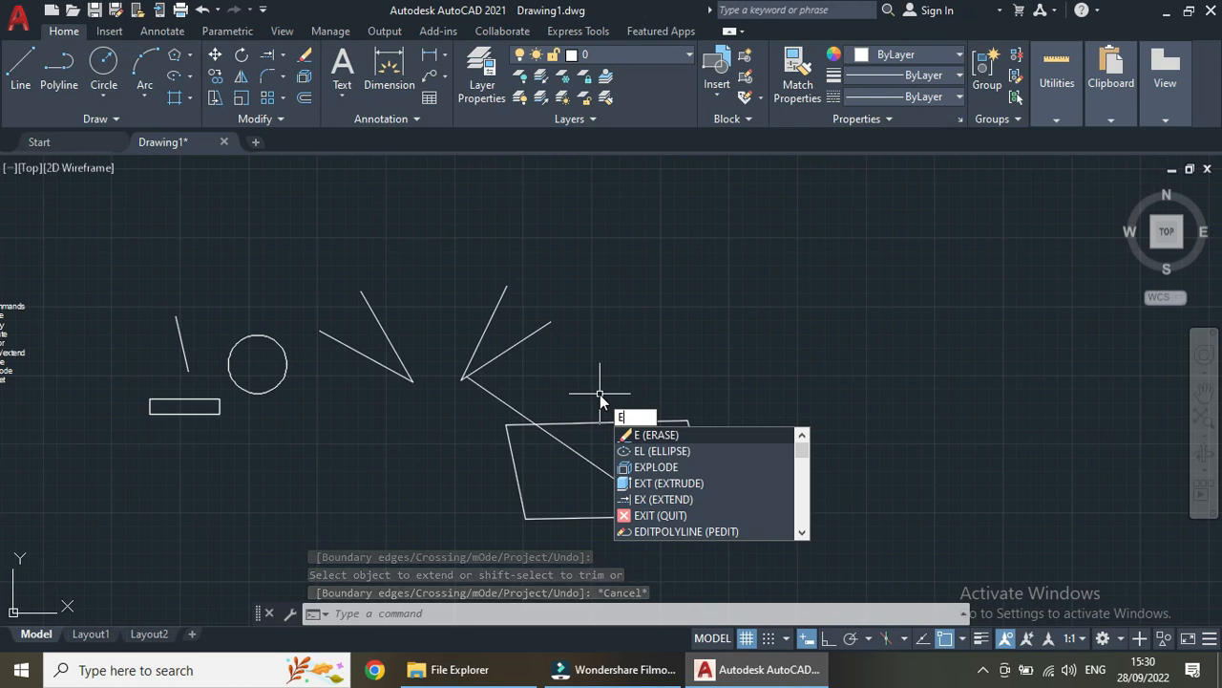
pyautogui.write('X')
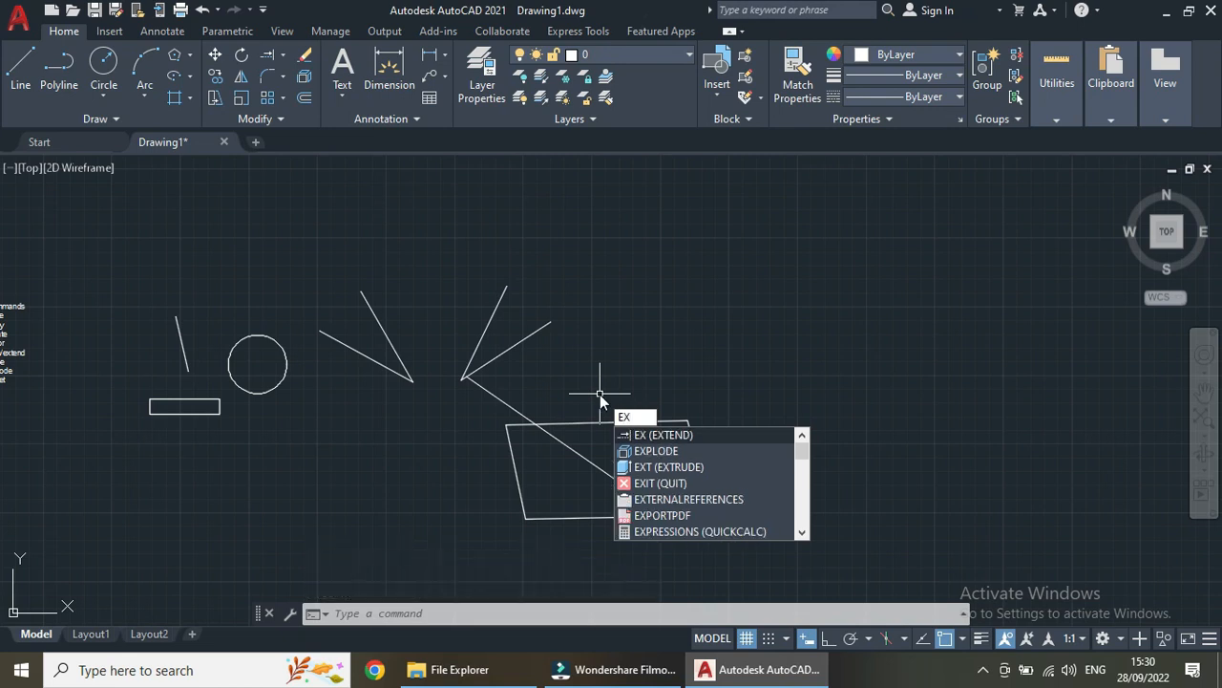
pyautogui.press('Return')
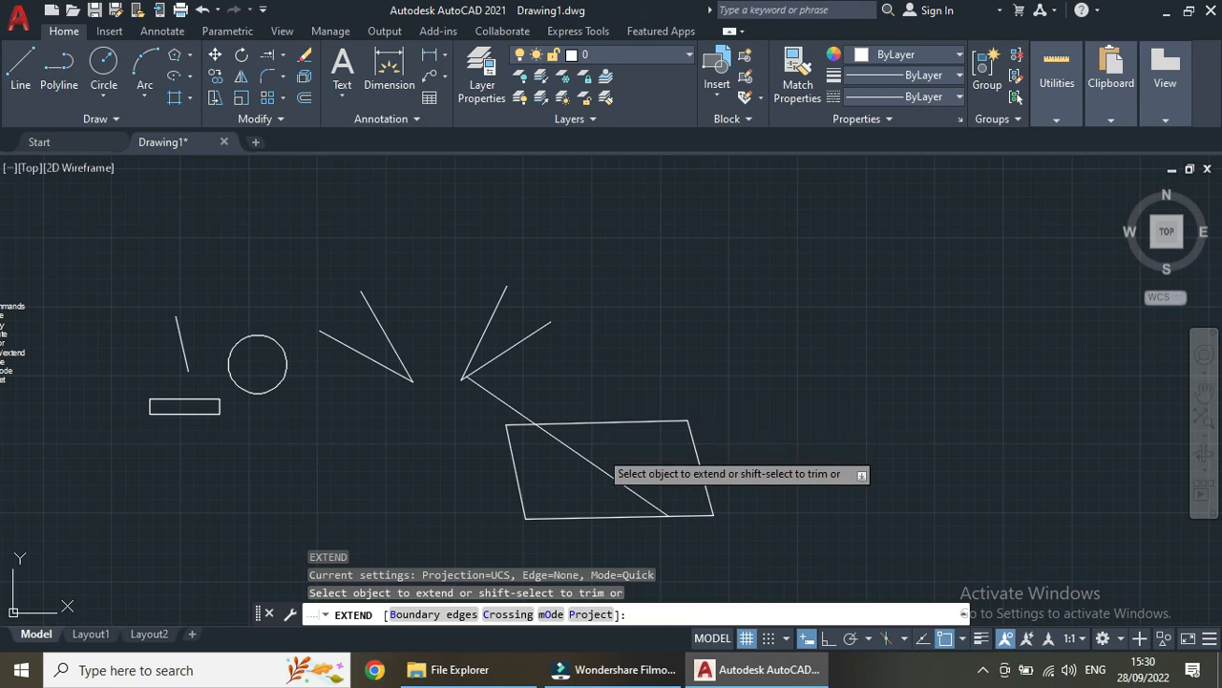
pyautogui.click(600, 457)
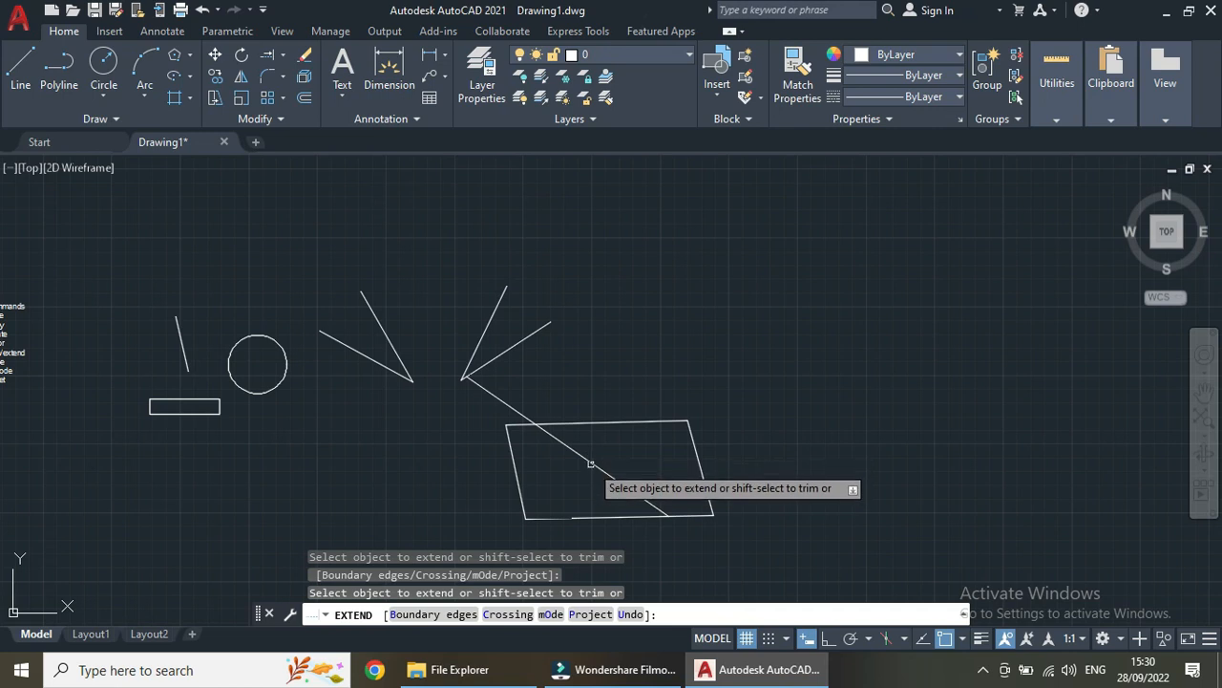
pyautogui.click(589, 466)
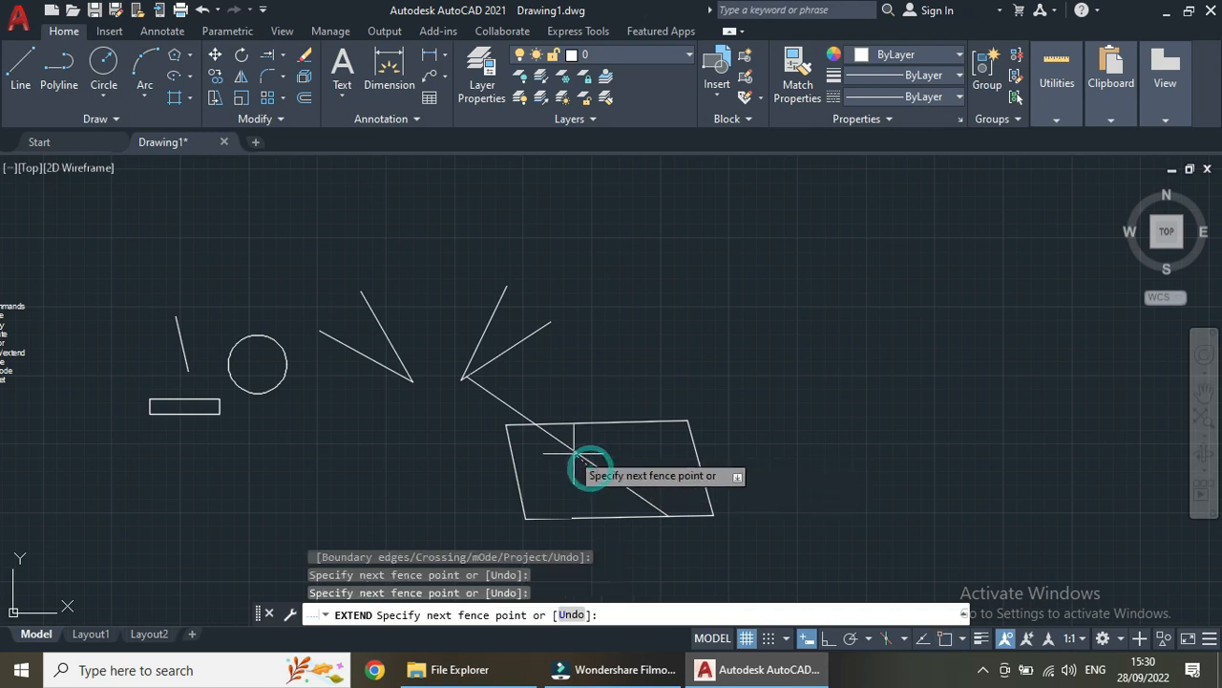
pyautogui.click(487, 390)
pyautogui.click(487, 391)
pyautogui.click(487, 390)
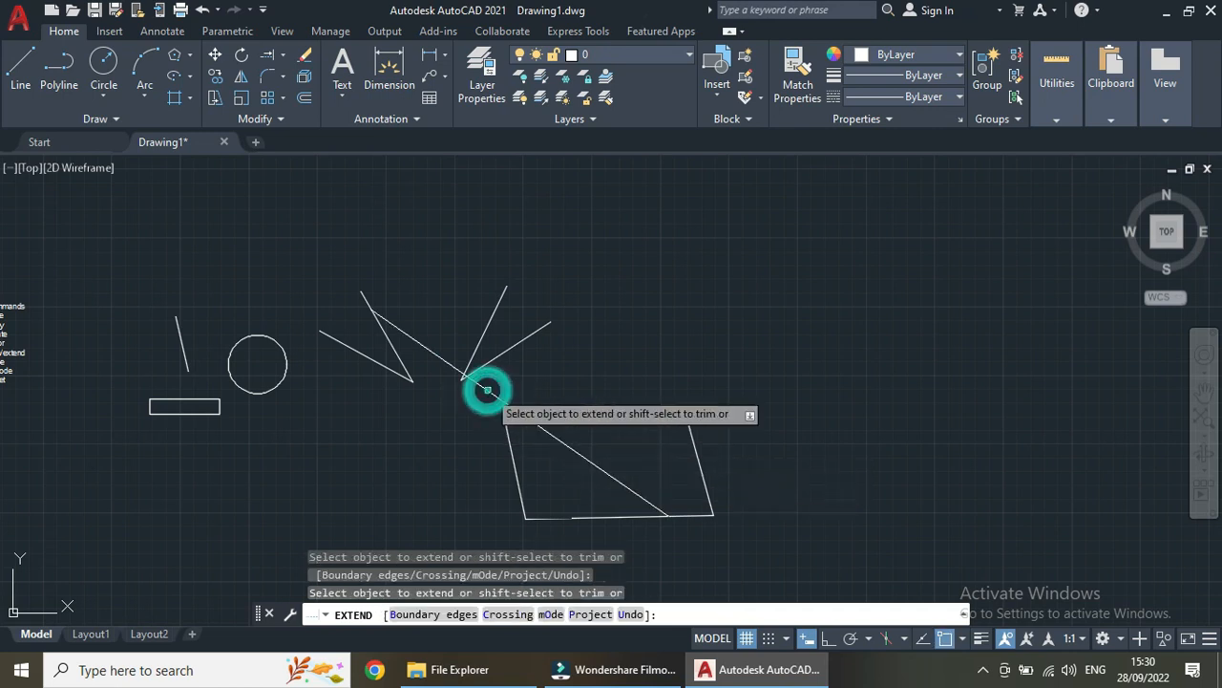
pyautogui.click(405, 334)
# Examine where the extended diagonal meets the original pair of lines, both up close and within the whole drawing.
pyautogui.scroll(2, 388, 329)
pyautogui.scroll(3, 388, 328)
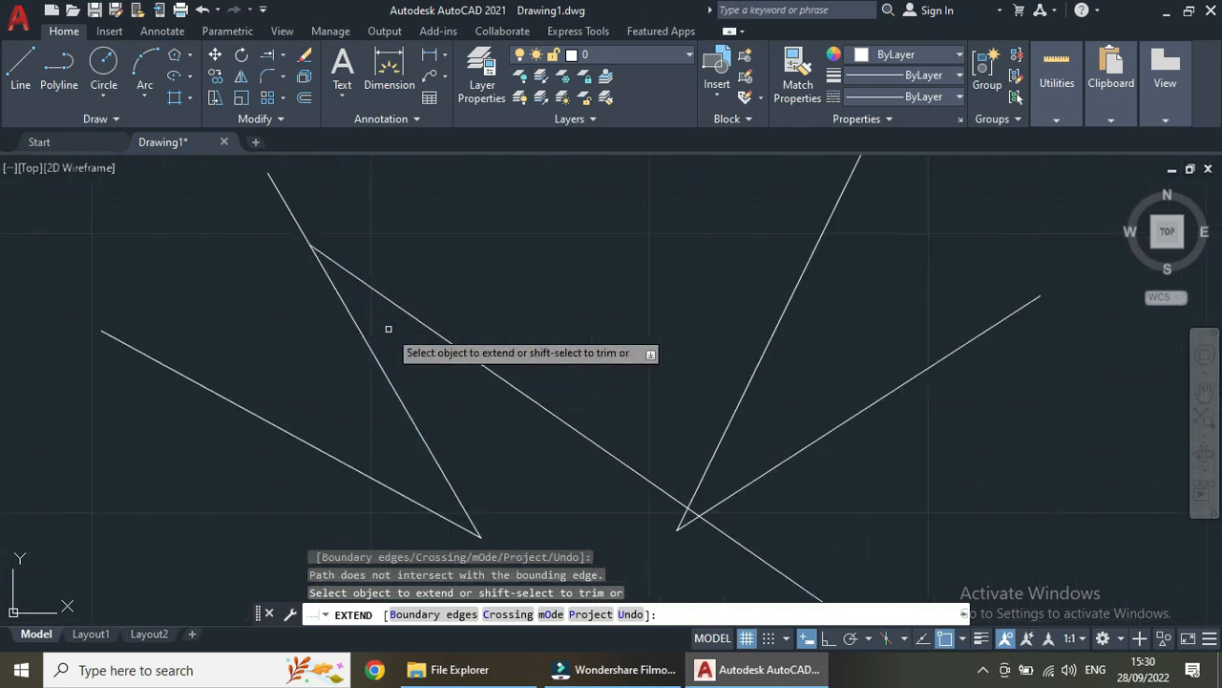
pyautogui.scroll(-2, 506, 348)
pyautogui.scroll(-3, 506, 348)
pyautogui.scroll(2, 477, 342)
pyautogui.scroll(-5, 511, 358)
pyautogui.scroll(-4, 521, 360)
pyautogui.scroll(6, 564, 358)
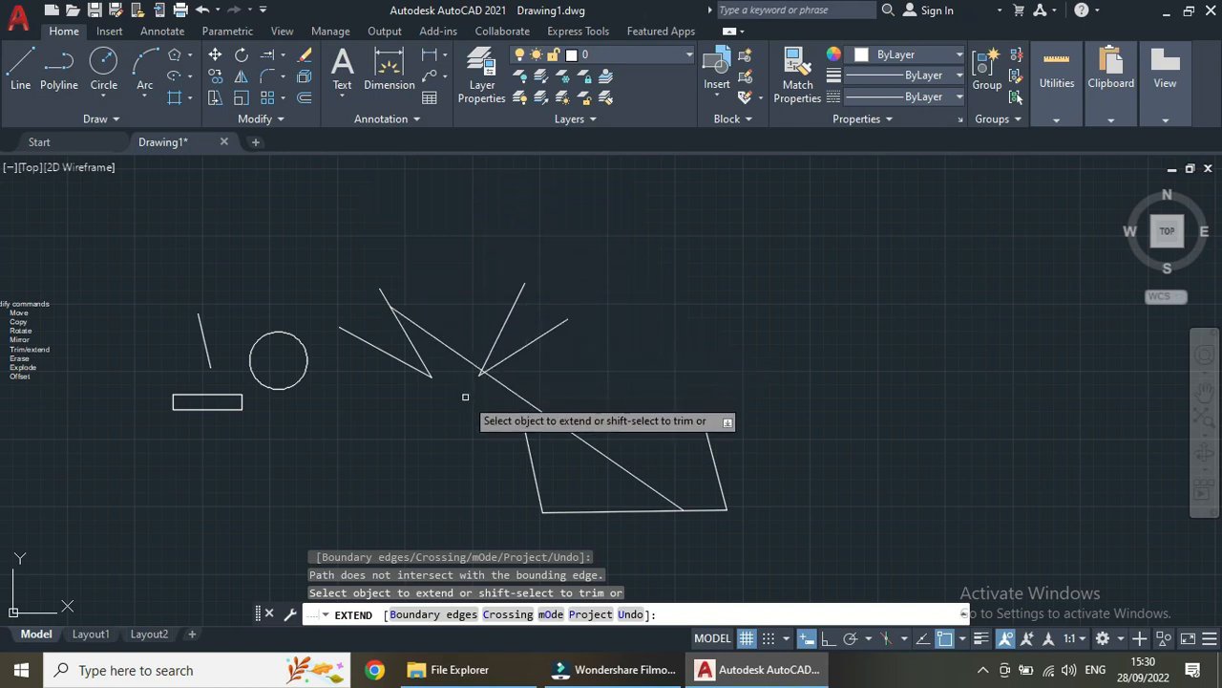
pyautogui.scroll(2, 465, 396)
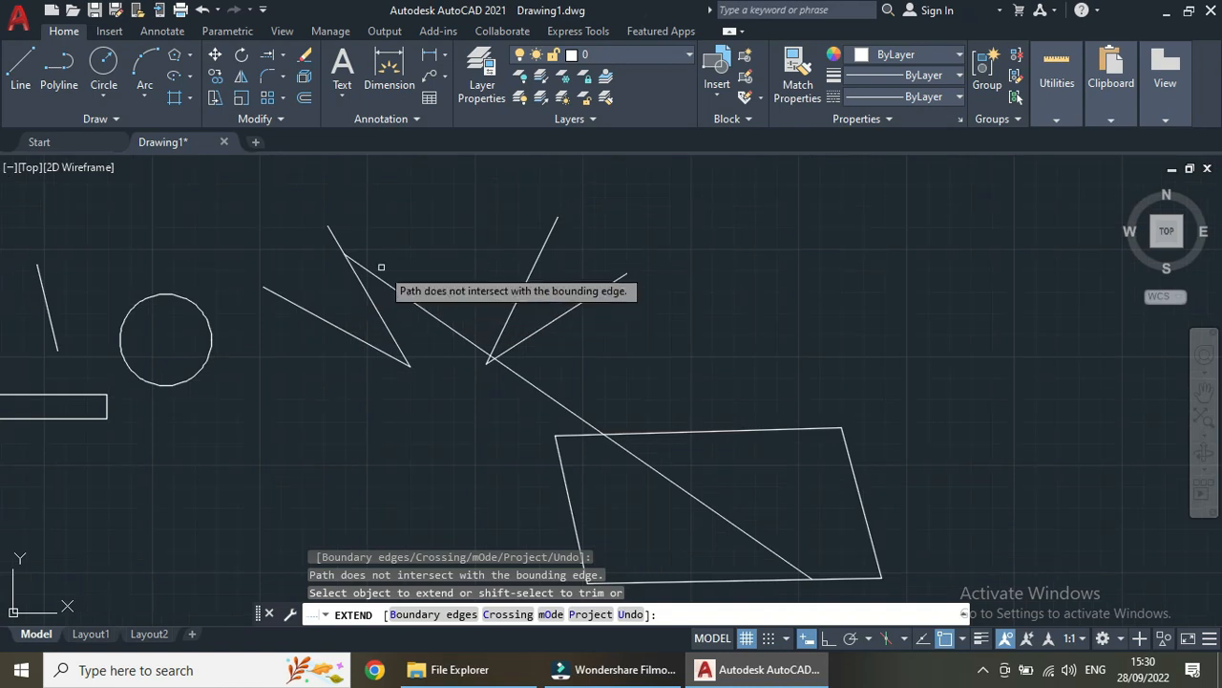
pyautogui.scroll(2, 391, 270)
pyautogui.scroll(-4, 390, 270)
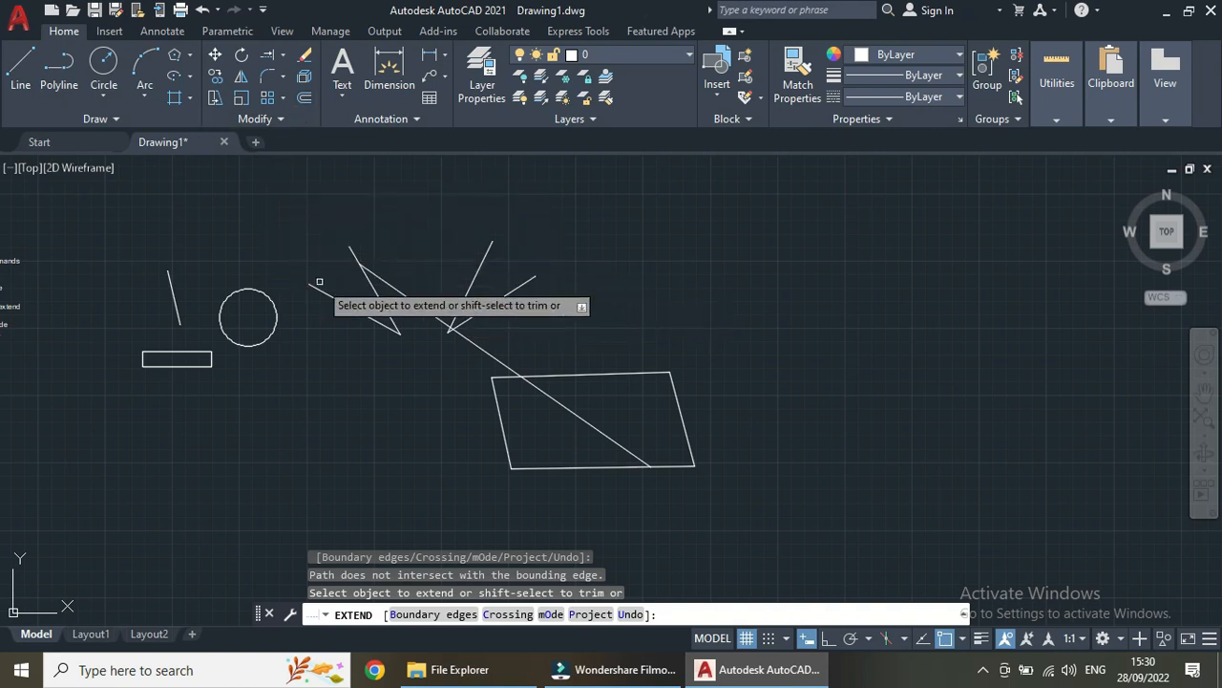
# Erase the shallower line of the mirrored pair above the four-sided outline.
pyautogui.press('Escape')
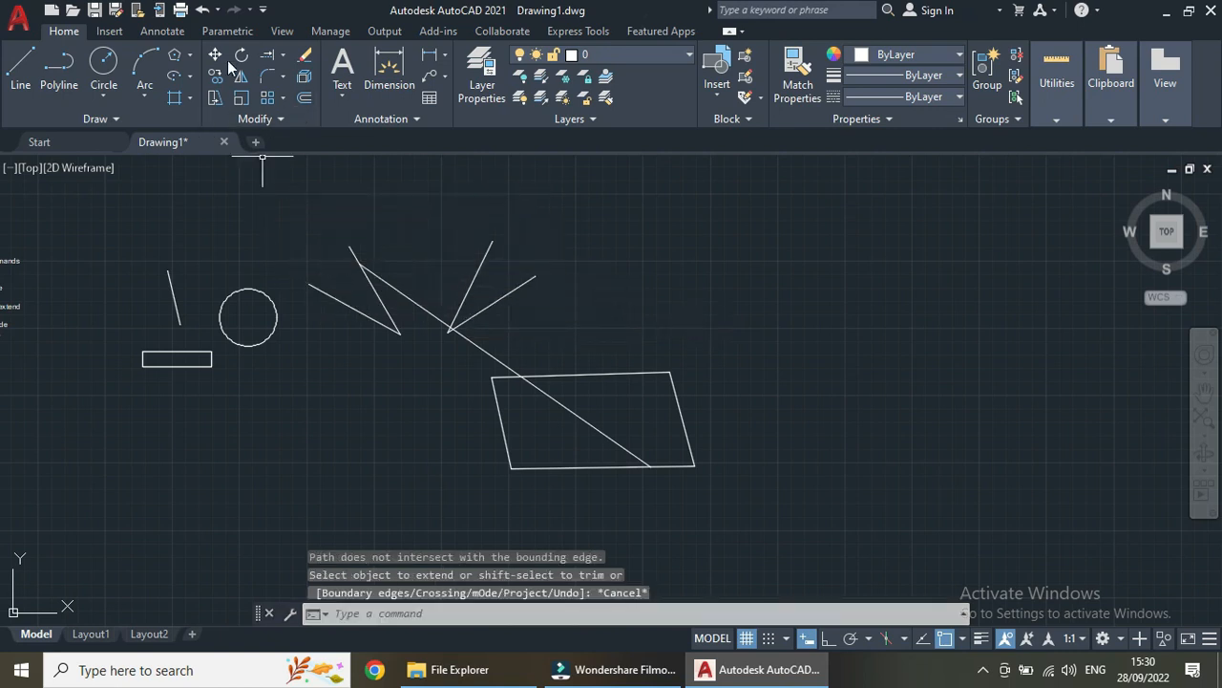
pyautogui.click(304, 59)
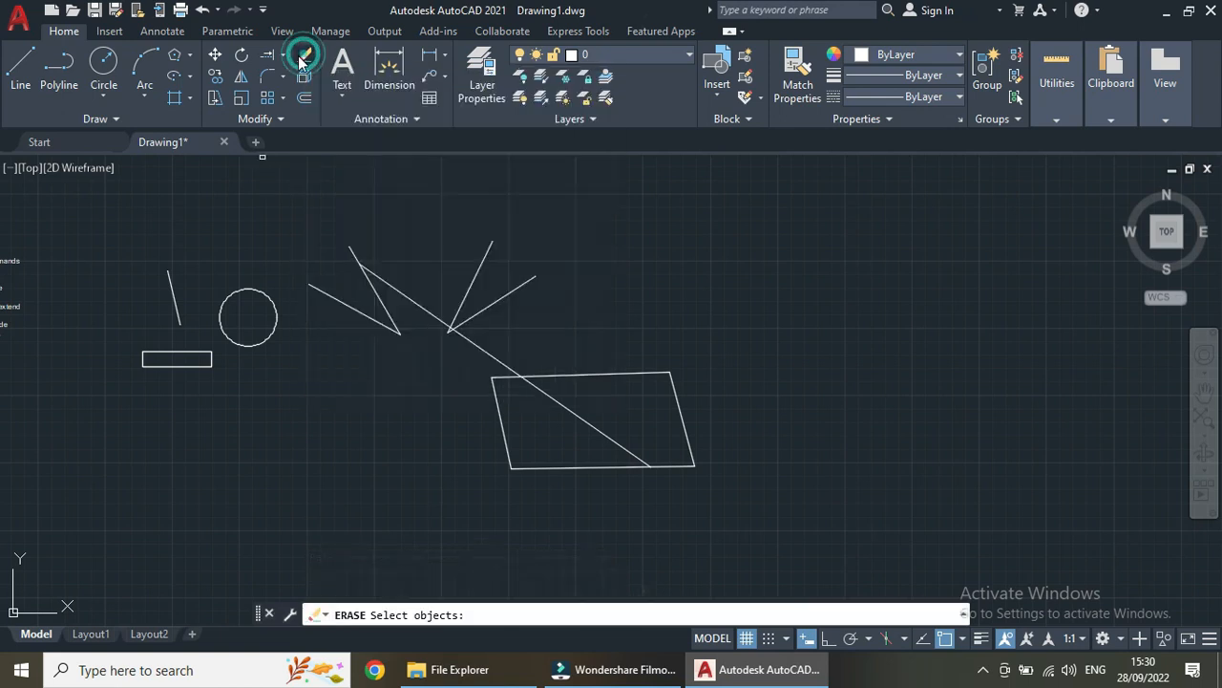
pyautogui.click(522, 283)
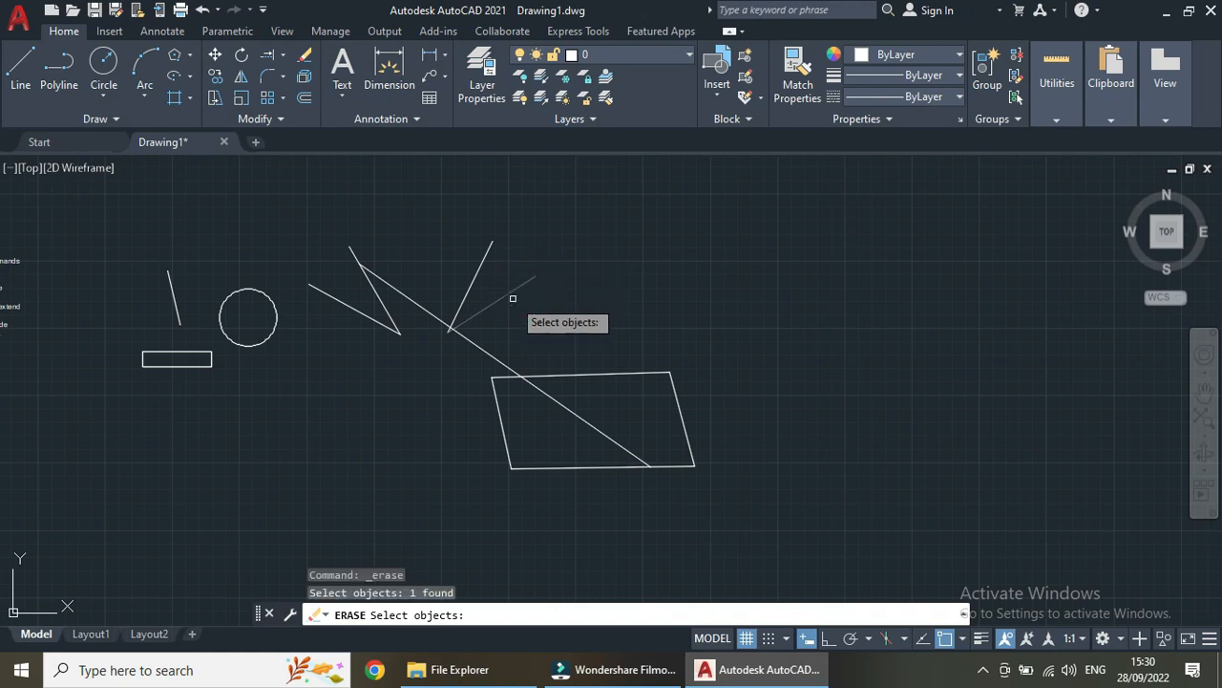
pyautogui.click(513, 293)
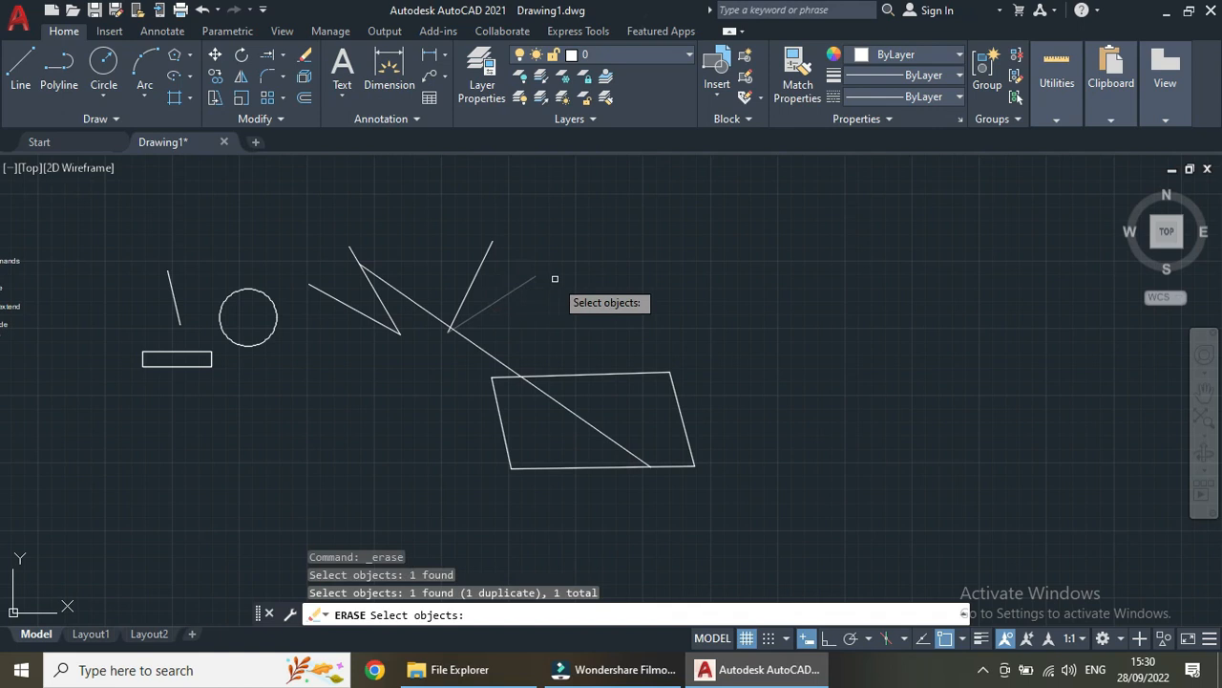
pyautogui.press('Return')
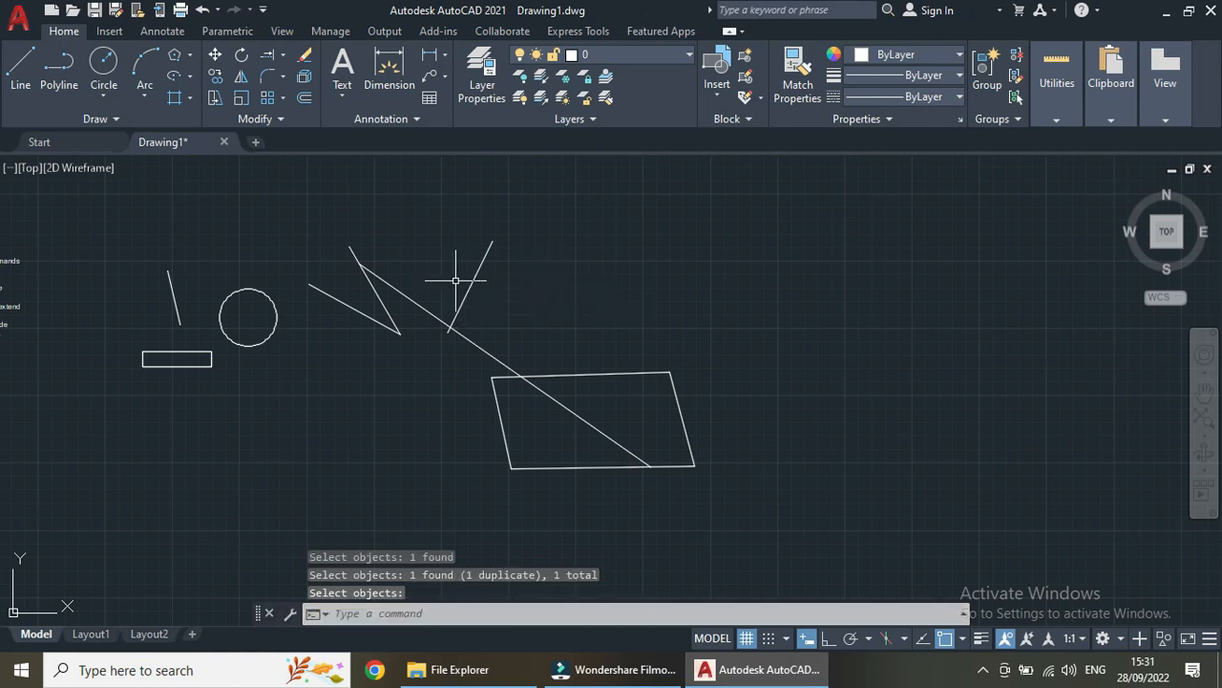
# Erase the remaining steep line of the mirrored pair together with both lines of the original pair.
pyautogui.press('Return')
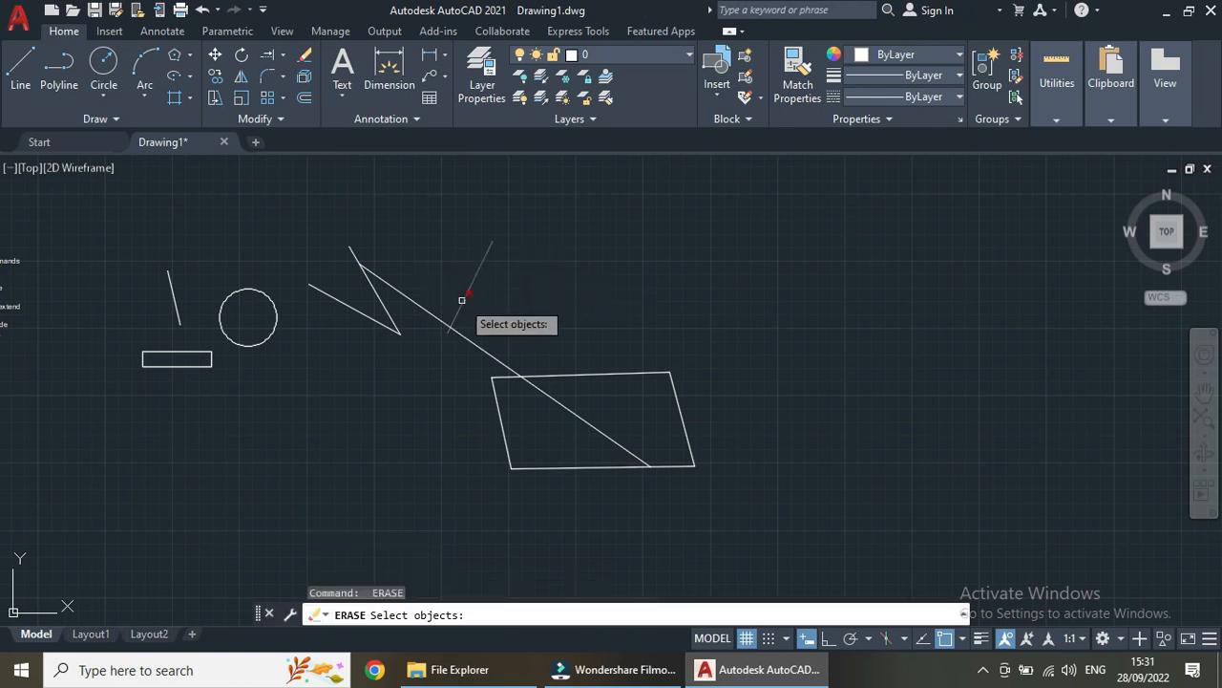
pyautogui.click(463, 300)
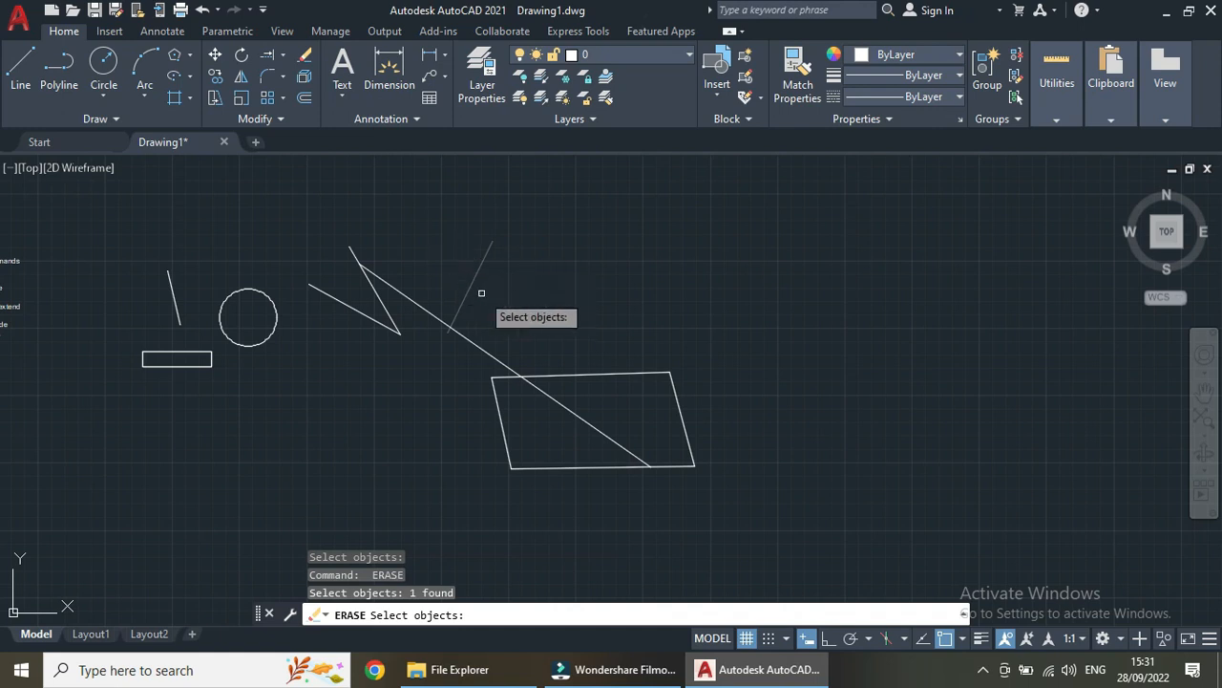
pyautogui.click(388, 308)
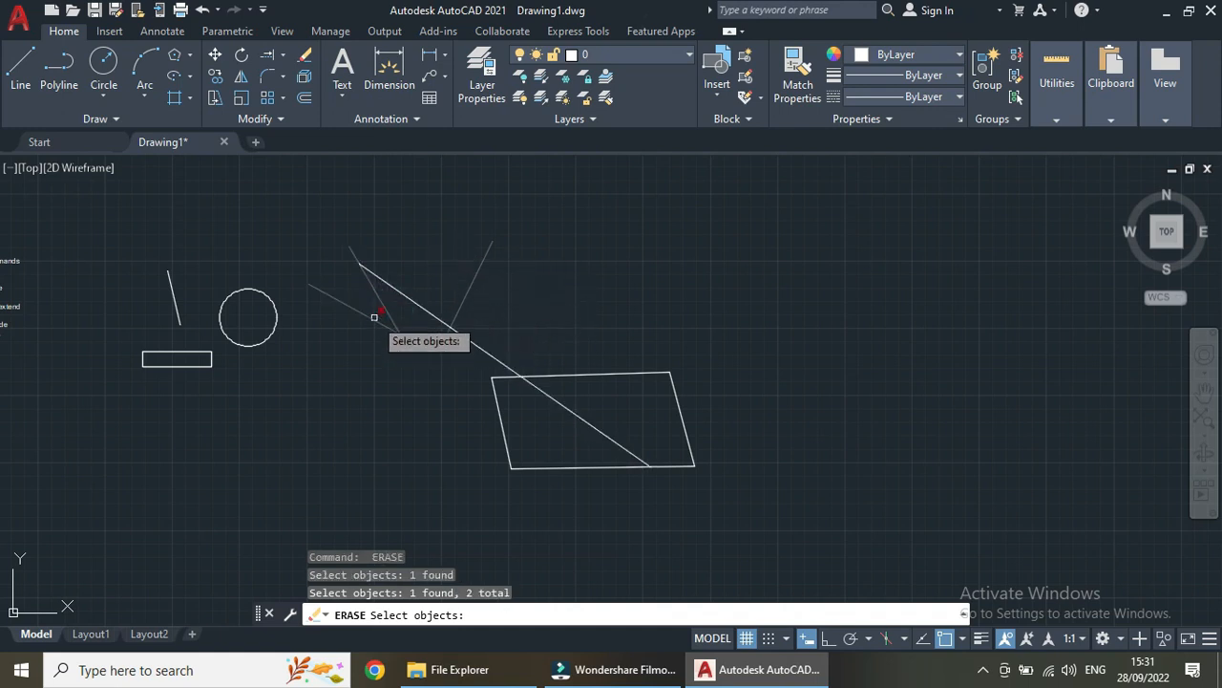
pyautogui.click(373, 316)
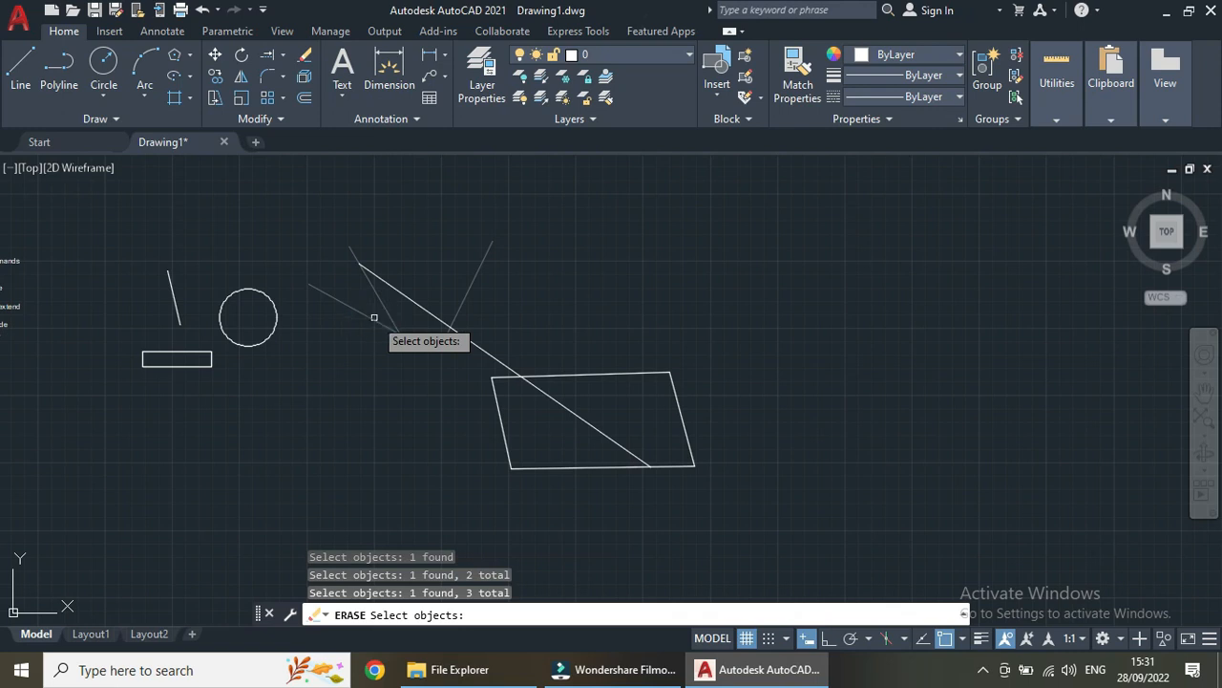
pyautogui.press('Return')
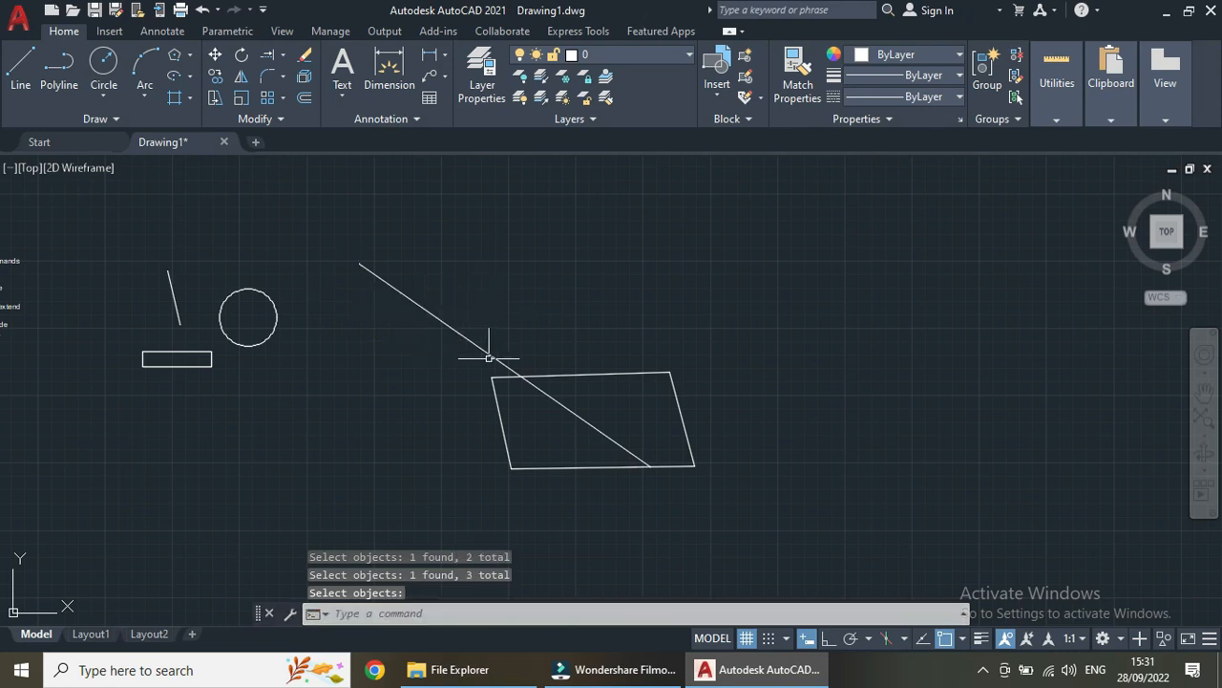
# Delete the long diagonal line crossing the four-sided outline by selecting it without starting the Erase command.
pyautogui.scroll(2, 440, 287)
pyautogui.scroll(-4, 592, 387)
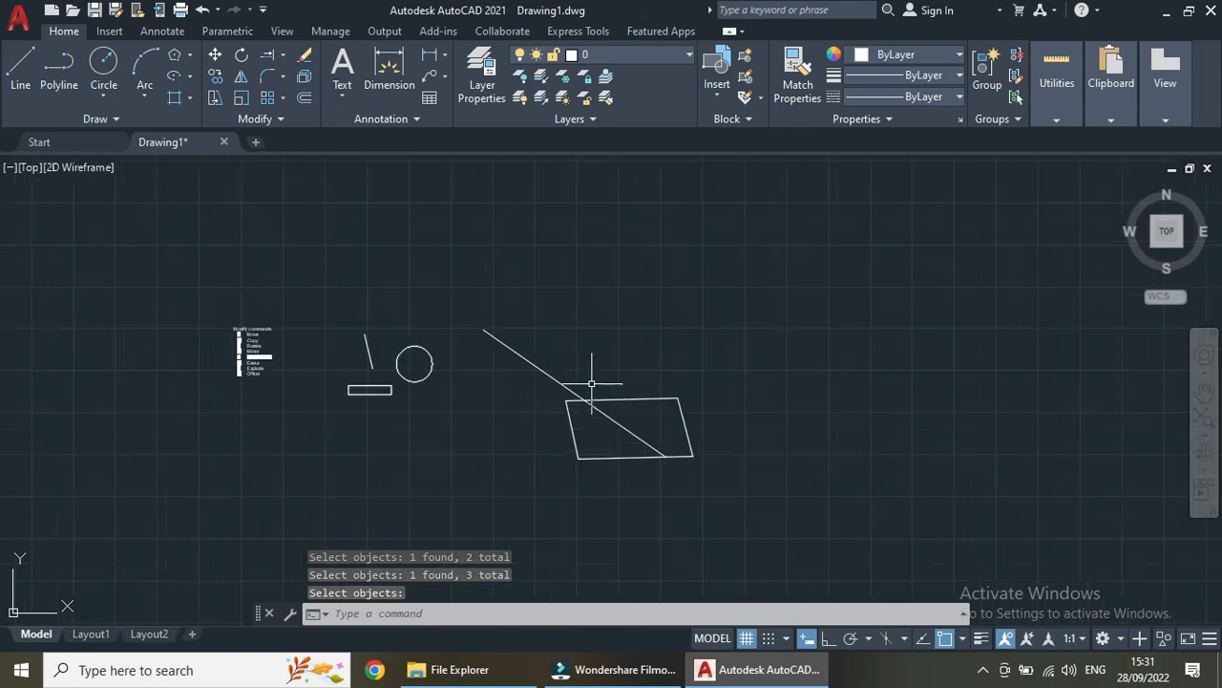
pyautogui.scroll(2, 427, 348)
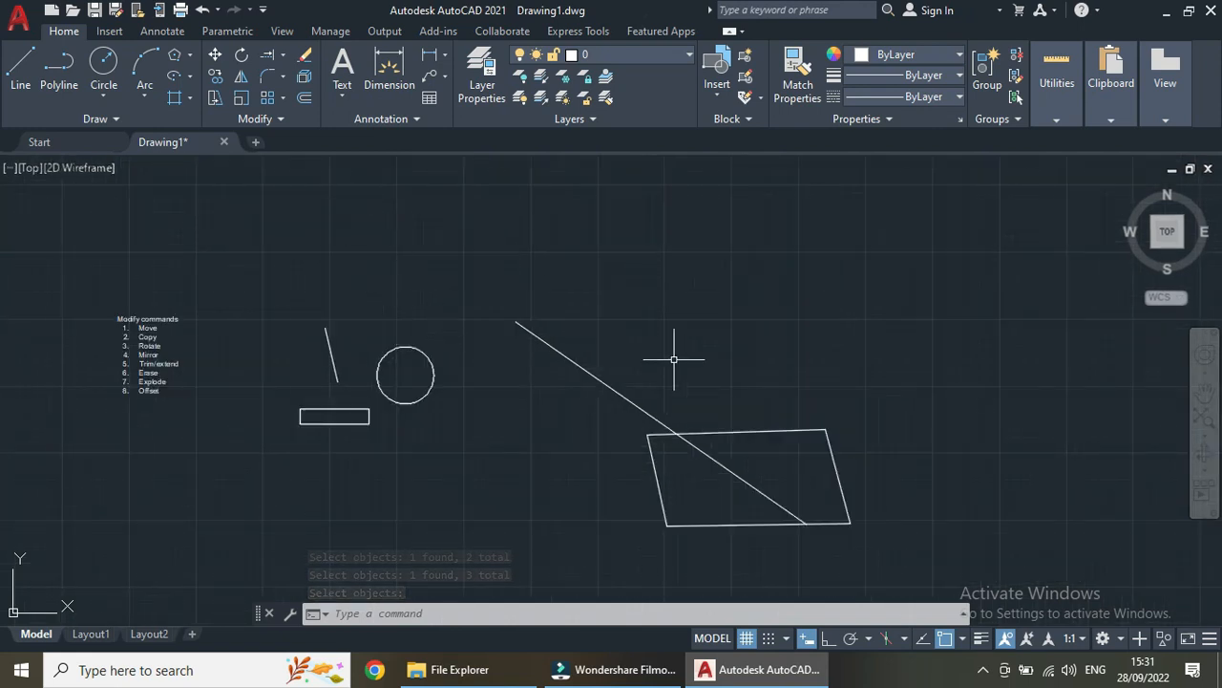
pyautogui.click(649, 412)
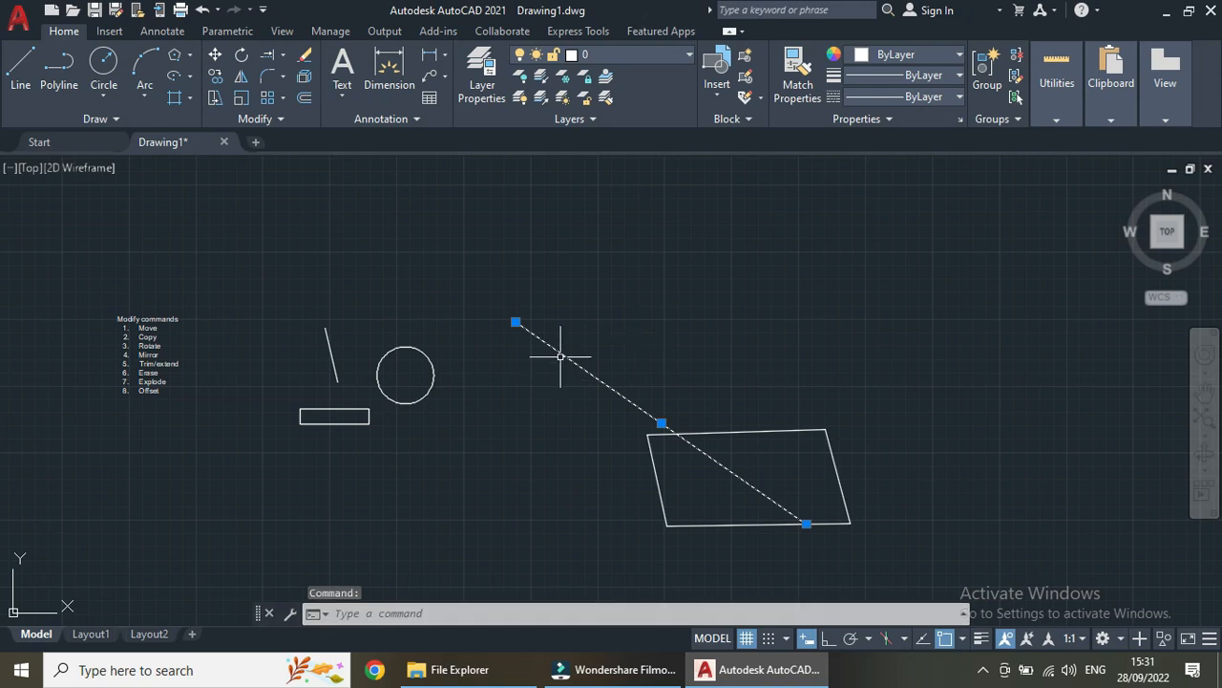
pyautogui.press('Delete')
# Explode the small rectangle below the circle into separate lines.
pyautogui.scroll(2, 328, 415)
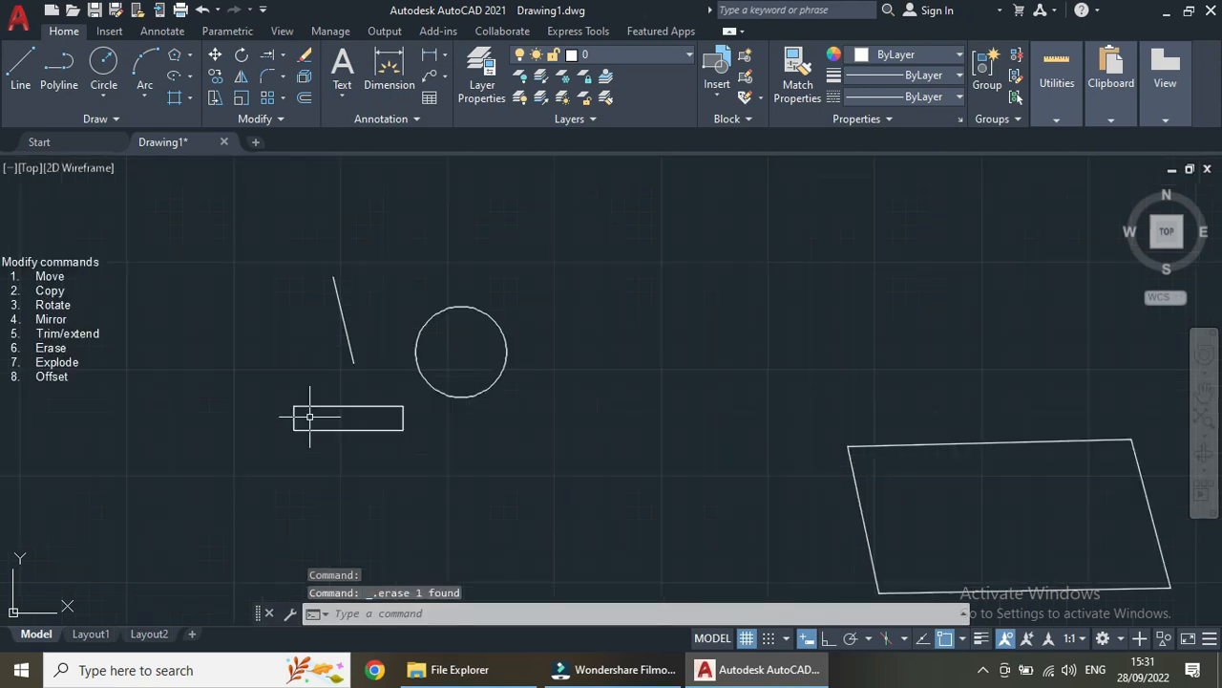
pyautogui.scroll(3, 331, 416)
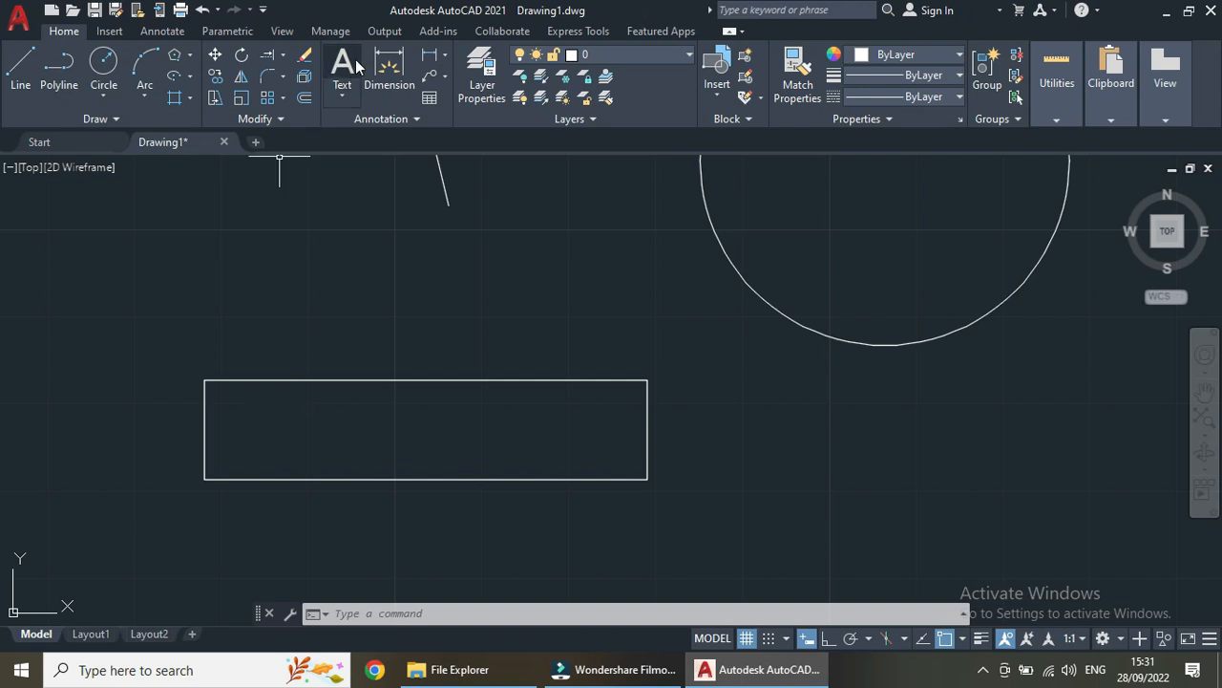
pyautogui.click(304, 81)
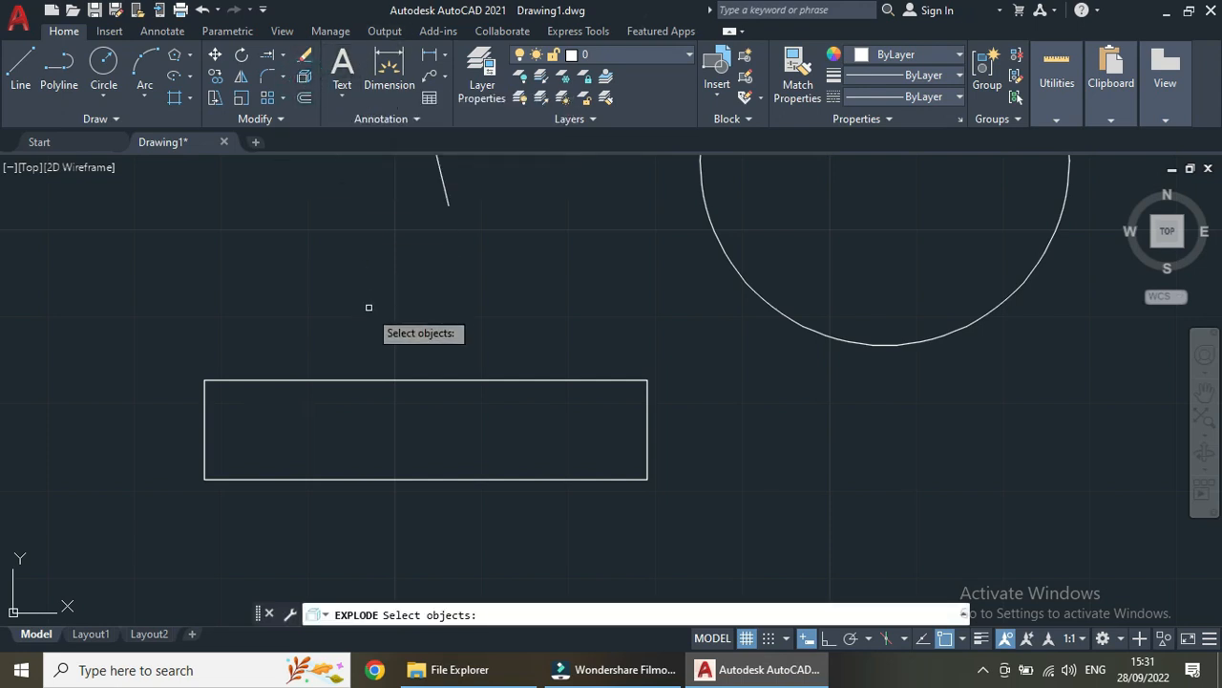
pyautogui.click(375, 379)
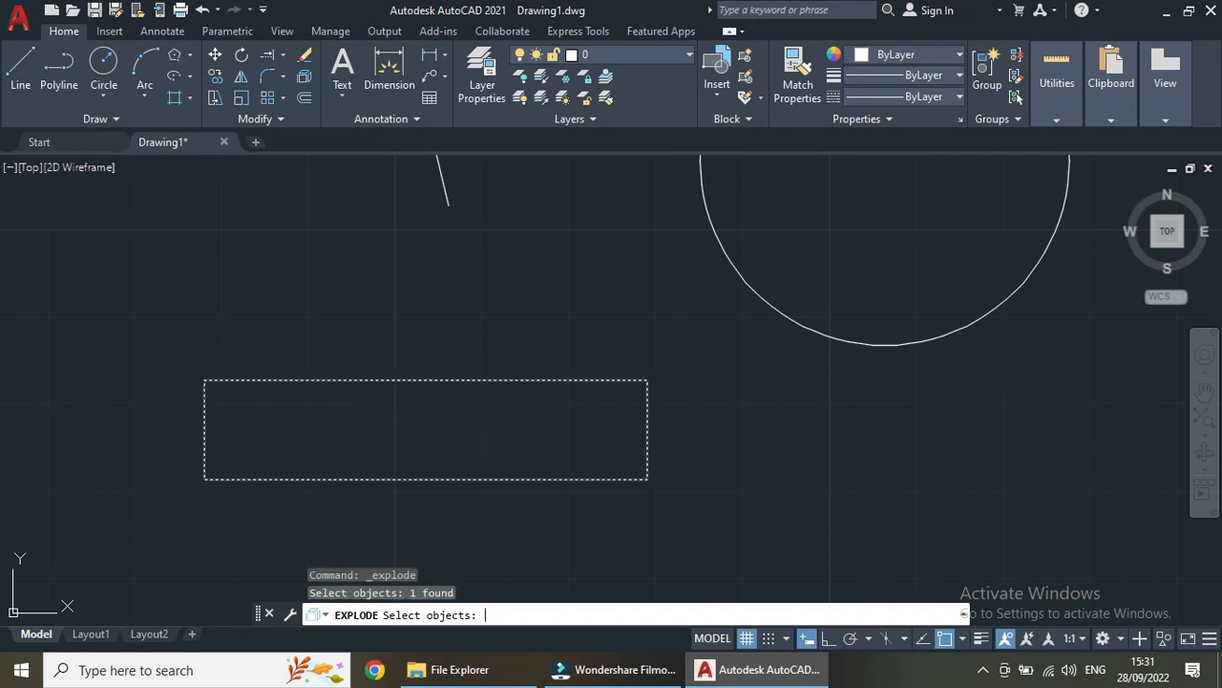
pyautogui.press('Return')
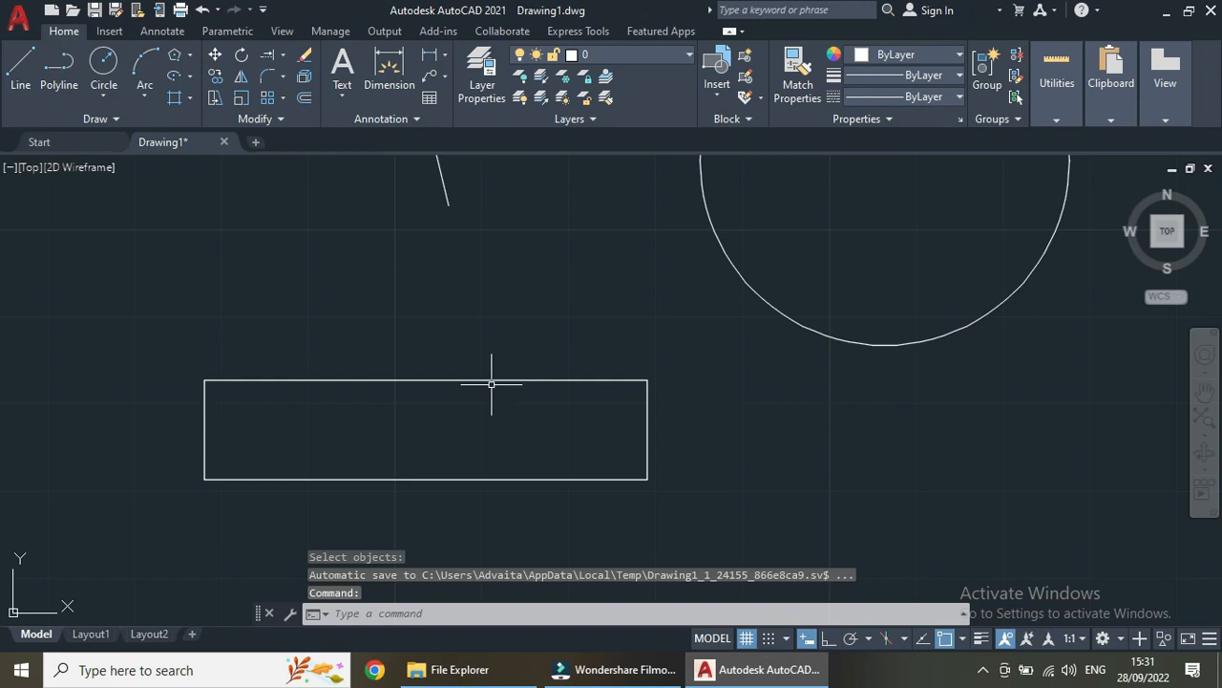
# Check that the exploded rectangle's four sides can be selected individually, and clear the selection.
pyautogui.click(468, 379)
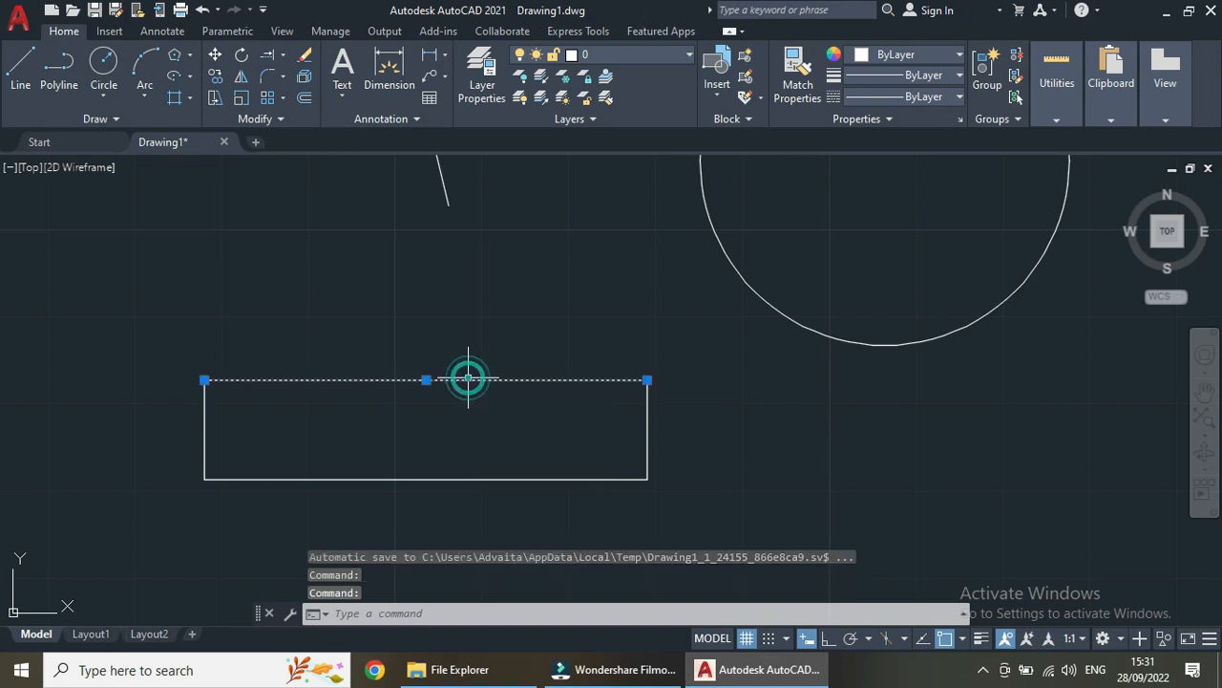
pyautogui.click(206, 438)
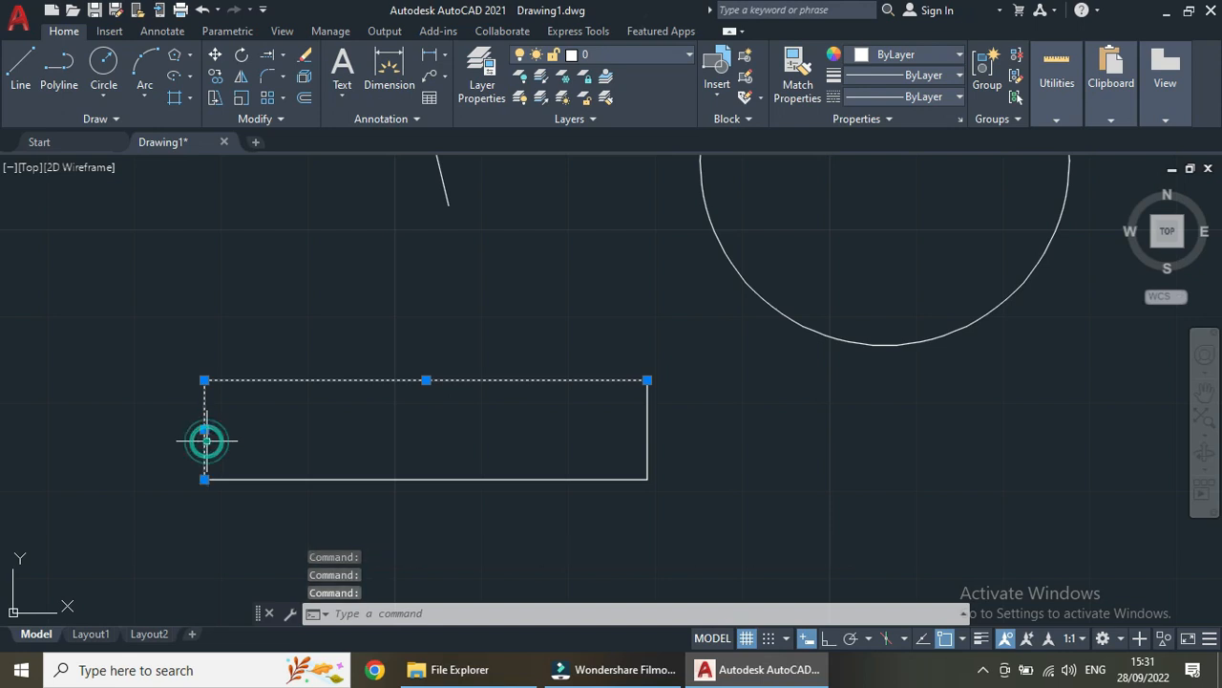
pyautogui.click(323, 478)
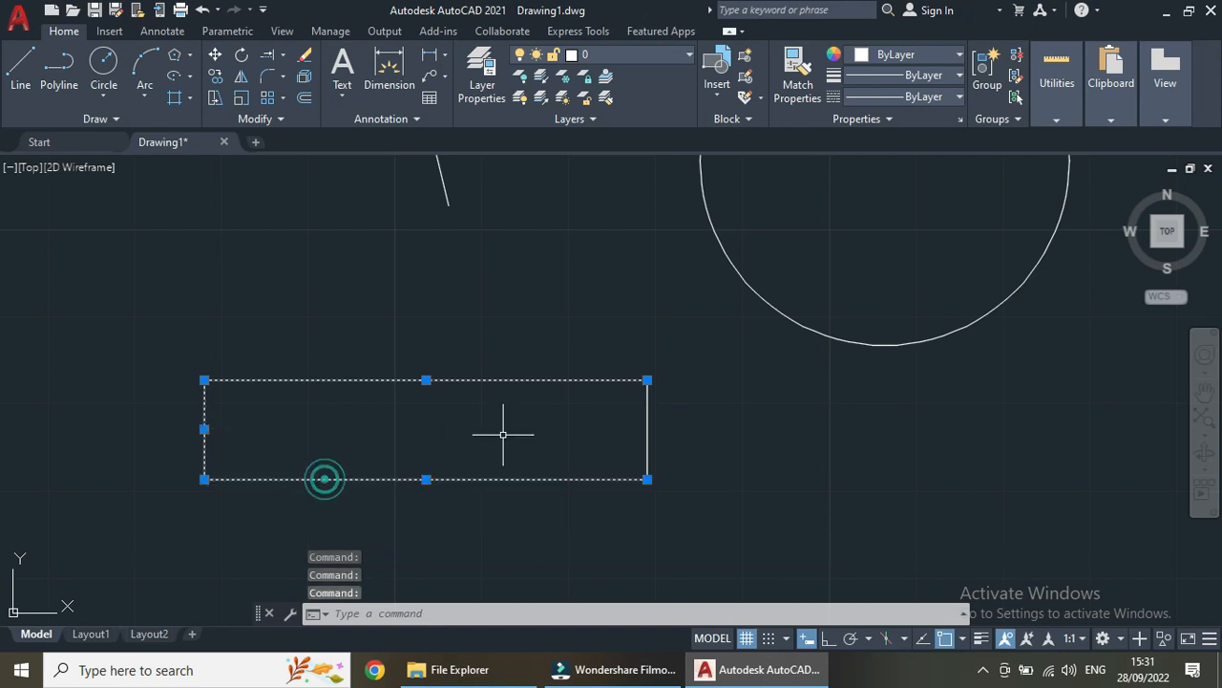
pyautogui.click(644, 420)
pyautogui.press('Escape')
pyautogui.scroll(-3, 573, 382)
pyautogui.scroll(2, 581, 382)
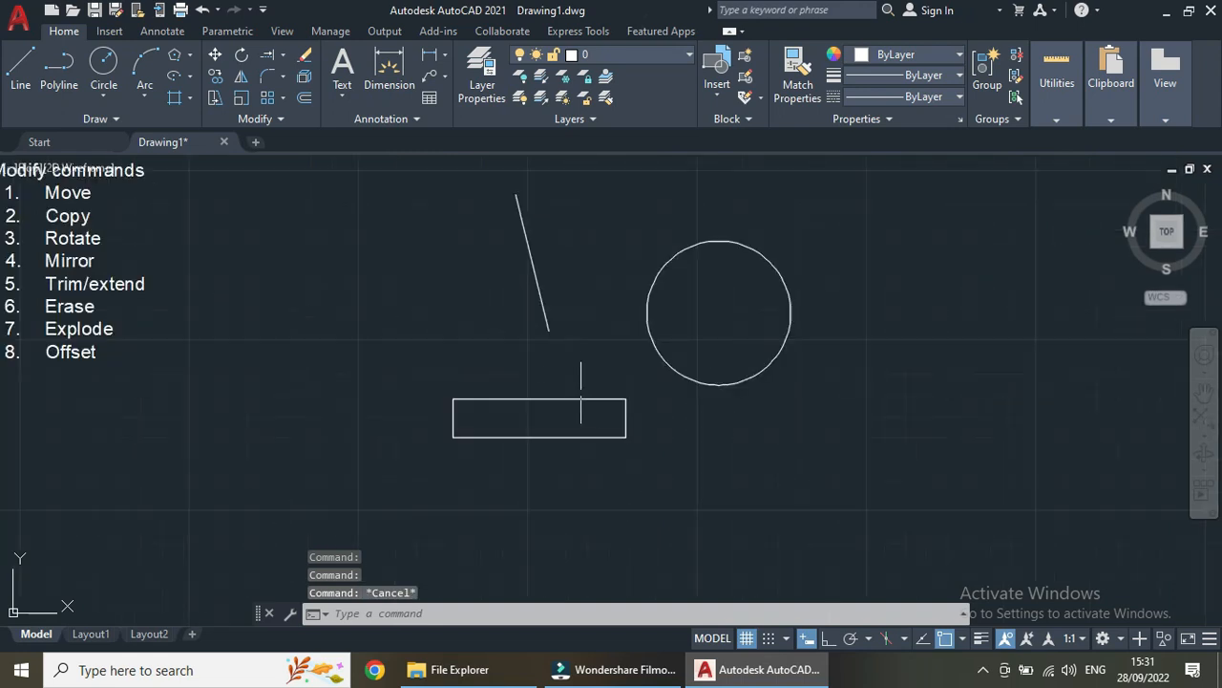
pyautogui.scroll(-2, 950, 418)
pyautogui.moveTo(950, 423); pyautogui.dragTo(548, 411, button='middle')
pyautogui.scroll(2, 573, 425)
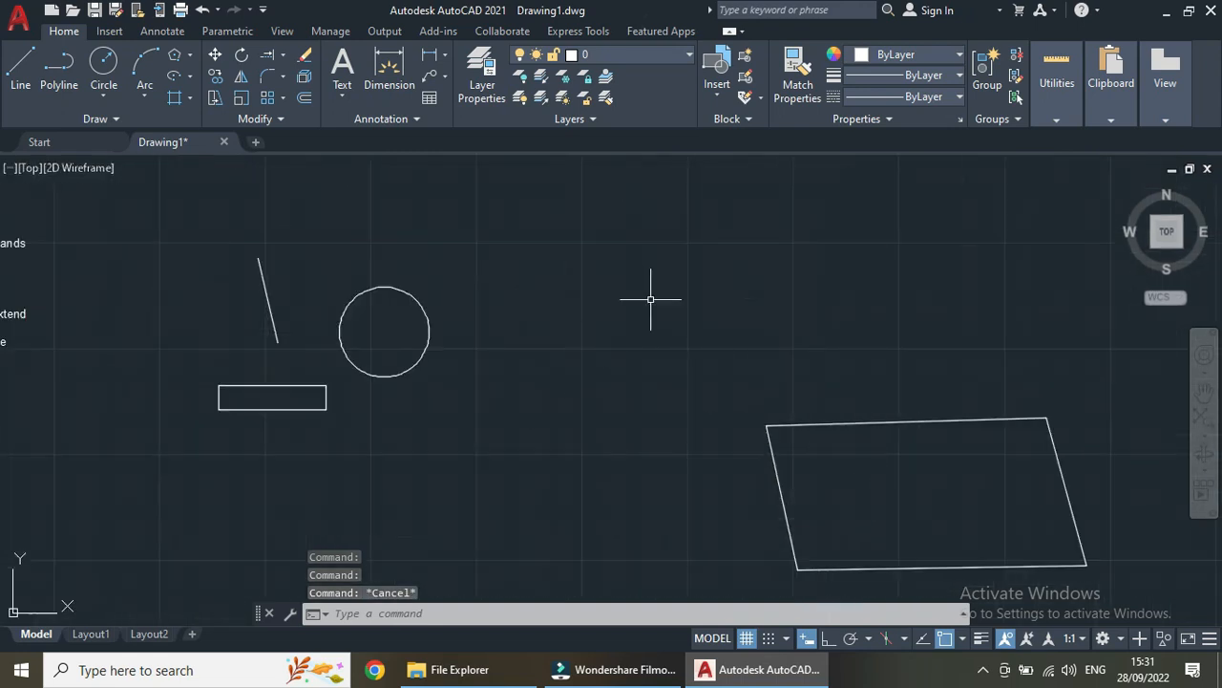
pyautogui.write('L')
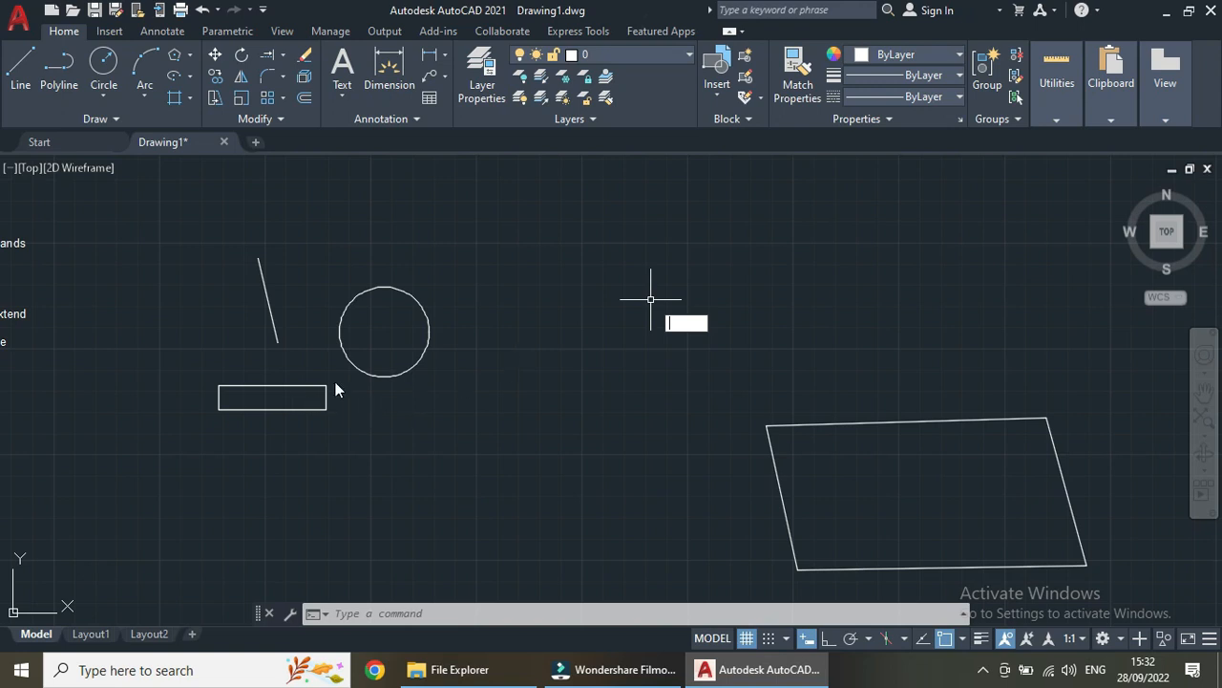
# Offset the exploded rectangle's top side 0.5 downward into the rectangle.
pyautogui.scroll(6, 282, 390)
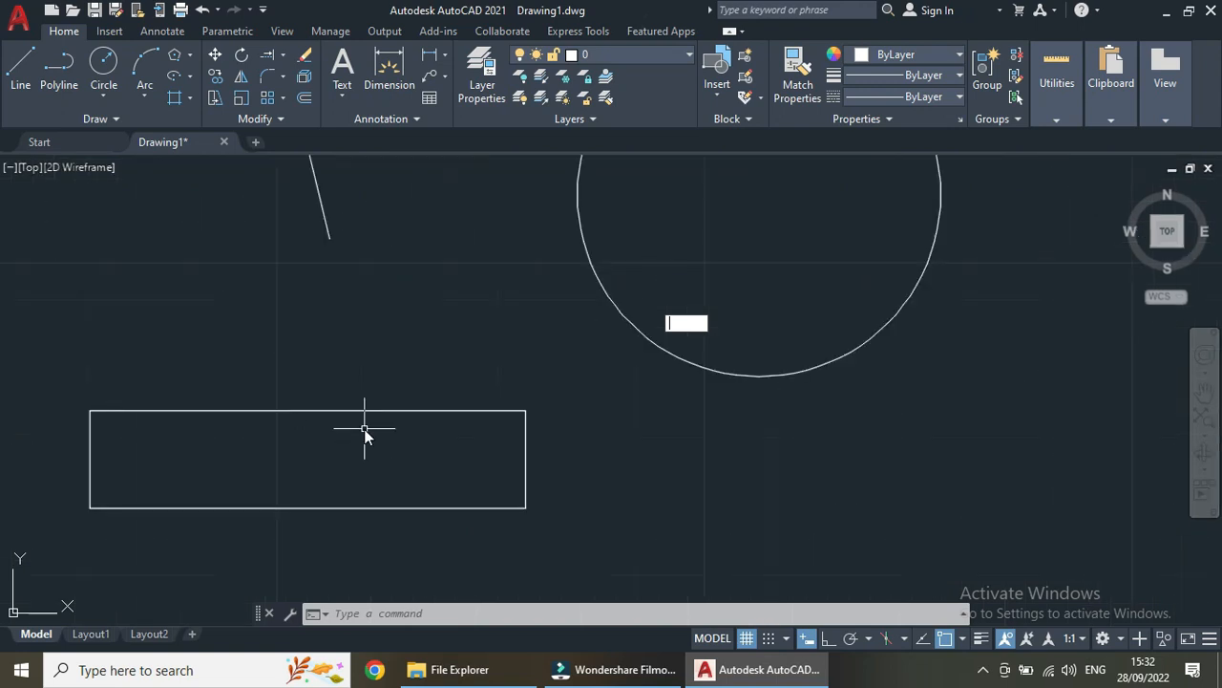
pyautogui.moveTo(396, 428)
pyautogui.mouseDown(button='middle')
pyautogui.moveTo(488, 432)
pyautogui.moveTo(589, 403)
pyautogui.mouseUp(button='middle')
pyautogui.scroll(2, 512, 427)
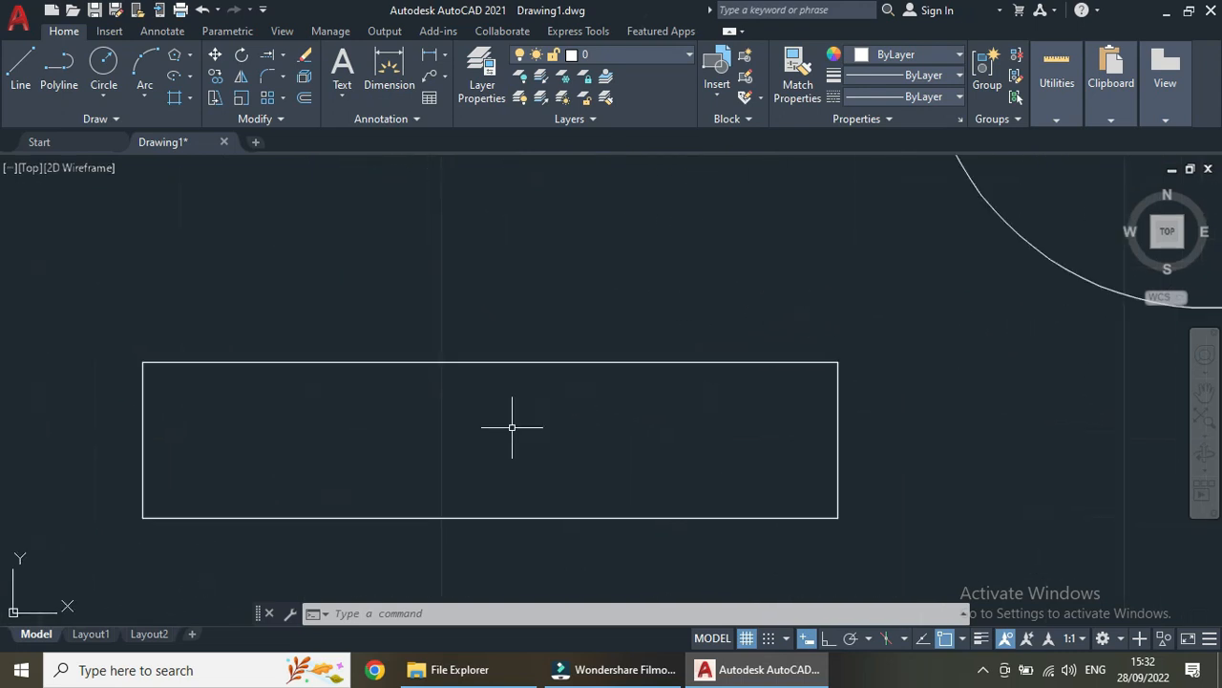
pyautogui.scroll(-2, 524, 427)
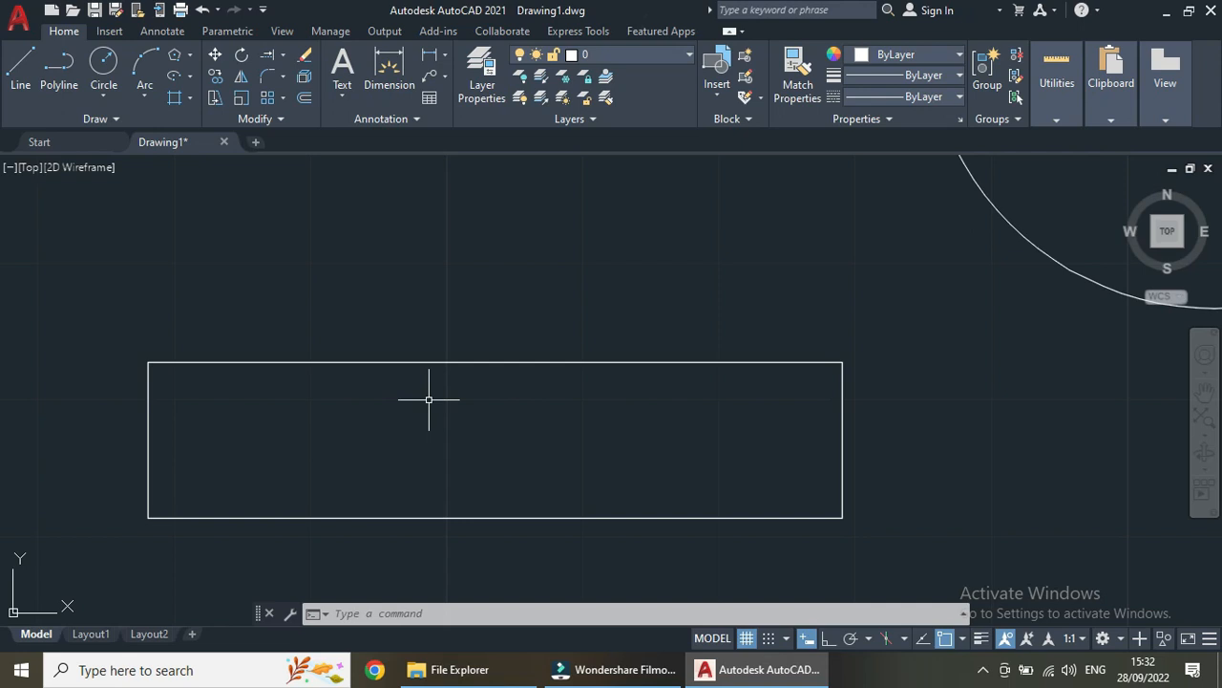
pyautogui.click(305, 81)
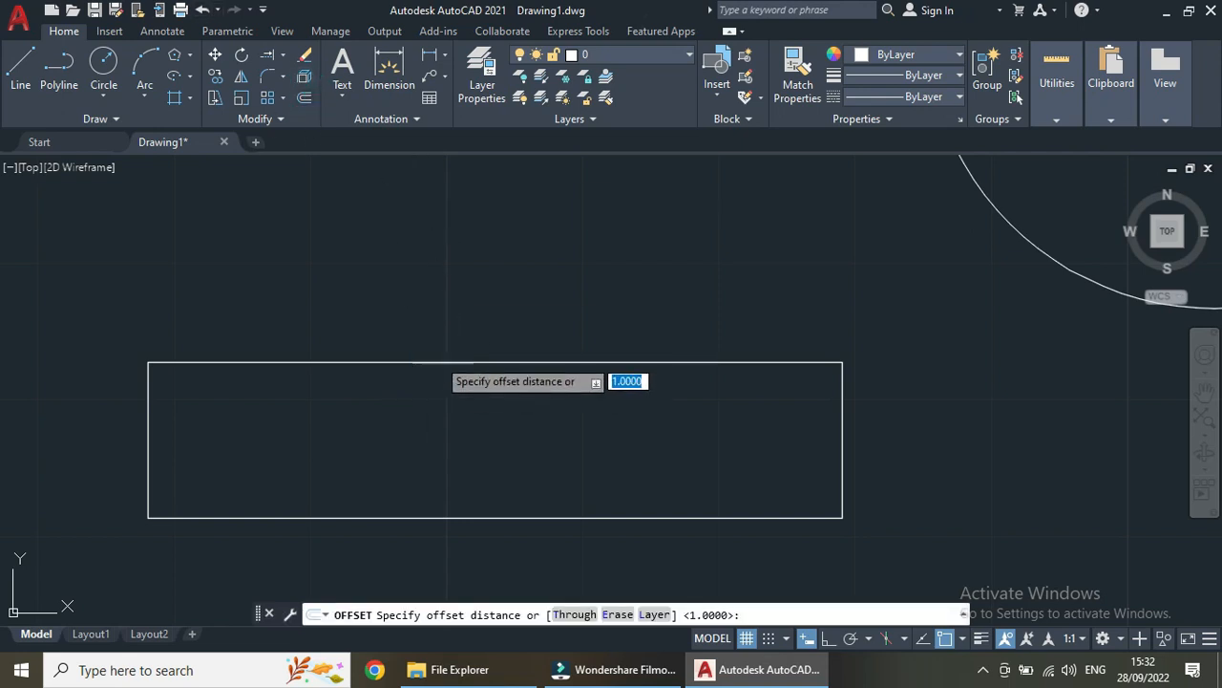
pyautogui.click(418, 363)
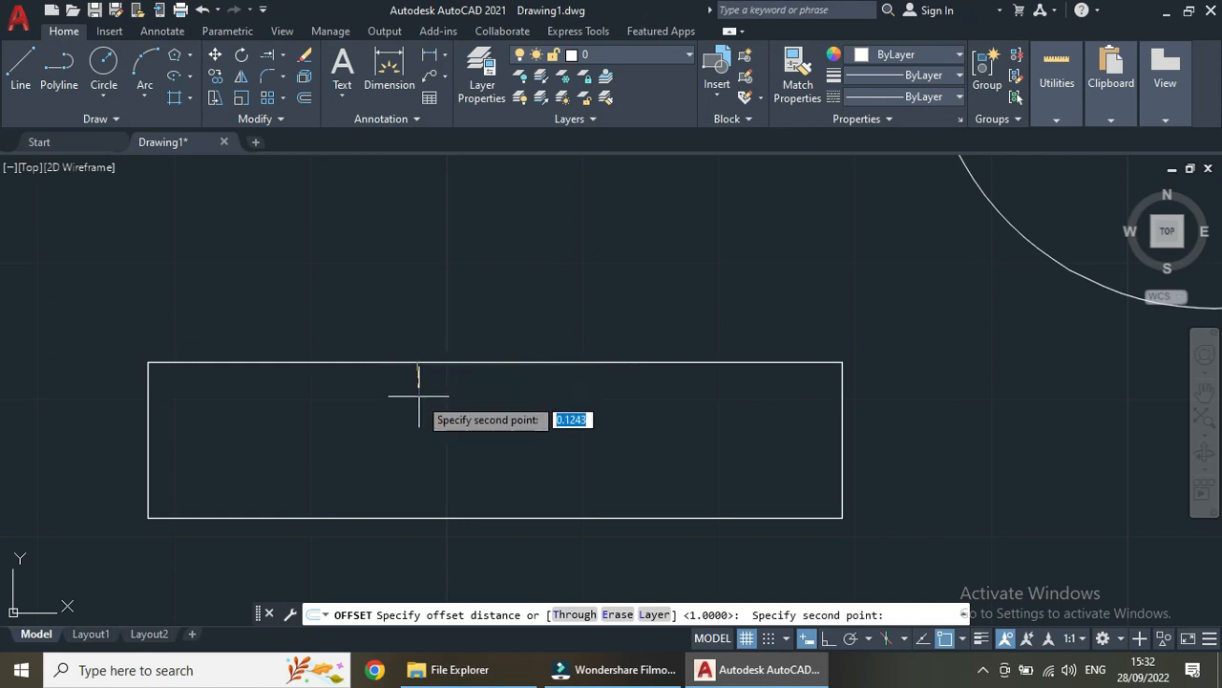
pyautogui.write('0.5')
pyautogui.press('Return')
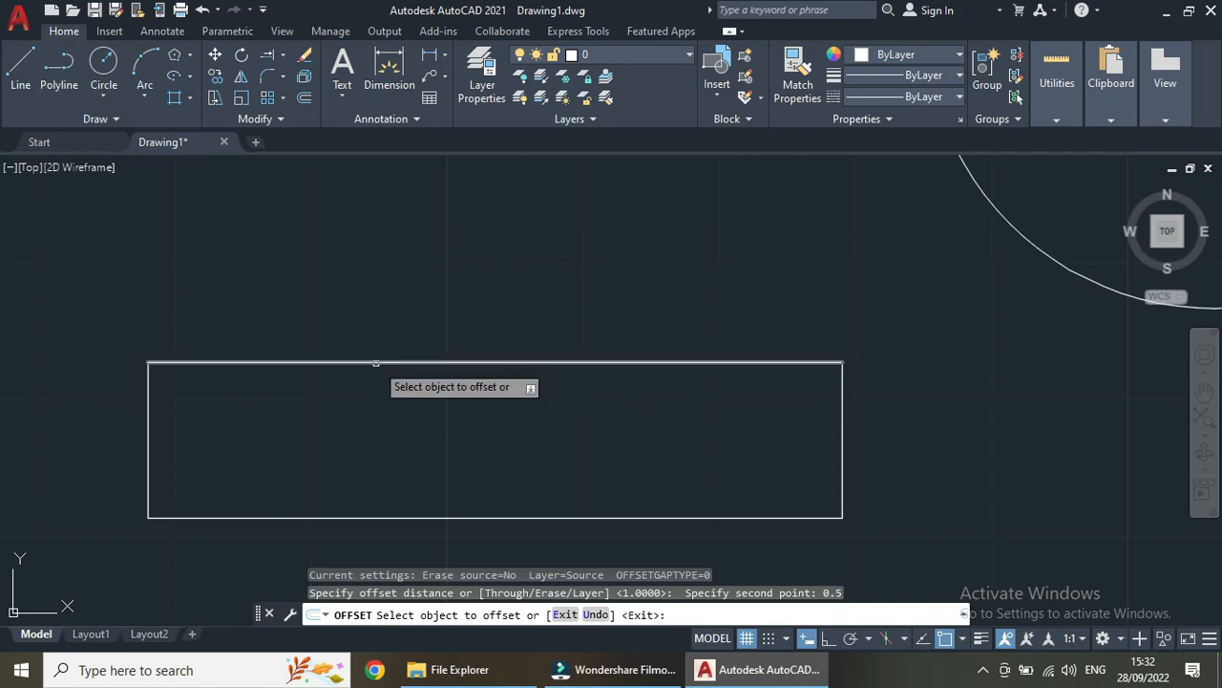
pyautogui.click(375, 363)
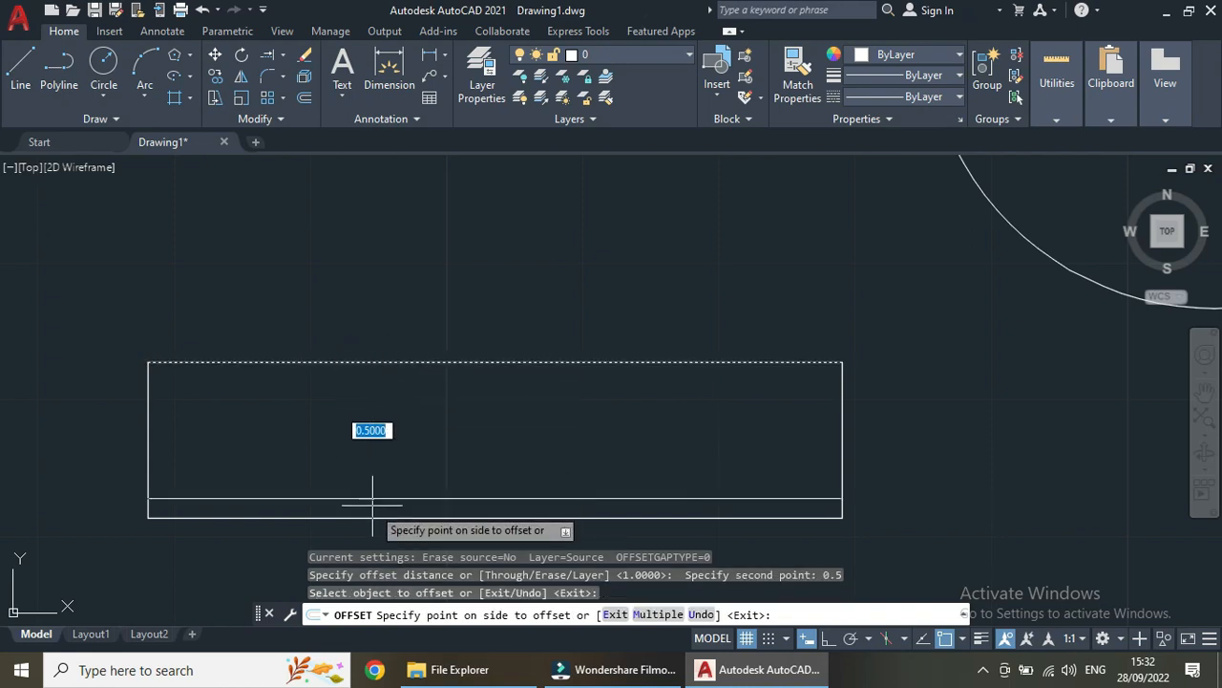
pyautogui.click(372, 498)
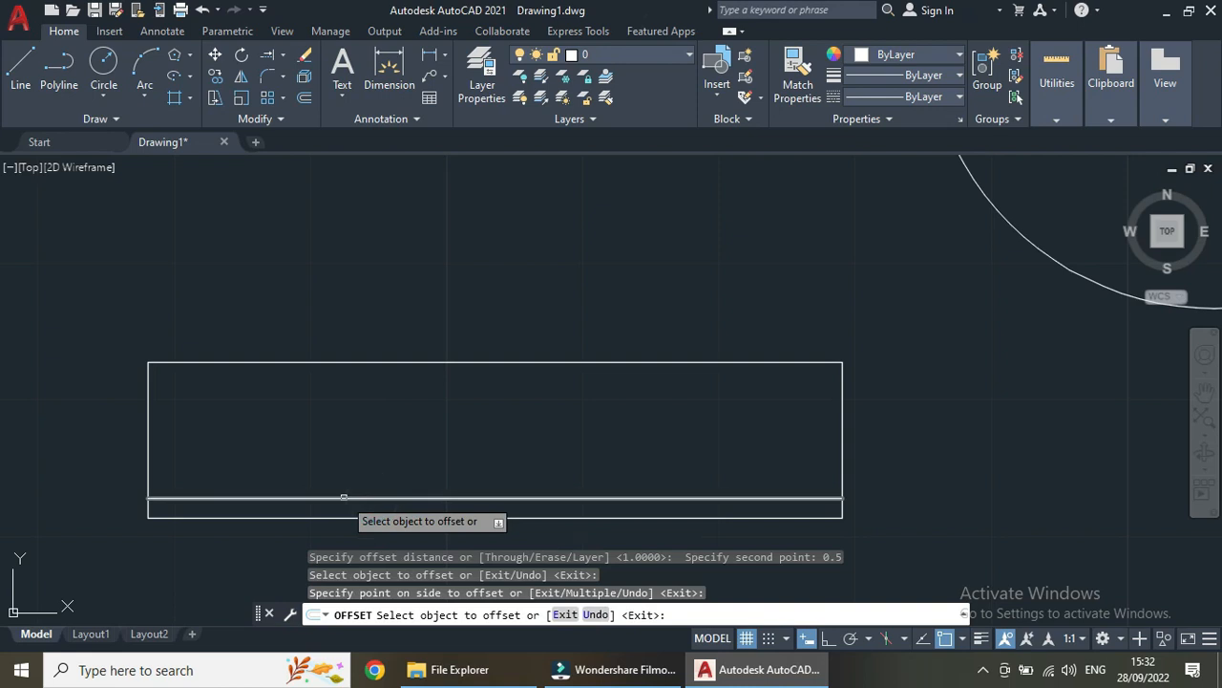
# Offset the rectangle's right side outward by the same 0.5 distance.
pyautogui.scroll(3, 344, 496)
pyautogui.scroll(-3, 425, 513)
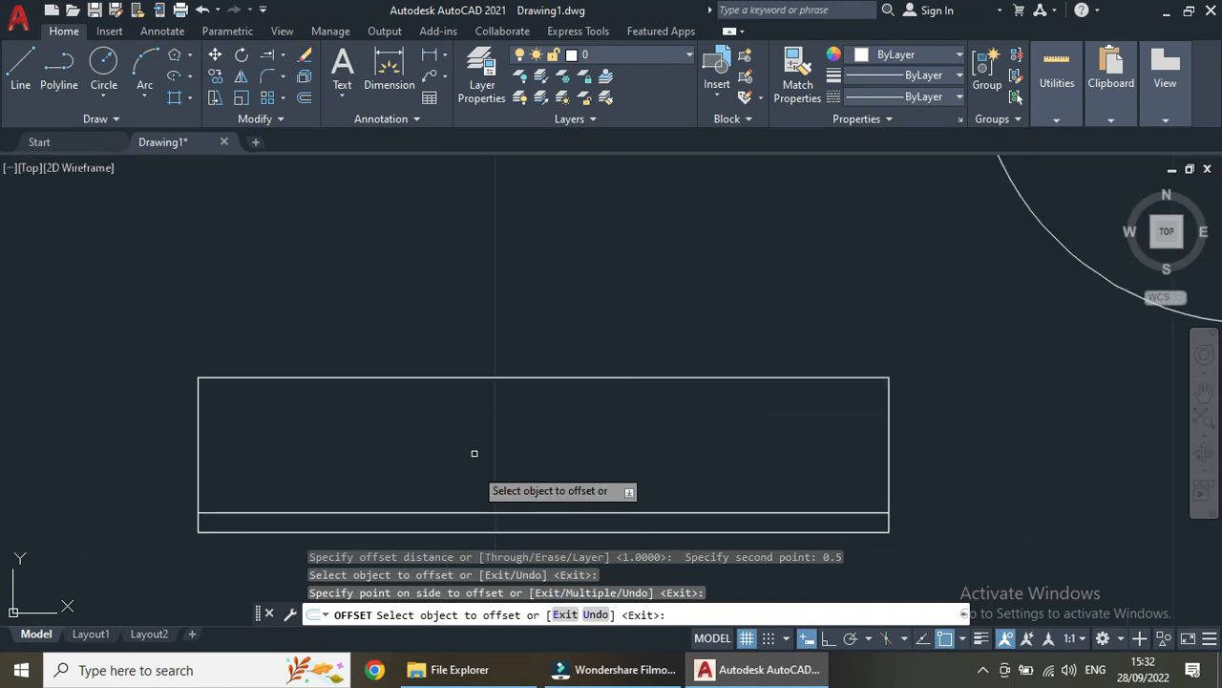
pyautogui.scroll(2, 493, 519)
pyautogui.scroll(-2, 493, 520)
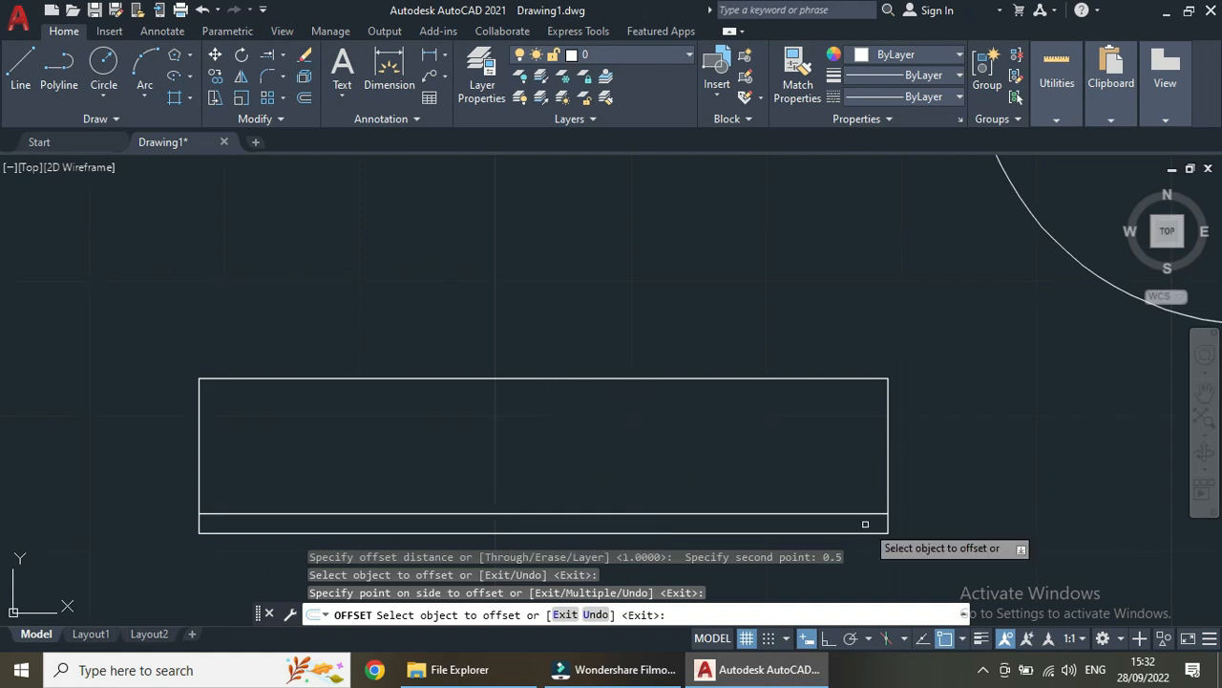
pyautogui.click(887, 479)
pyautogui.click(945, 475)
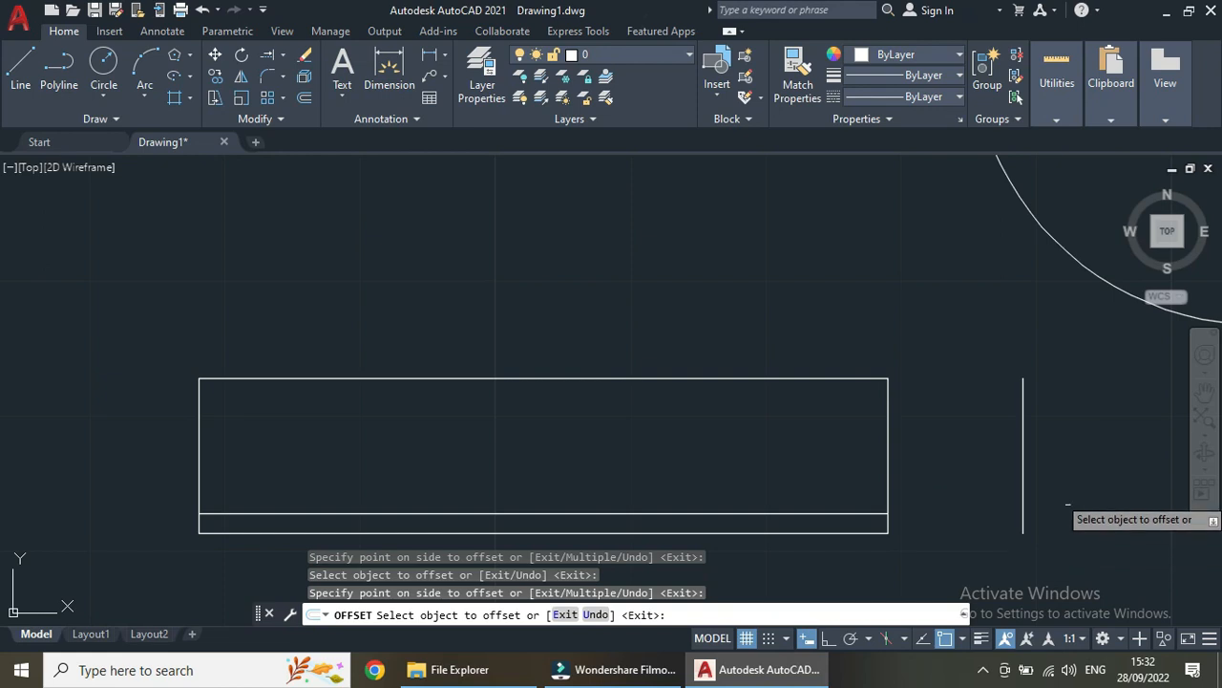
# Offset the rectangle's right, left and bottom sides inward by the same 0.5 distance.
pyautogui.click(887, 442)
pyautogui.click(764, 445)
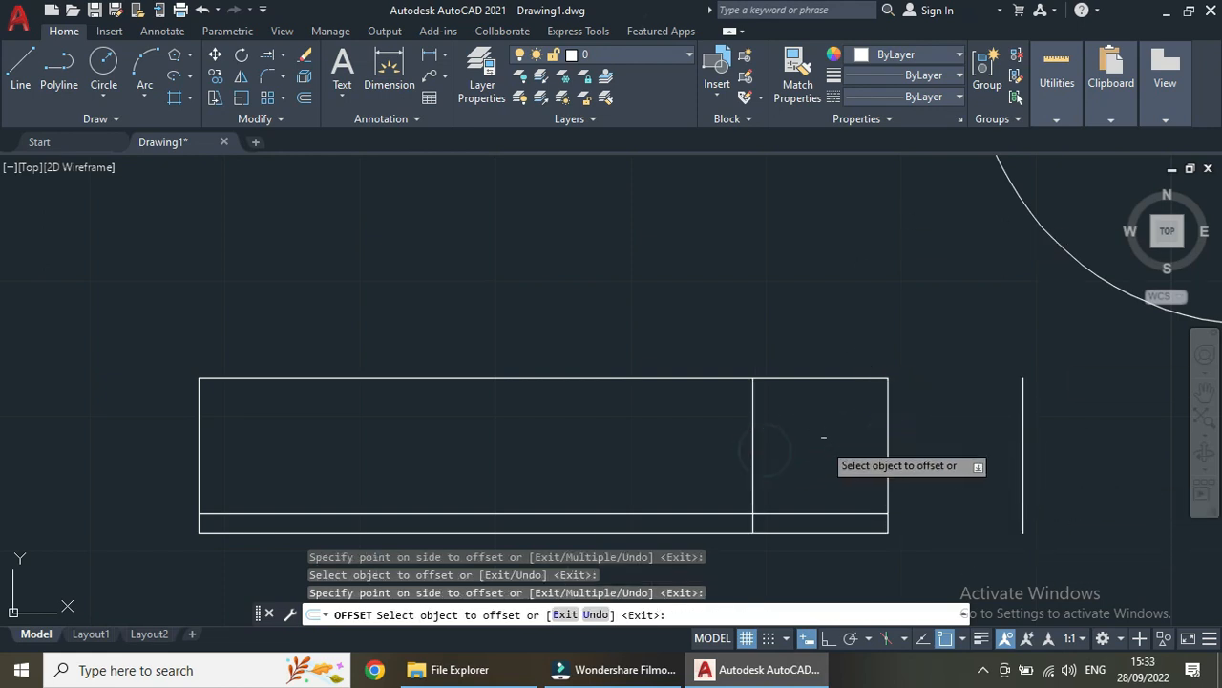
pyautogui.click(199, 449)
pyautogui.click(263, 434)
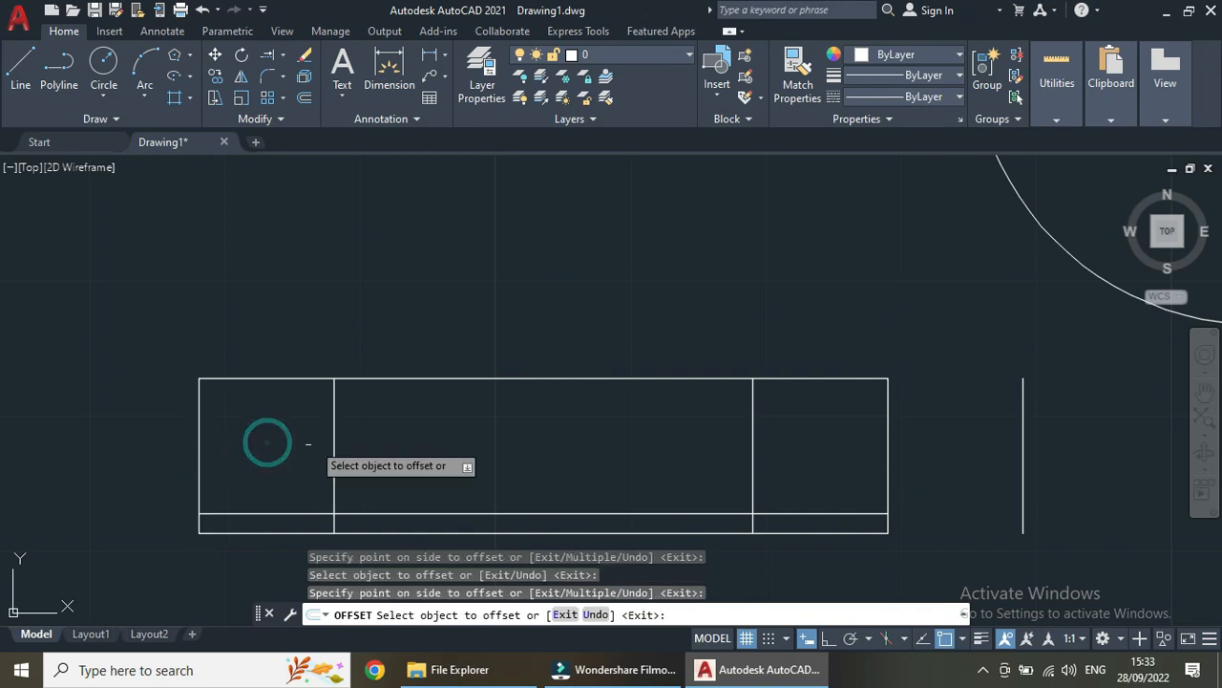
pyautogui.click(551, 533)
pyautogui.click(537, 449)
# Examine the offset lines around the rectangle, end the Offset command and review the list of modify commands.
pyautogui.scroll(-2, 731, 494)
pyautogui.scroll(5, 742, 500)
pyautogui.scroll(-3, 669, 483)
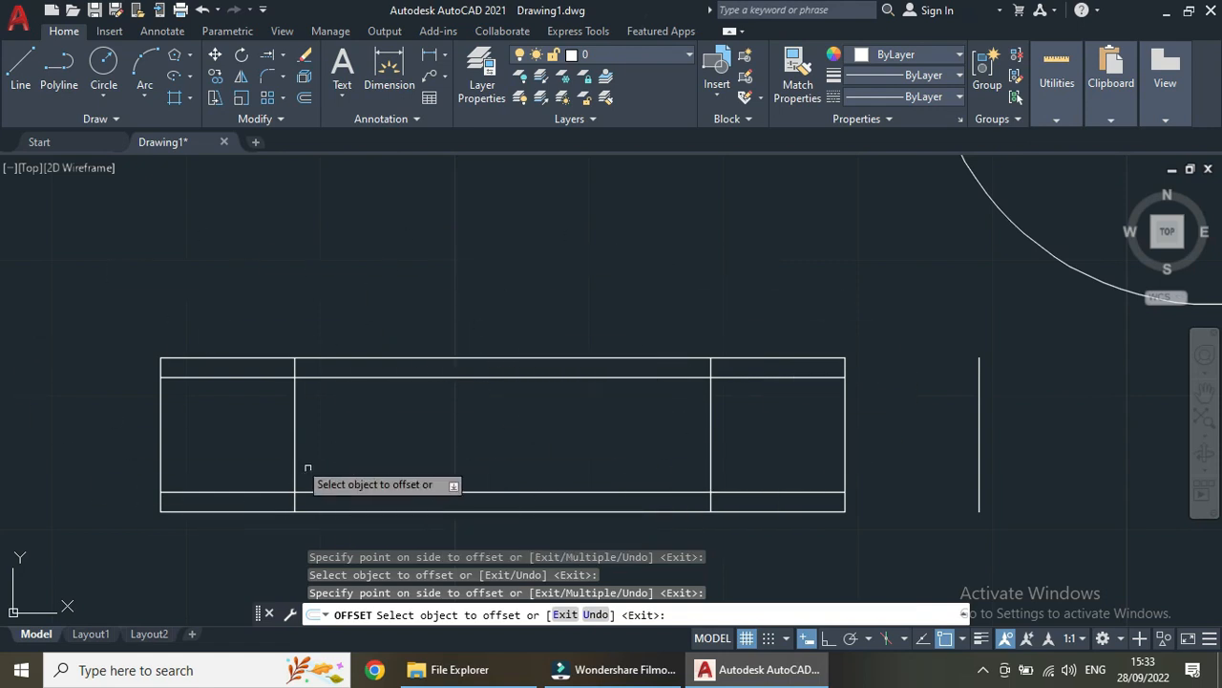
pyautogui.scroll(2, 493, 486)
pyautogui.scroll(-4, 499, 490)
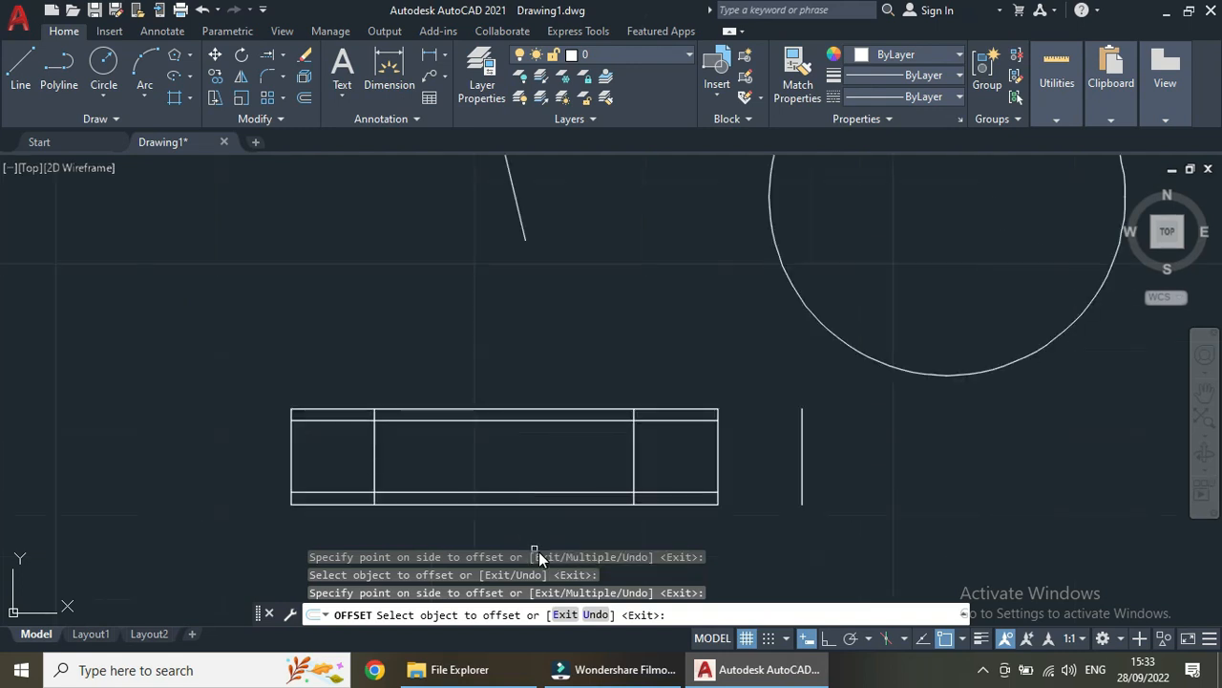
pyautogui.scroll(-1, 570, 516)
pyautogui.scroll(3, 570, 515)
pyautogui.scroll(-8, 572, 517)
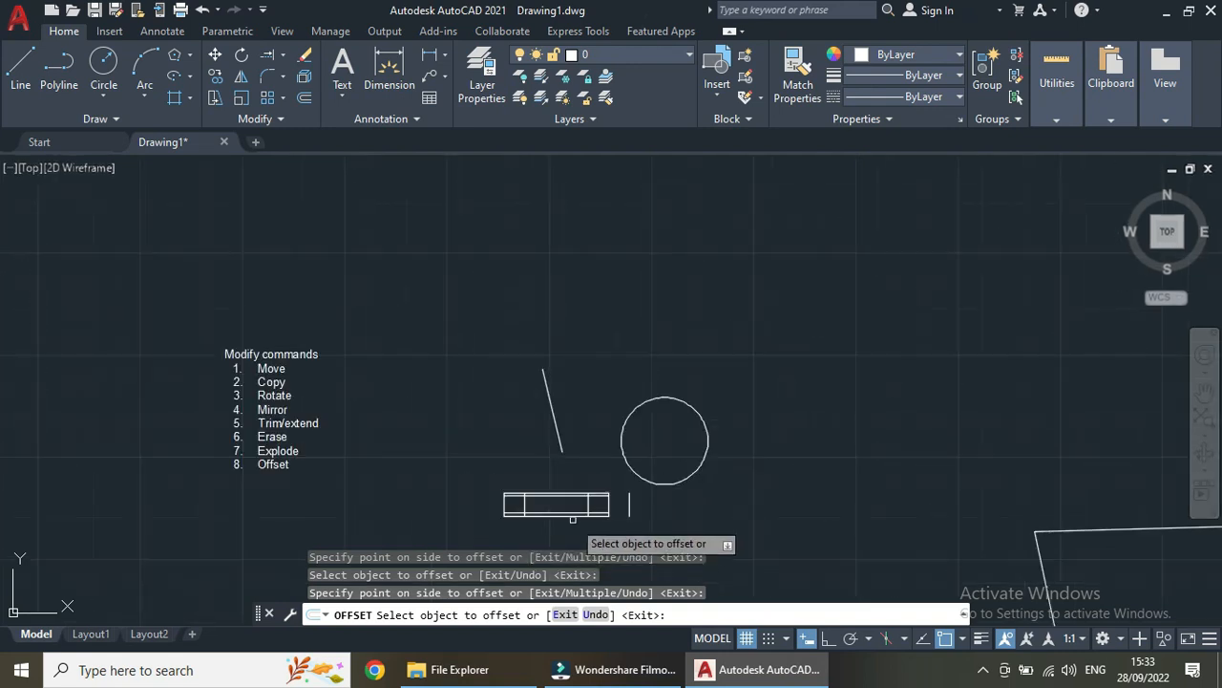
pyautogui.scroll(4, 196, 496)
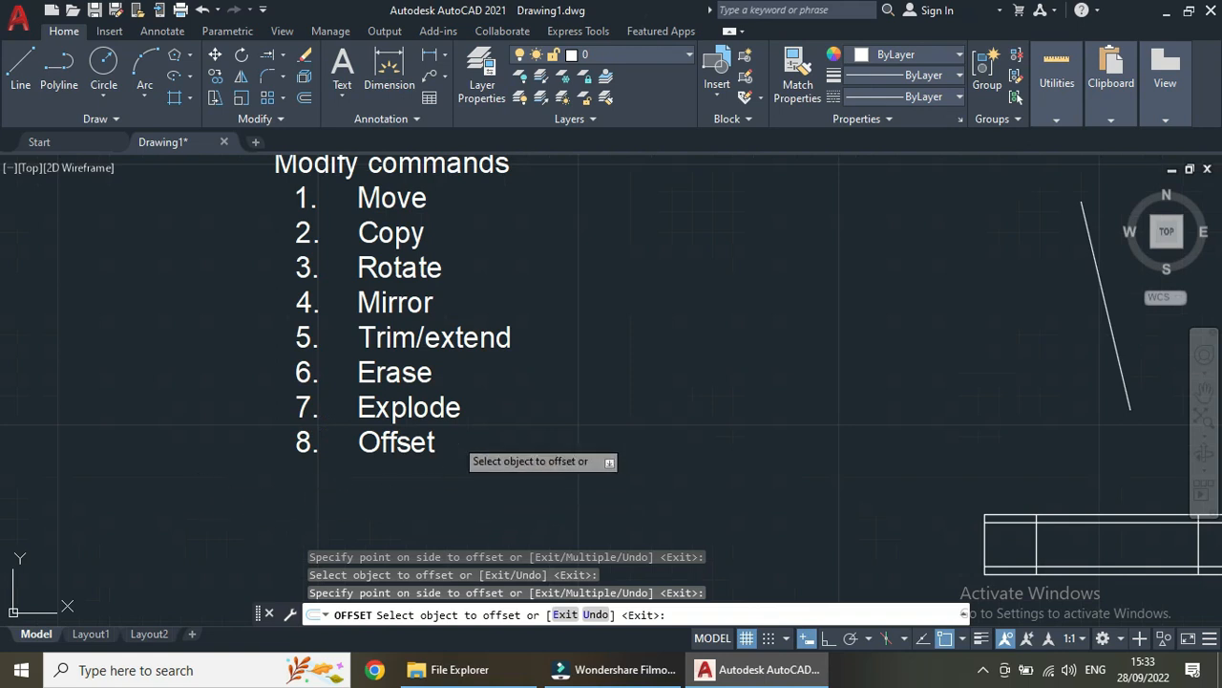
pyautogui.click(401, 225)
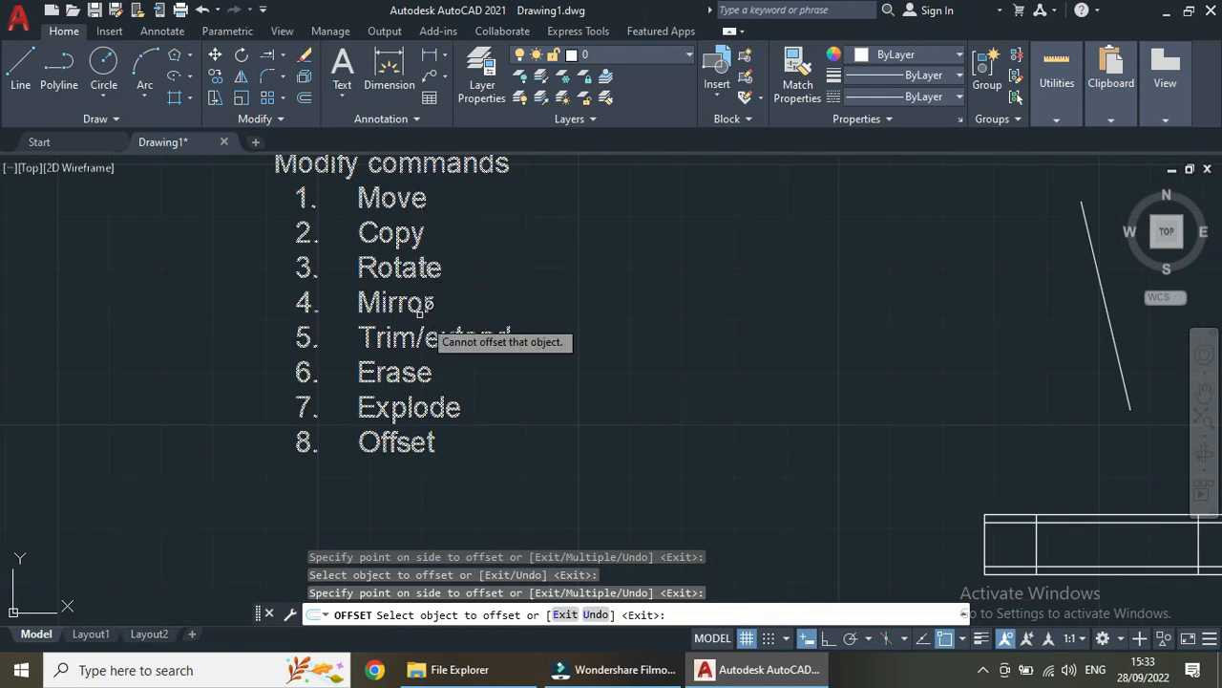
pyautogui.click(481, 359)
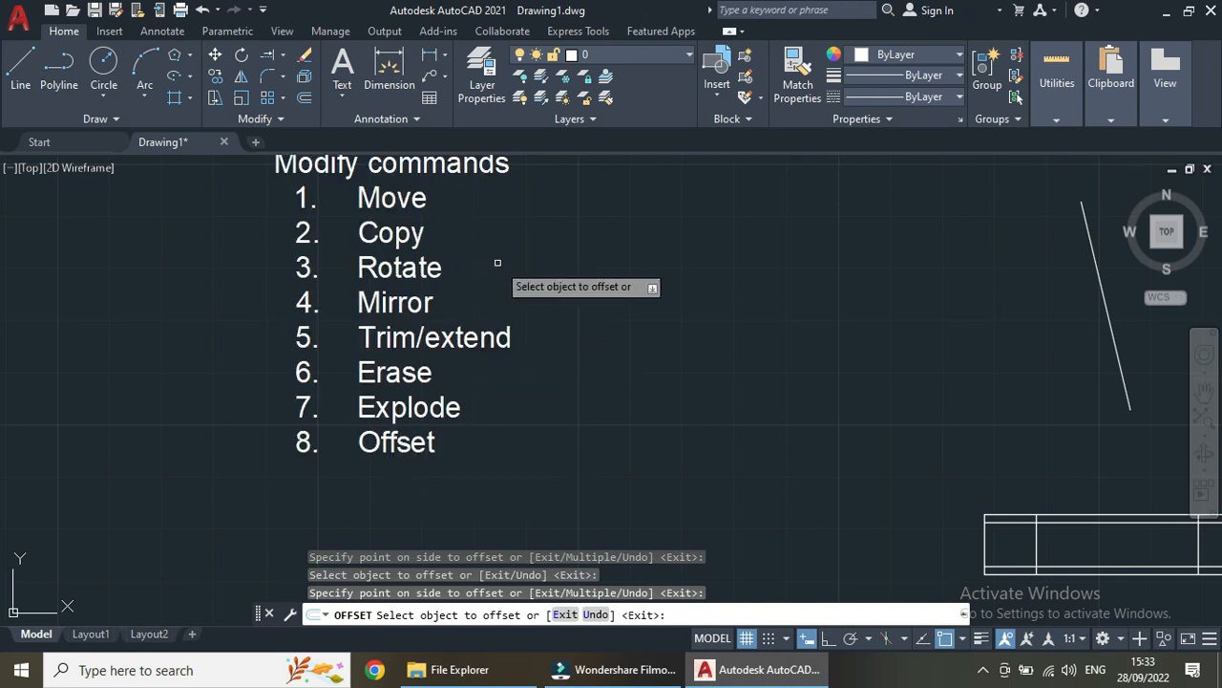
pyautogui.press('Escape')
pyautogui.scroll(-2, 448, 255)
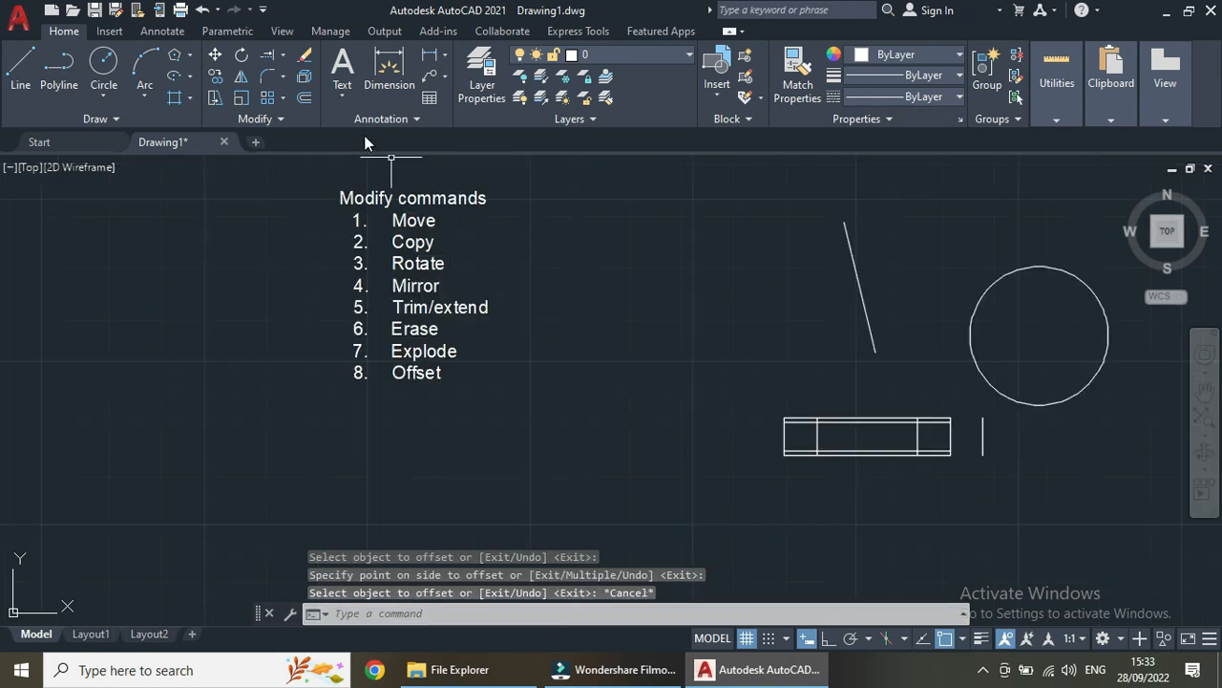
pyautogui.scroll(2, 363, 178)
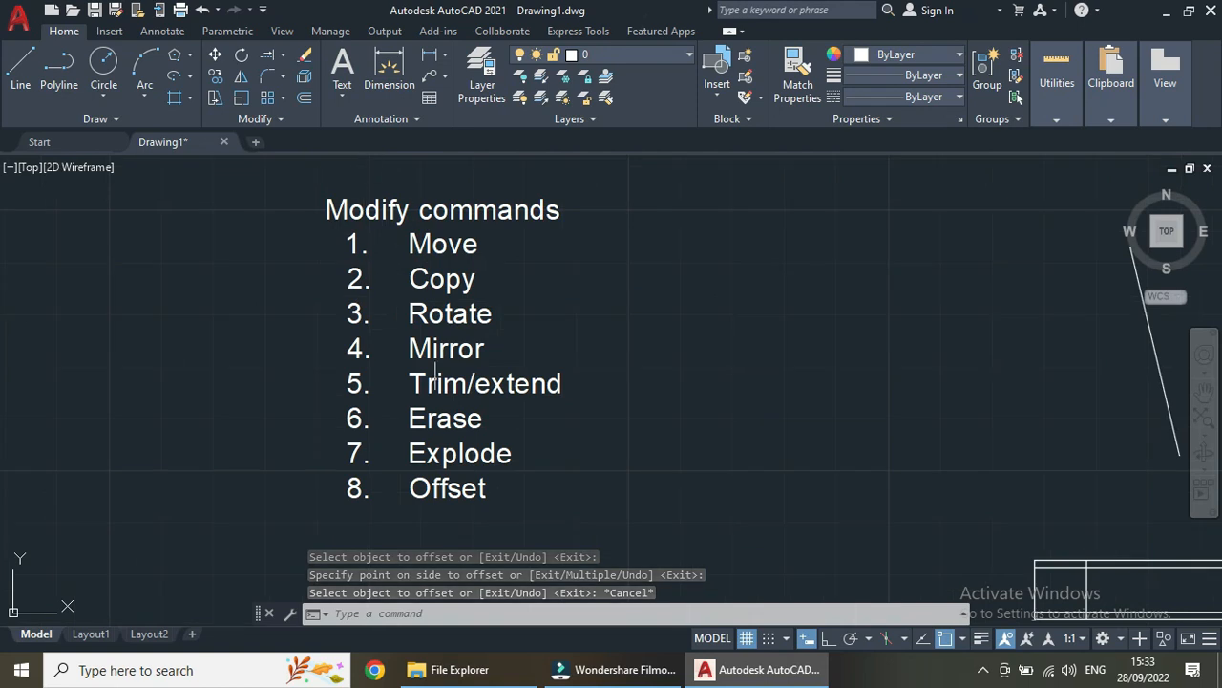